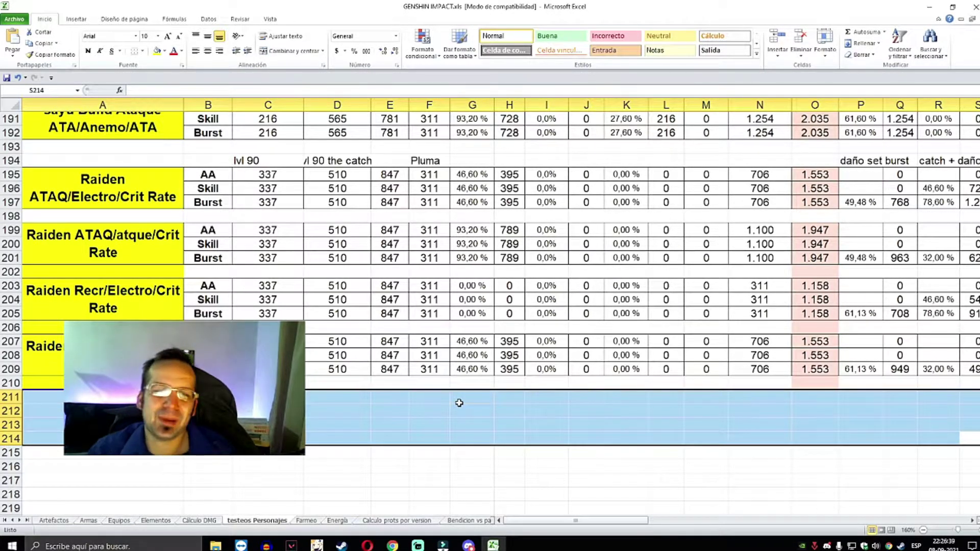
Select the Raiden stat block, rows 194 to 205, and inspect the ATAQ/Electro and ATAQ/atque build labels.
{"action": "left_click_drag", "start_coordinate": [77, 162], "coordinate": [562, 268]}
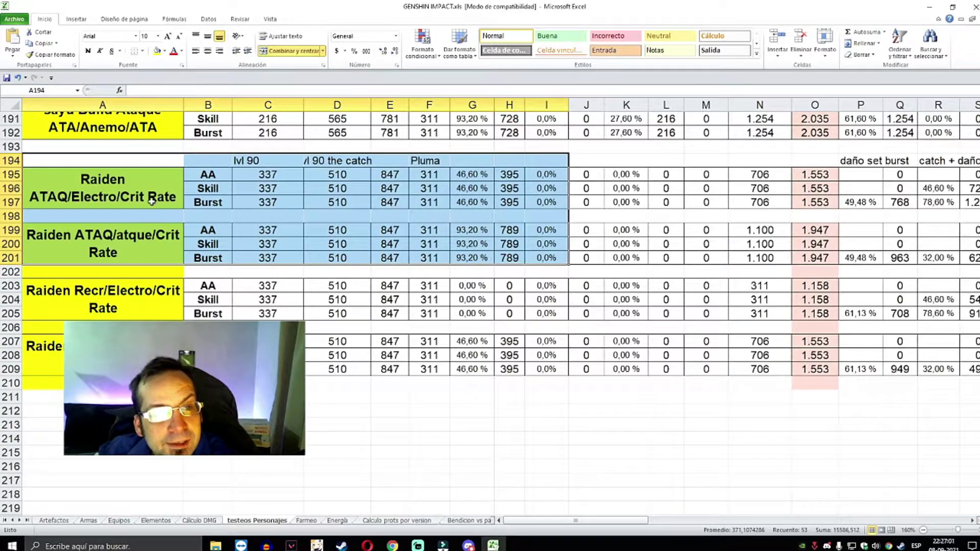
{"action": "left_click_drag", "start_coordinate": [116, 186], "coordinate": [727, 369]}
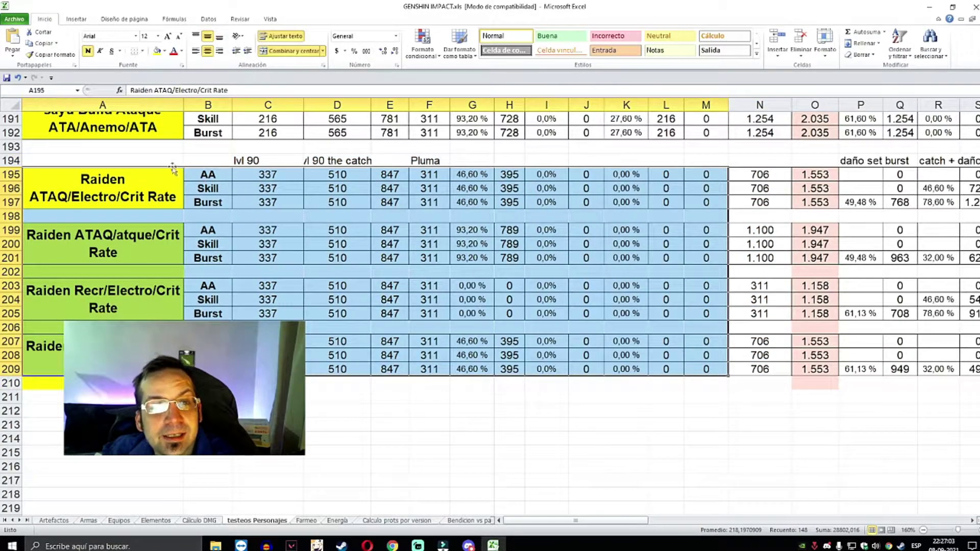
{"action": "left_click_drag", "start_coordinate": [123, 159], "coordinate": [557, 313]}
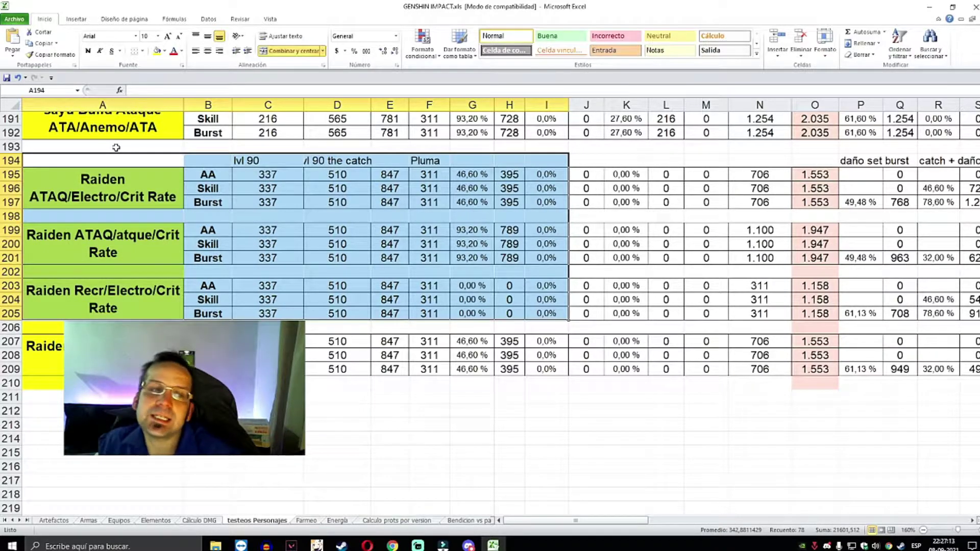
{"action": "left_click", "coordinate": [109, 188]}
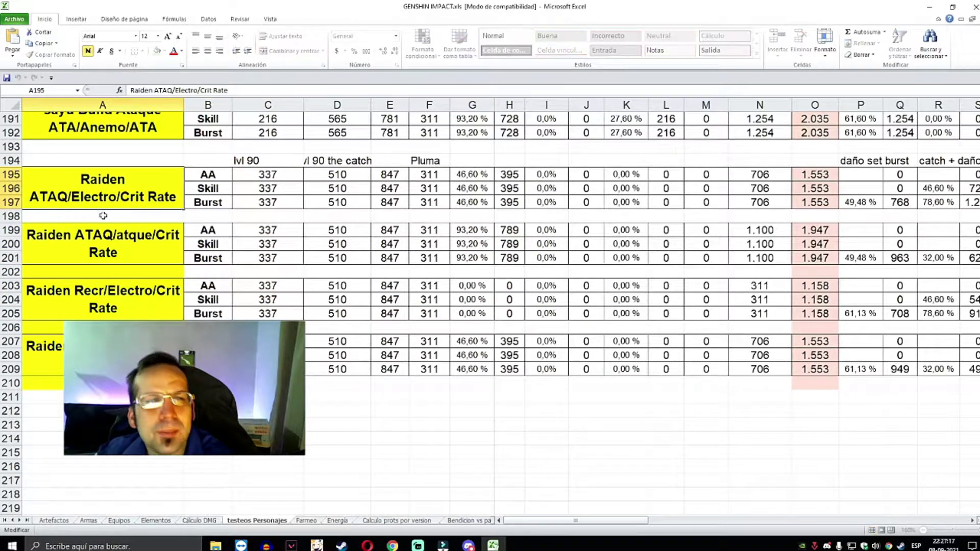
{"action": "left_click", "coordinate": [107, 250]}
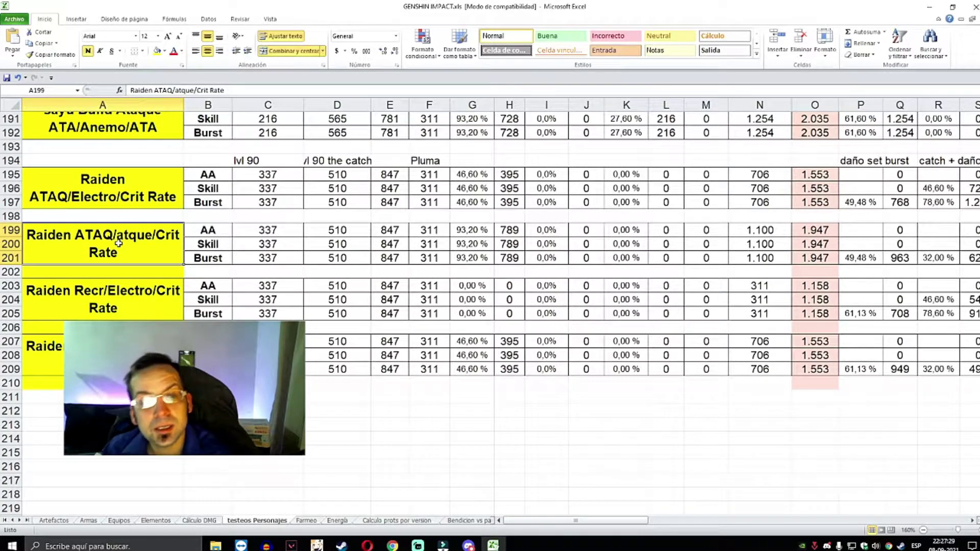
Mark the Recr build's Skill and Burst values and check the formula in R197.
{"action": "left_click_drag", "start_coordinate": [547, 300], "coordinate": [911, 313]}
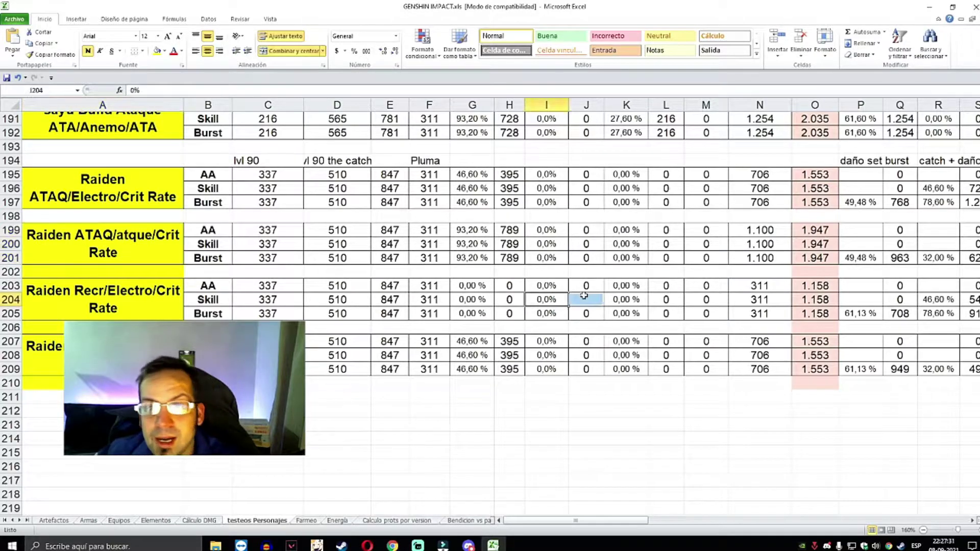
{"action": "scroll", "coordinate": [911, 314], "scroll_direction": "right", "scroll_amount": 1}
{"action": "left_click", "coordinate": [774, 202]}
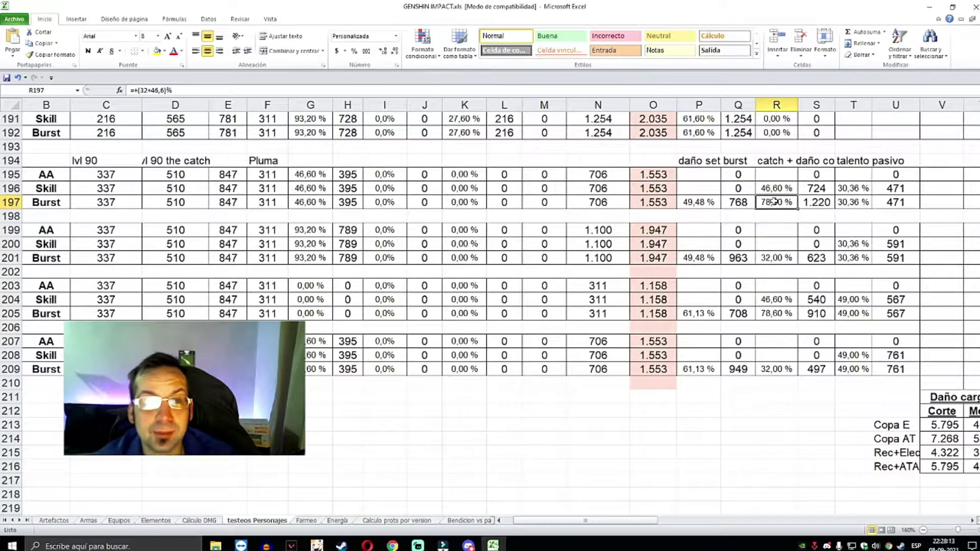
Select the whole Raiden block, rows 194–209, and check K204 and the 311 value in F197.
{"action": "left_click_drag", "start_coordinate": [385, 174], "coordinate": [46, 202]}
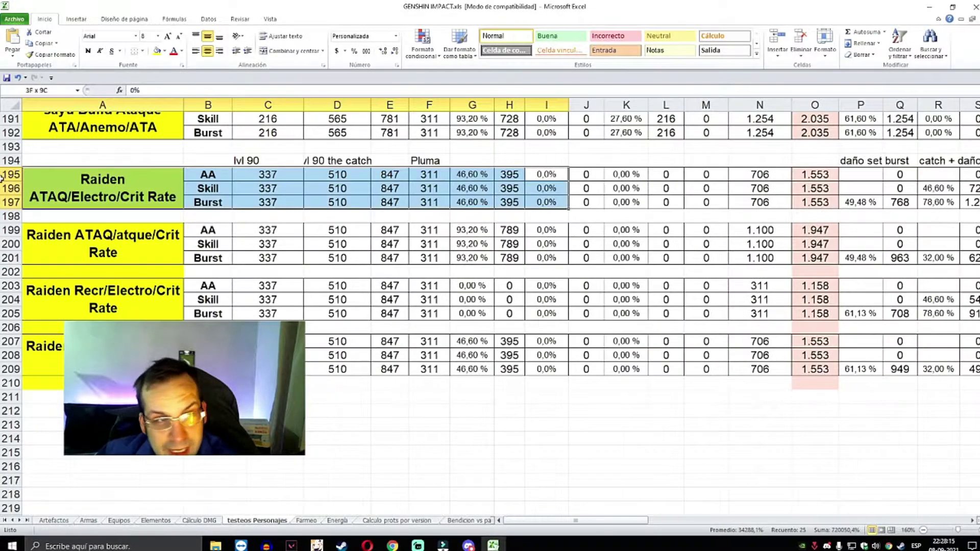
{"action": "left_click_drag", "start_coordinate": [126, 203], "coordinate": [760, 365]}
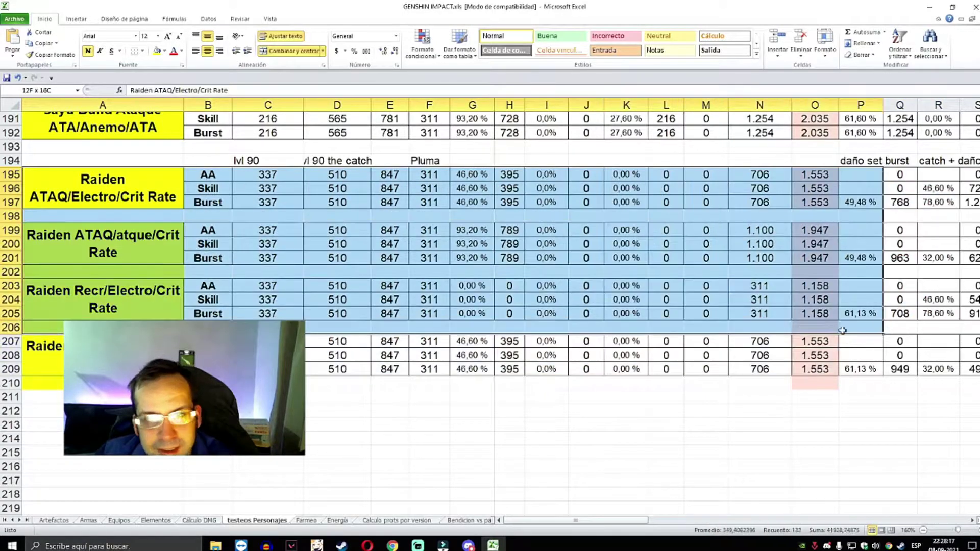
{"action": "left_click_drag", "start_coordinate": [87, 161], "coordinate": [760, 367]}
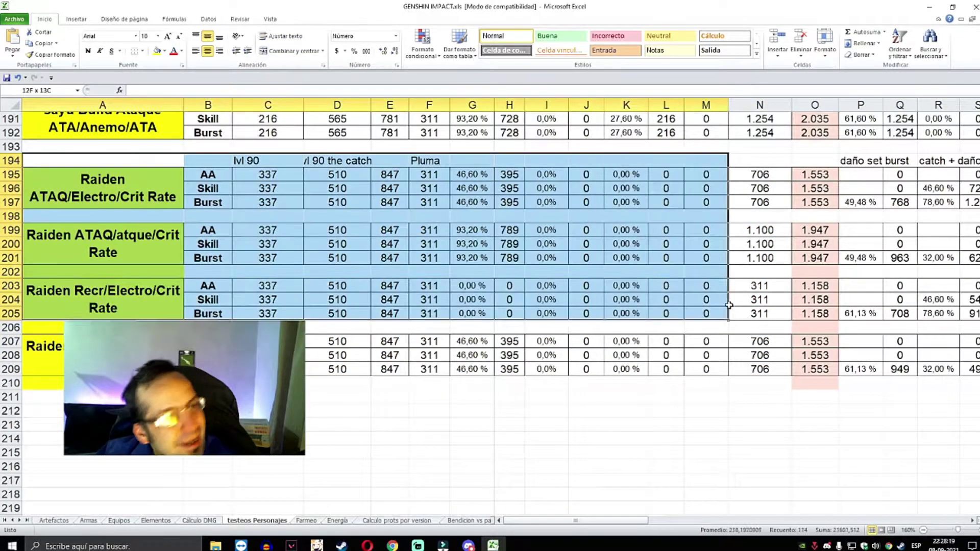
{"action": "left_click", "coordinate": [609, 304]}
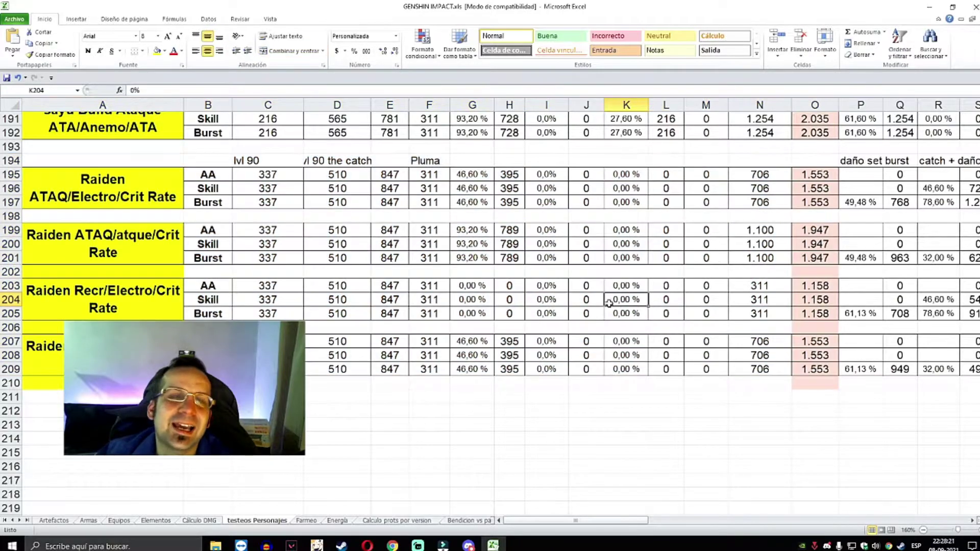
{"action": "left_click_drag", "start_coordinate": [82, 162], "coordinate": [814, 369]}
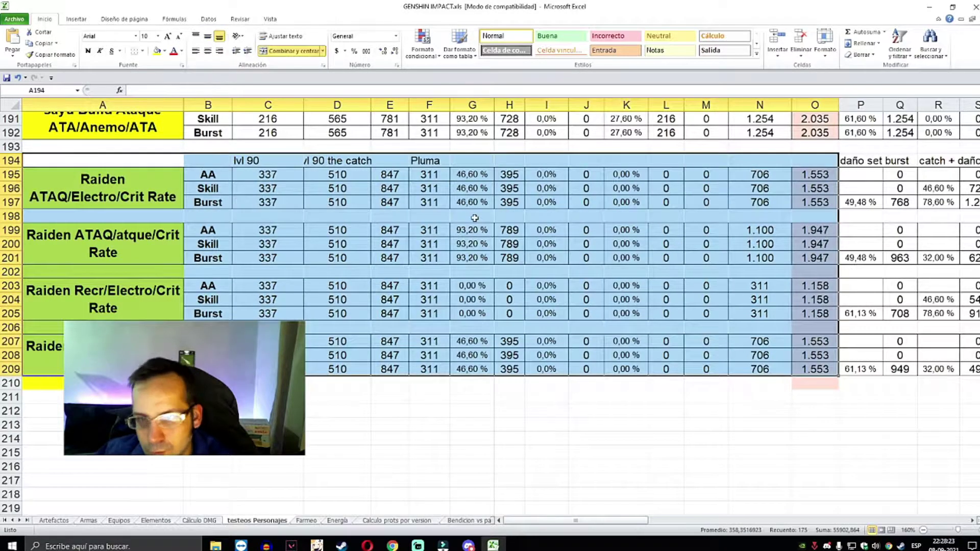
{"action": "left_click", "coordinate": [438, 198]}
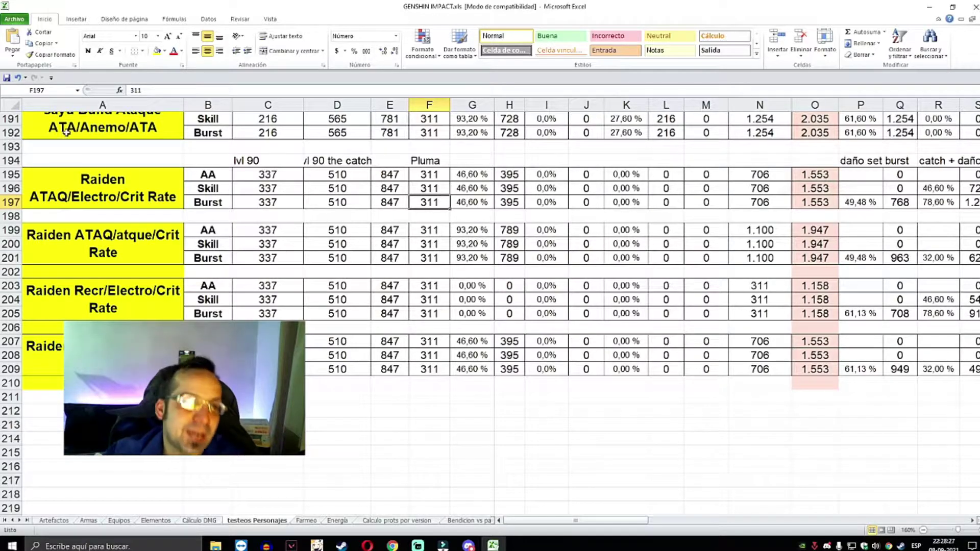
{"action": "left_click_drag", "start_coordinate": [82, 162], "coordinate": [826, 370]}
{"action": "left_click", "coordinate": [510, 272]}
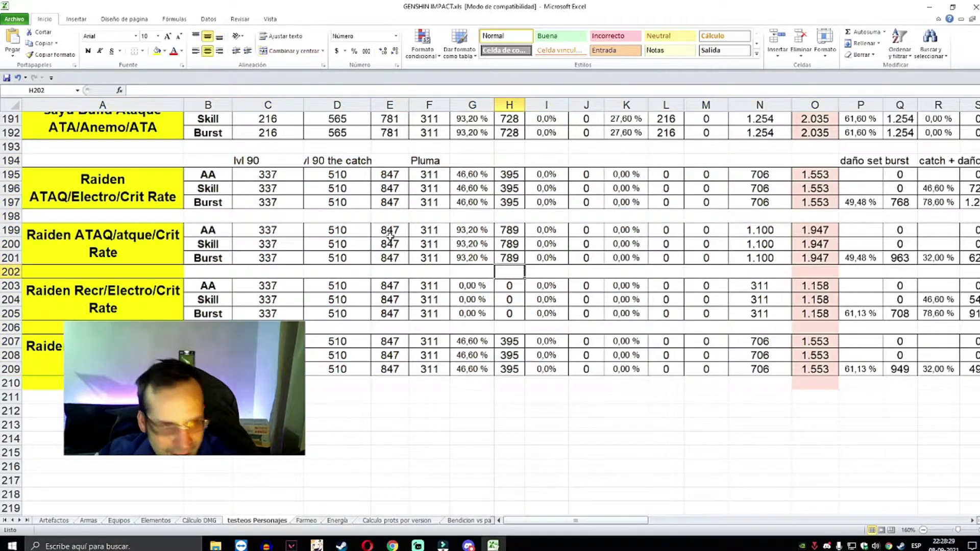
Select the lvl 90 column from C194 down to row 210 to check its values.
{"action": "left_click_drag", "start_coordinate": [263, 163], "coordinate": [295, 310]}
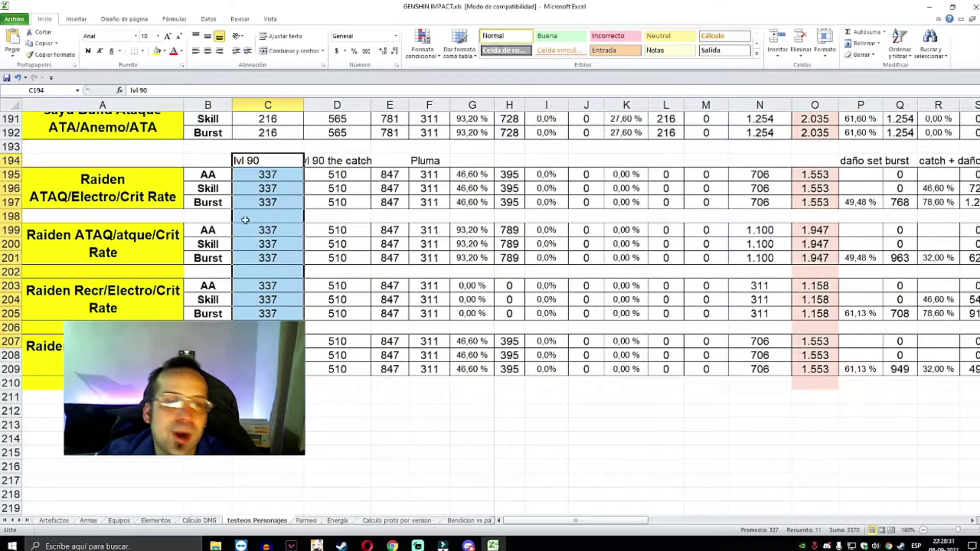
{"action": "left_click", "coordinate": [274, 164]}
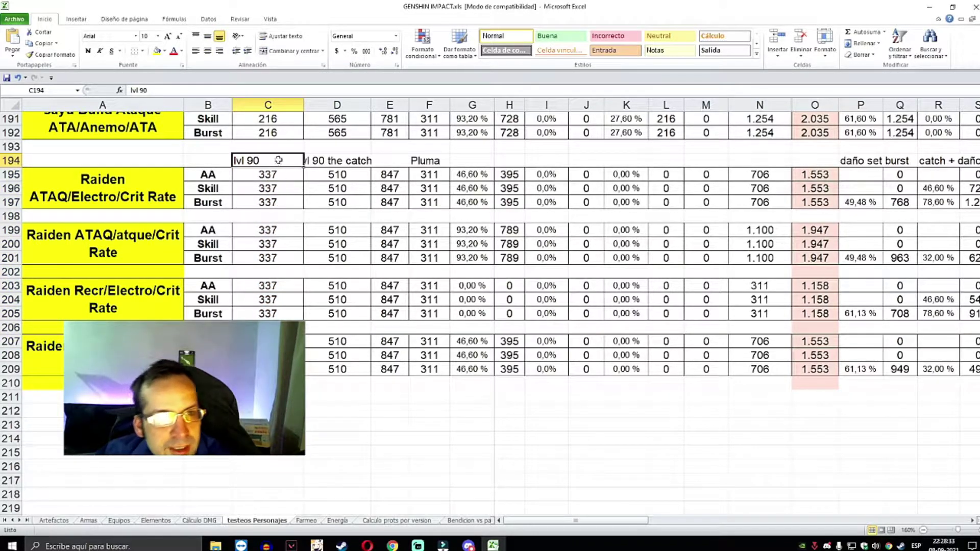
{"action": "left_click_drag", "start_coordinate": [274, 164], "coordinate": [271, 397]}
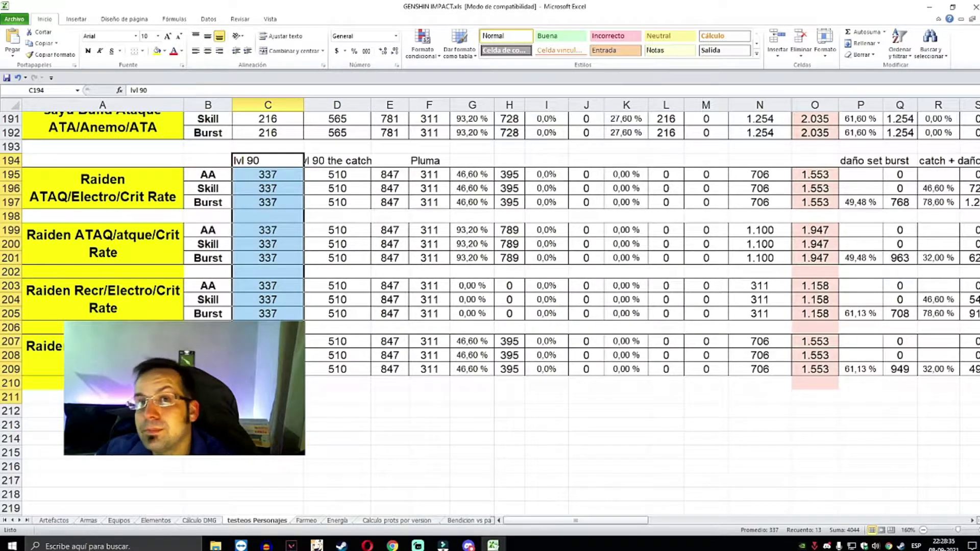
{"action": "left_click_drag", "start_coordinate": [273, 163], "coordinate": [281, 299]}
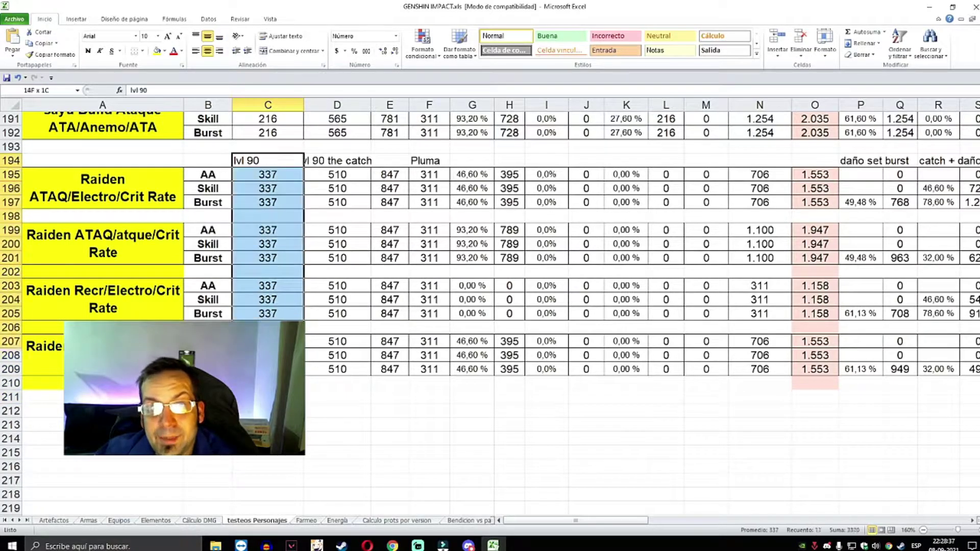
{"action": "left_click", "coordinate": [273, 266]}
{"action": "left_click_drag", "start_coordinate": [276, 161], "coordinate": [271, 380]}
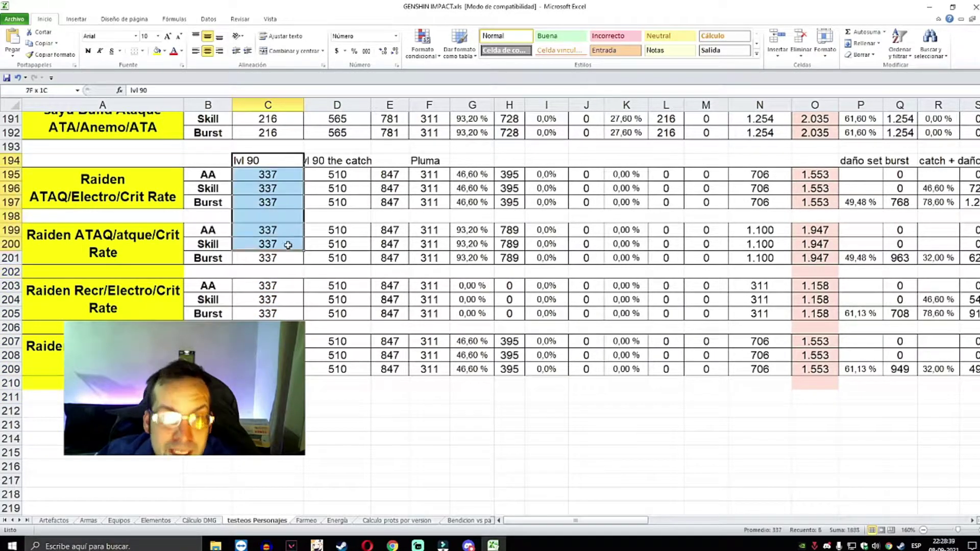
{"action": "left_click", "coordinate": [277, 159]}
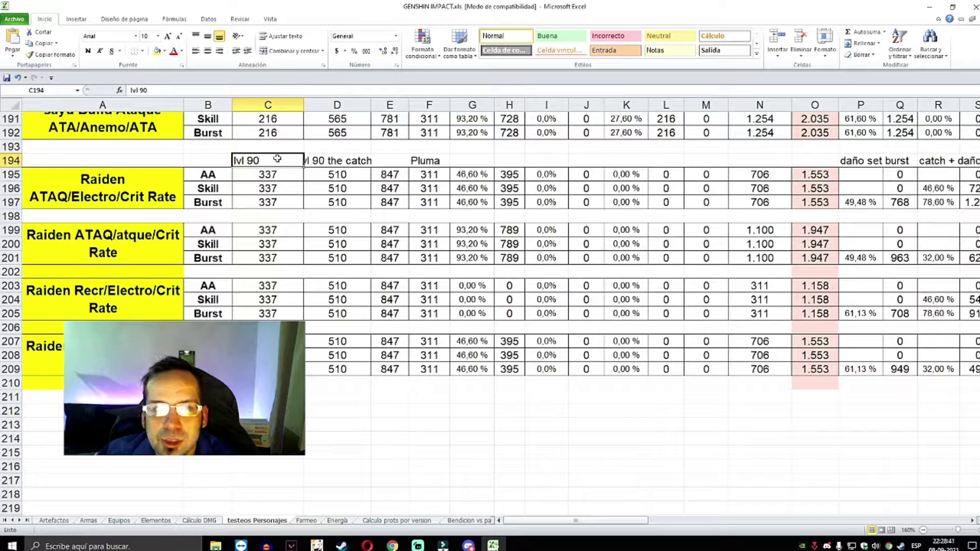
{"action": "left_click_drag", "start_coordinate": [277, 159], "coordinate": [271, 383]}
Reselect the lvl 90 values C194:C205 next to the ATAQ/Electro label, then clear the selection.
{"action": "left_click", "coordinate": [127, 190]}
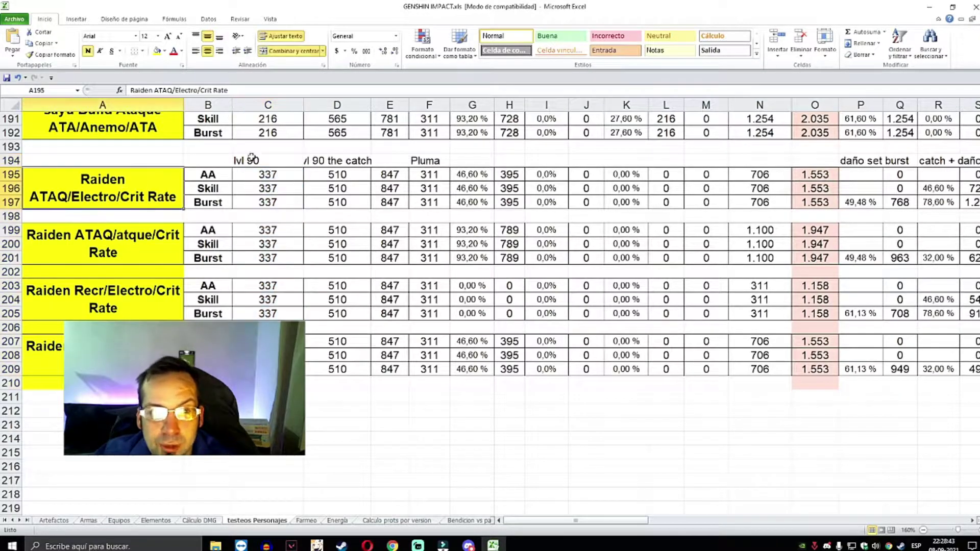
{"action": "left_click", "coordinate": [252, 158]}
{"action": "left_click_drag", "start_coordinate": [286, 161], "coordinate": [269, 315]}
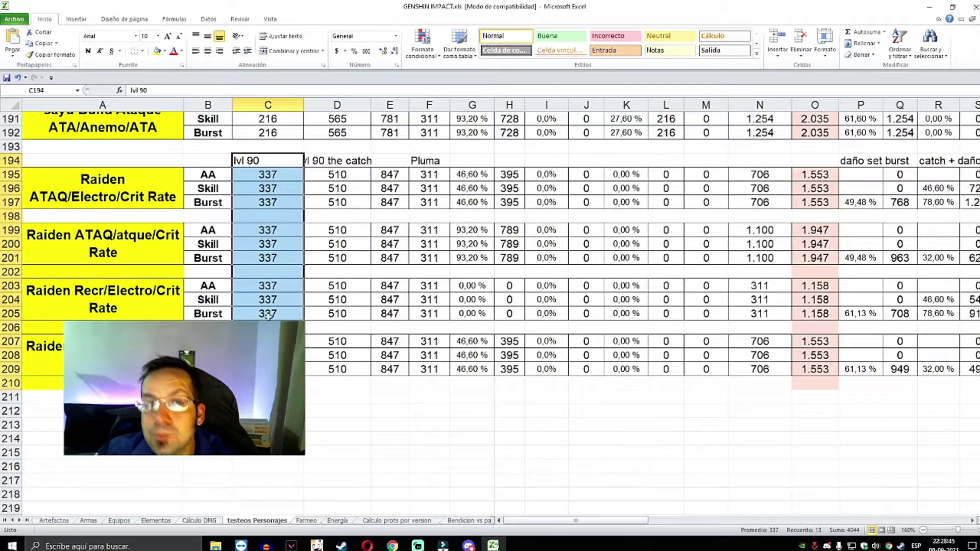
{"action": "left_click_drag", "start_coordinate": [268, 160], "coordinate": [268, 315]}
{"action": "left_click", "coordinate": [115, 219]}
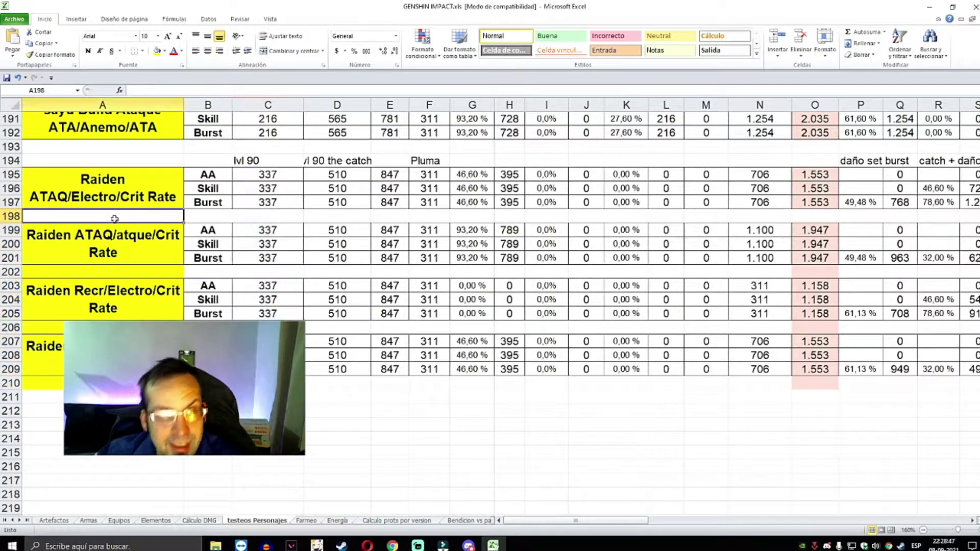
Compare the ATAQ/Electro, Recr/Electro and ATAQ/atque Crit Rate build labels.
{"action": "left_click", "coordinate": [78, 177]}
{"action": "left_click", "coordinate": [84, 314]}
{"action": "left_click", "coordinate": [118, 237]}
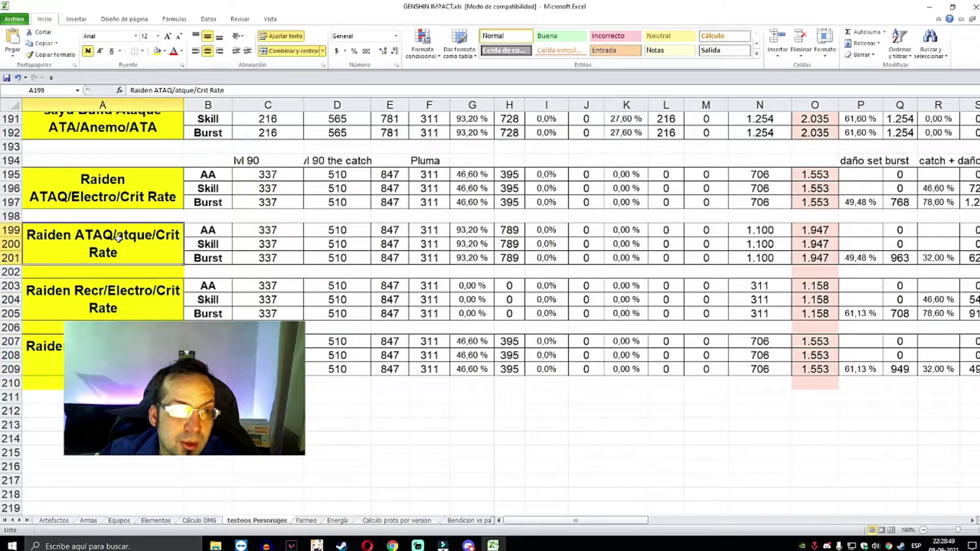
{"action": "left_click", "coordinate": [119, 194]}
{"action": "left_click", "coordinate": [120, 249]}
{"action": "left_click", "coordinate": [112, 188]}
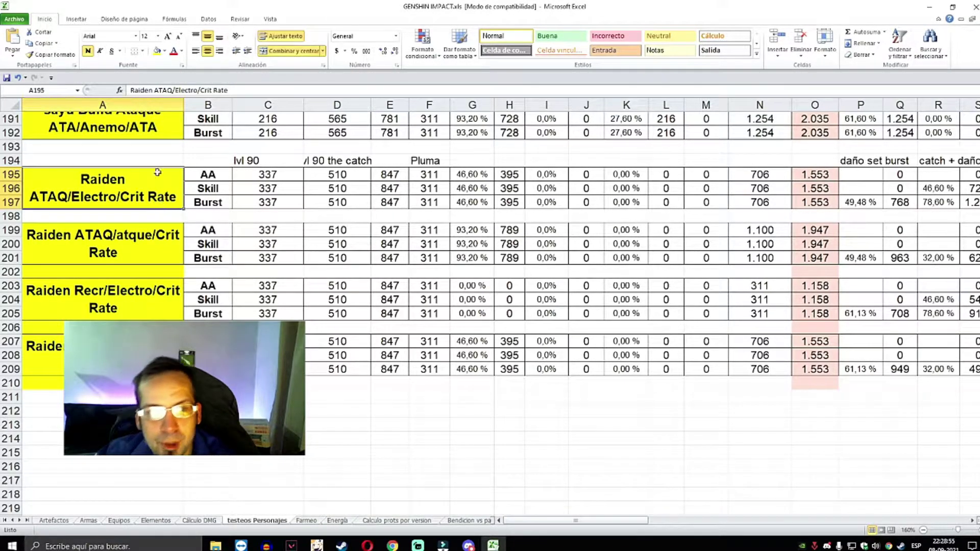
Review the Recr/Electro and Recr/Ataque build labels against the two ATAQ builds.
{"action": "left_click", "coordinate": [90, 249]}
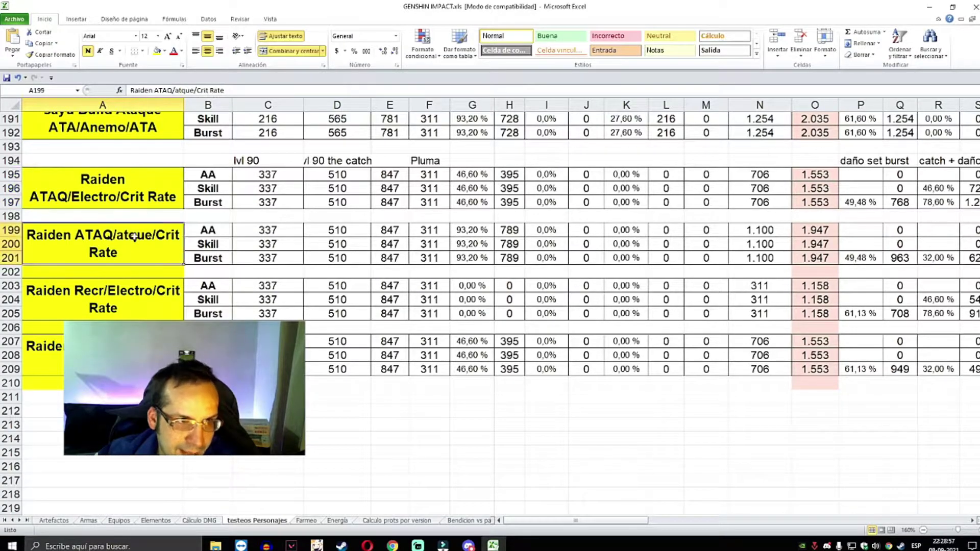
{"action": "left_click", "coordinate": [73, 286]}
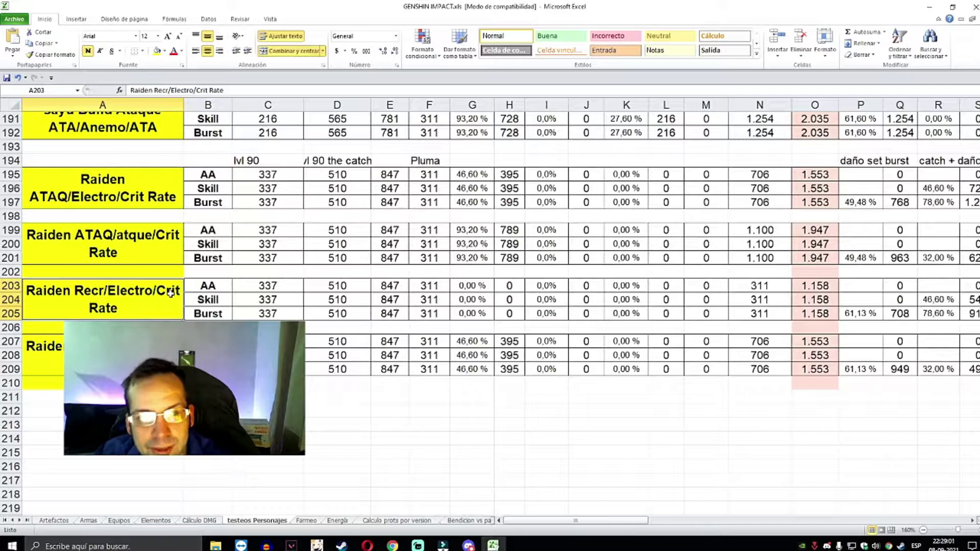
{"action": "left_click", "coordinate": [123, 358]}
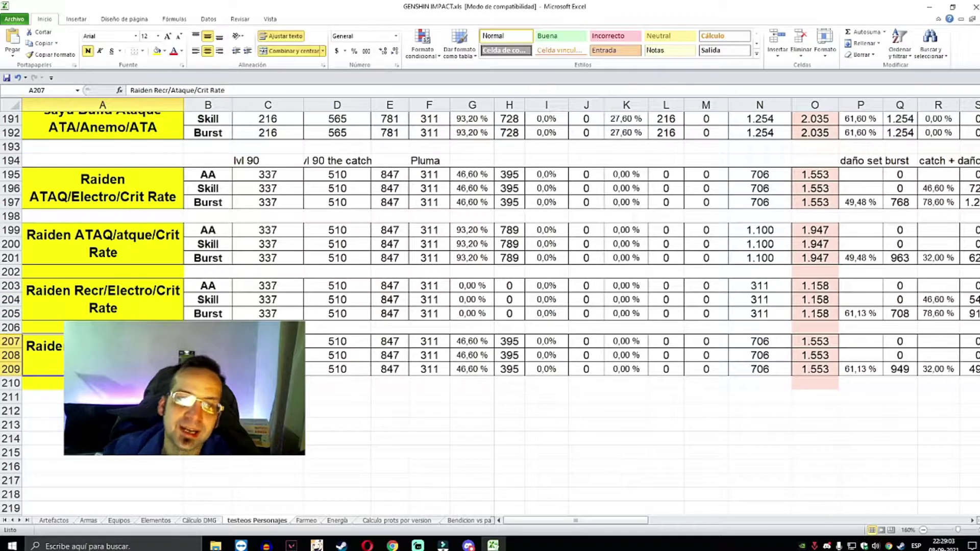
{"action": "left_click", "coordinate": [122, 296]}
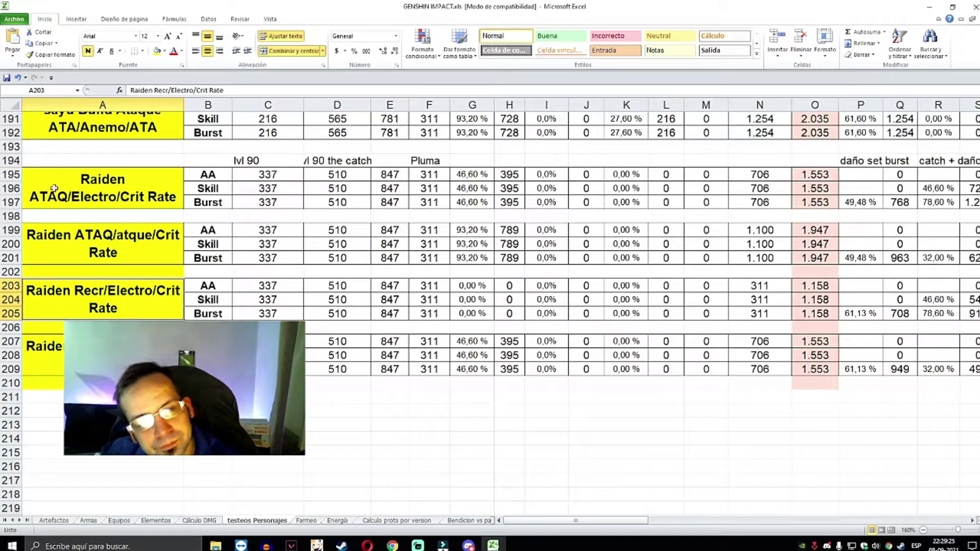
{"action": "left_click", "coordinate": [102, 188]}
{"action": "left_click", "coordinate": [102, 244]}
{"action": "left_click", "coordinate": [175, 287]}
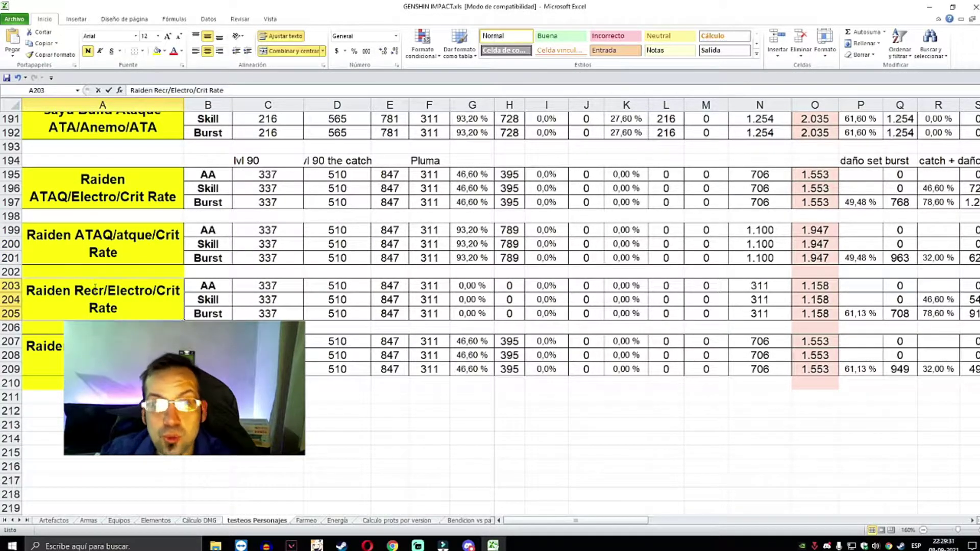
Open the Recr/Electro build label for editing and leave it unchanged.
{"action": "double_click", "coordinate": [92, 290]}
{"action": "double_click", "coordinate": [91, 290]}
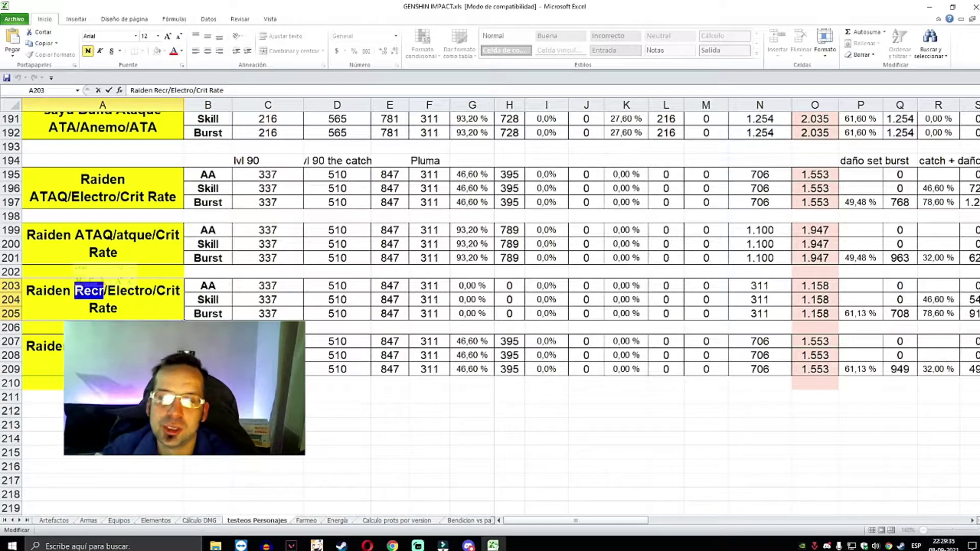
{"action": "key", "text": "Escape"}
{"action": "key", "text": "Up"}
{"action": "key", "text": "Up"}
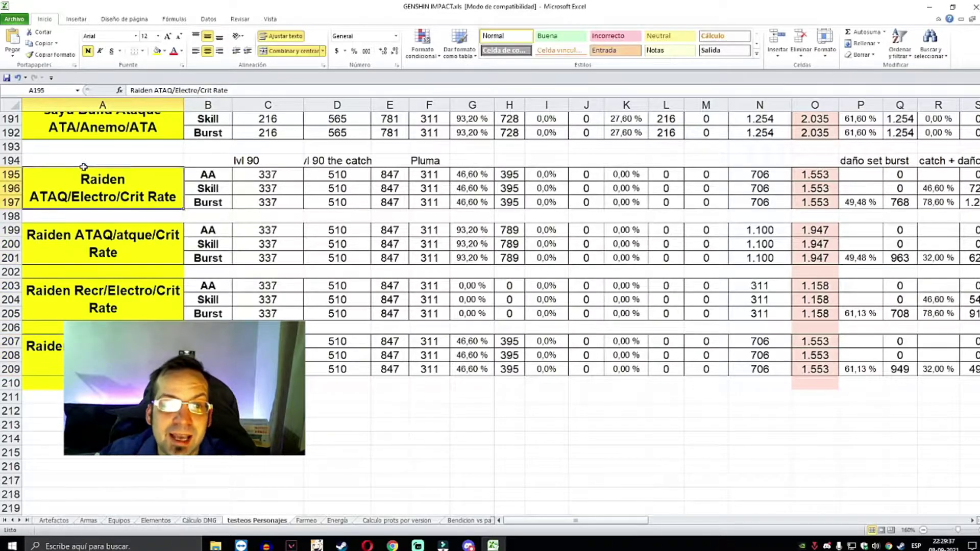
{"action": "key", "text": "Down"}
{"action": "key", "text": "Down"}
{"action": "key", "text": "Down"}
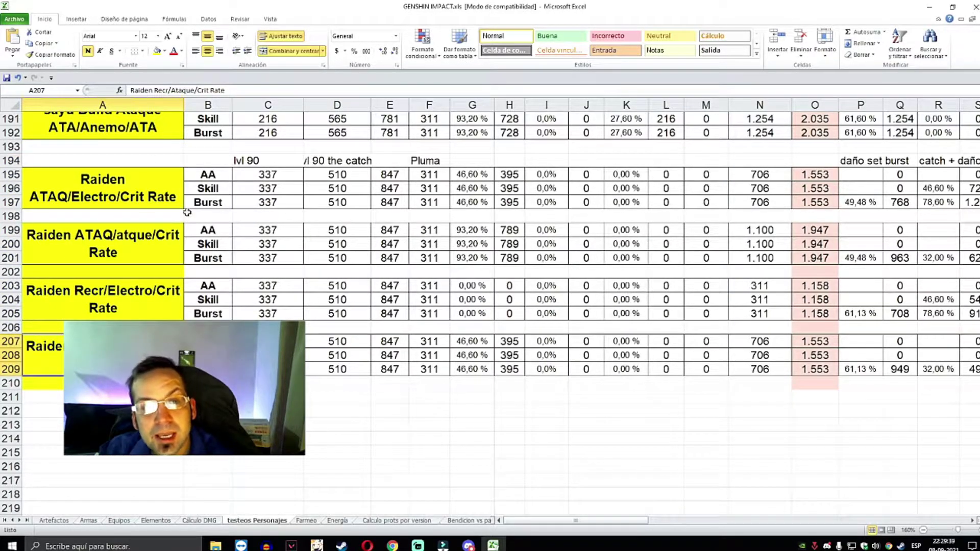
Select the catch column across all four builds to total its values.
{"action": "left_click_drag", "start_coordinate": [348, 160], "coordinate": [334, 371]}
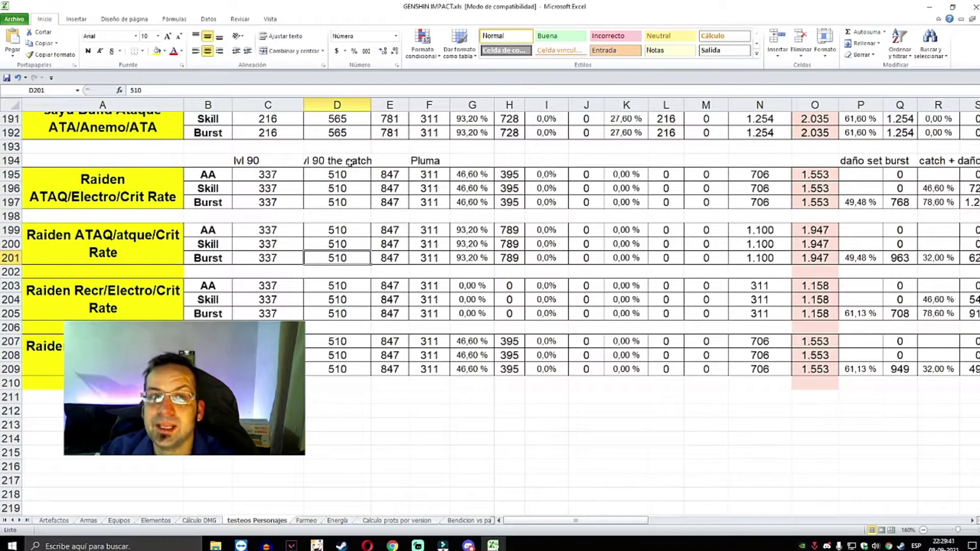
{"action": "left_click_drag", "start_coordinate": [347, 161], "coordinate": [353, 358]}
{"action": "left_click_drag", "start_coordinate": [347, 160], "coordinate": [309, 403]}
{"action": "left_click_drag", "start_coordinate": [329, 160], "coordinate": [324, 369]}
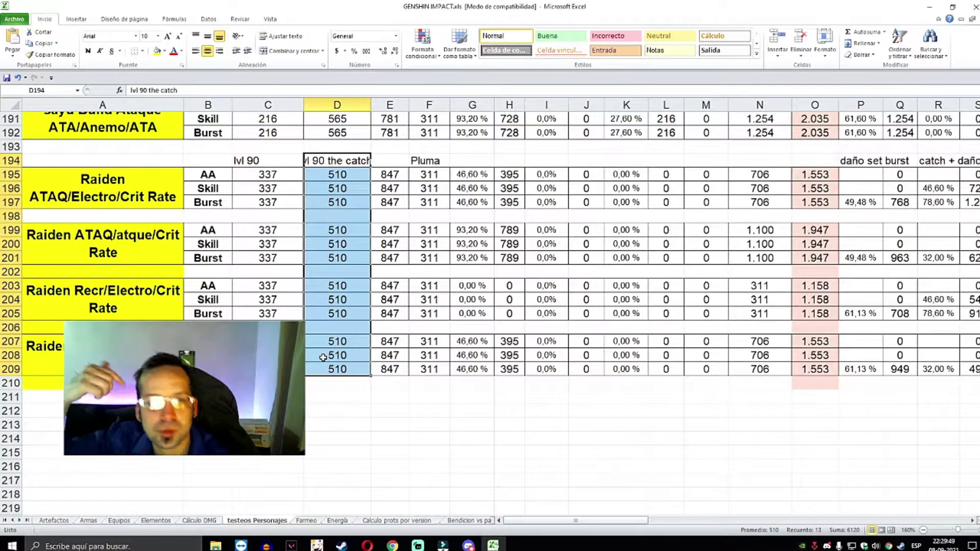
{"action": "left_click", "coordinate": [435, 267]}
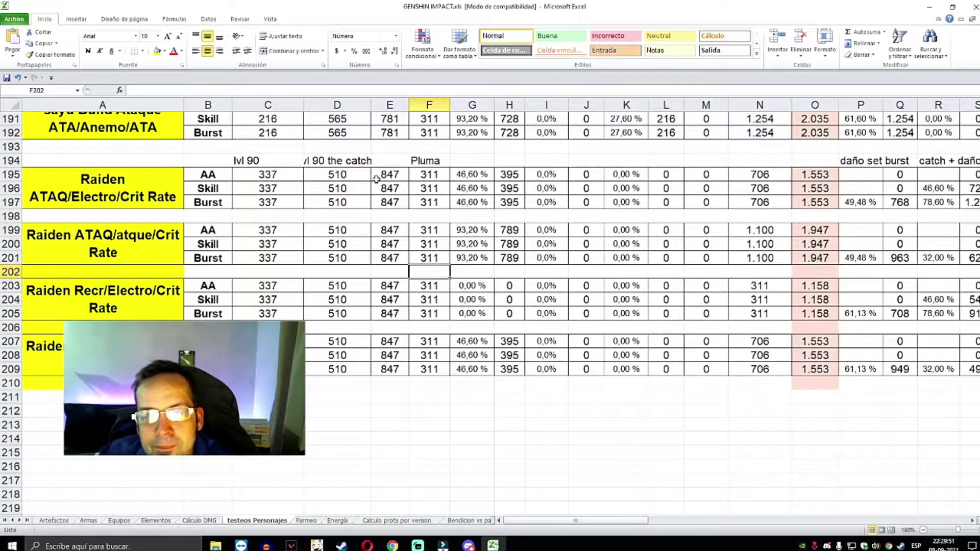
Span base stat columns C to E, then total the Pluma column across all builds.
{"action": "left_click_drag", "start_coordinate": [239, 175], "coordinate": [380, 364]}
{"action": "left_click", "coordinate": [459, 173]}
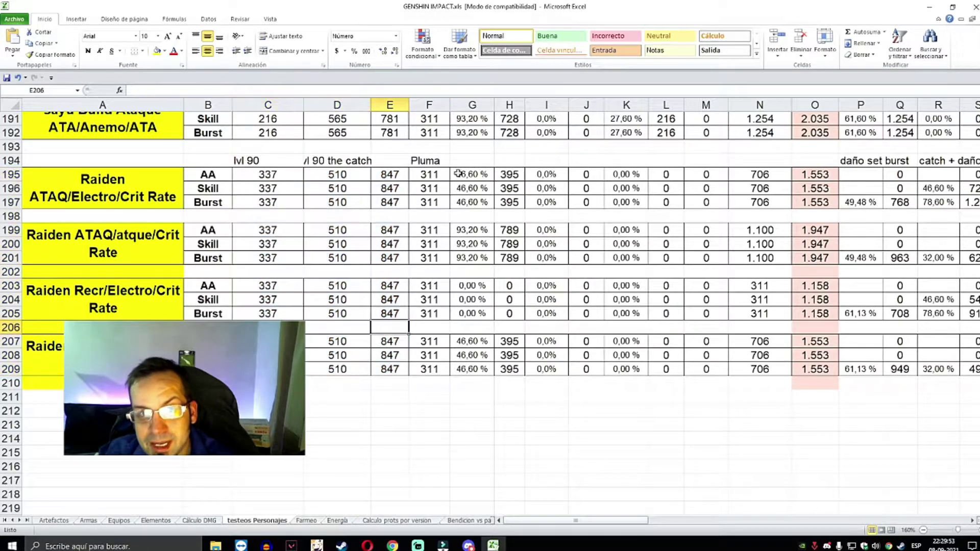
{"action": "left_click_drag", "start_coordinate": [429, 174], "coordinate": [429, 383]}
{"action": "left_click", "coordinate": [429, 216]}
{"action": "left_click_drag", "start_coordinate": [431, 162], "coordinate": [429, 403]}
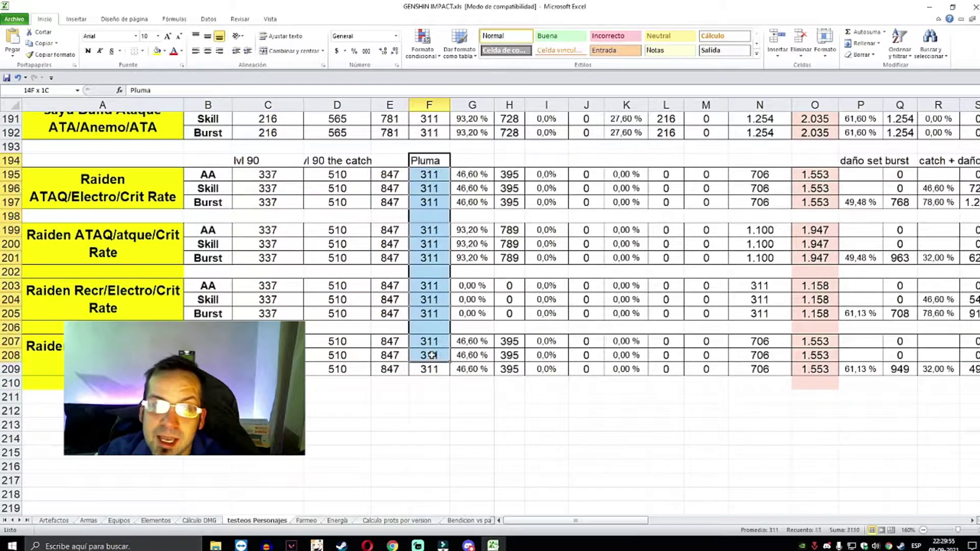
{"action": "left_click", "coordinate": [429, 355]}
{"action": "left_click", "coordinate": [429, 160]}
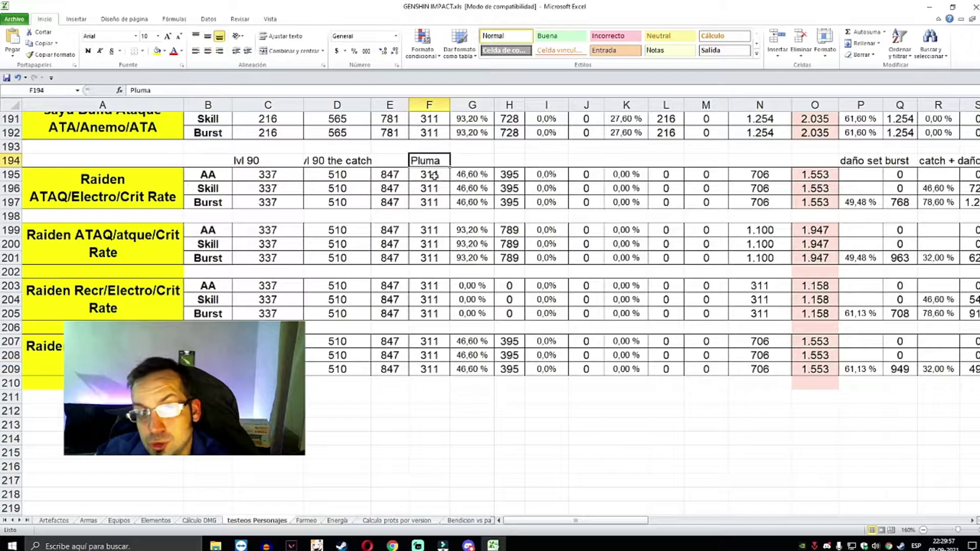
{"action": "left_click_drag", "start_coordinate": [429, 175], "coordinate": [438, 408]}
{"action": "left_click", "coordinate": [503, 406]}
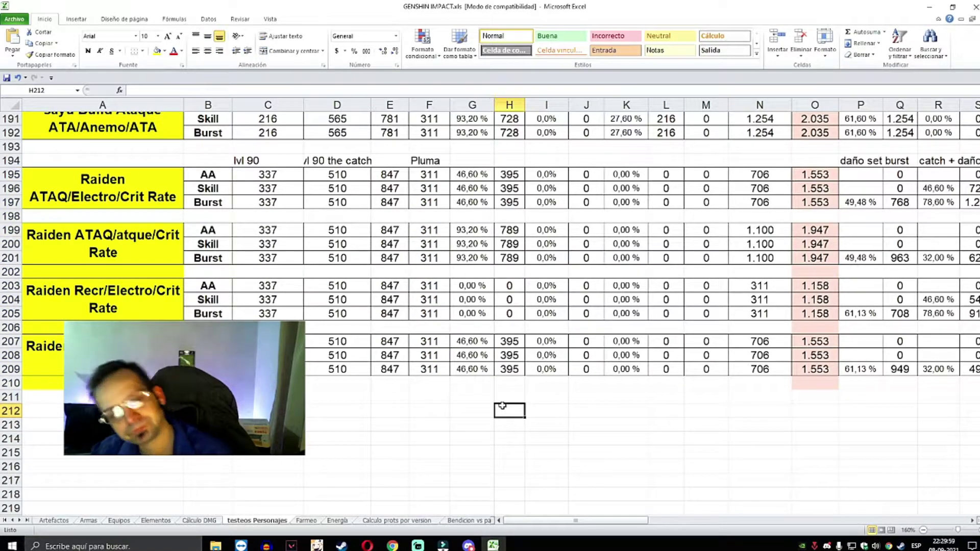
{"action": "left_click_drag", "start_coordinate": [424, 173], "coordinate": [431, 424]}
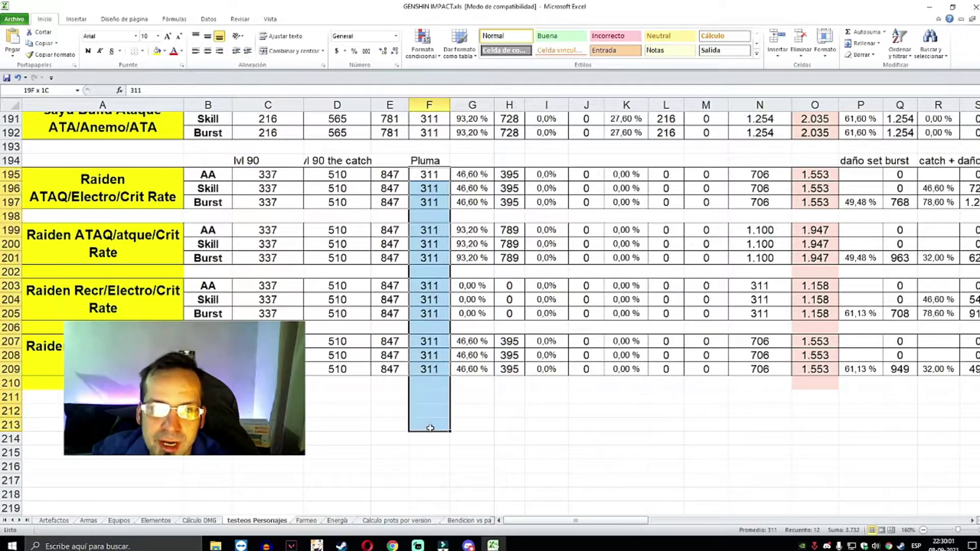
{"action": "left_click", "coordinate": [547, 411]}
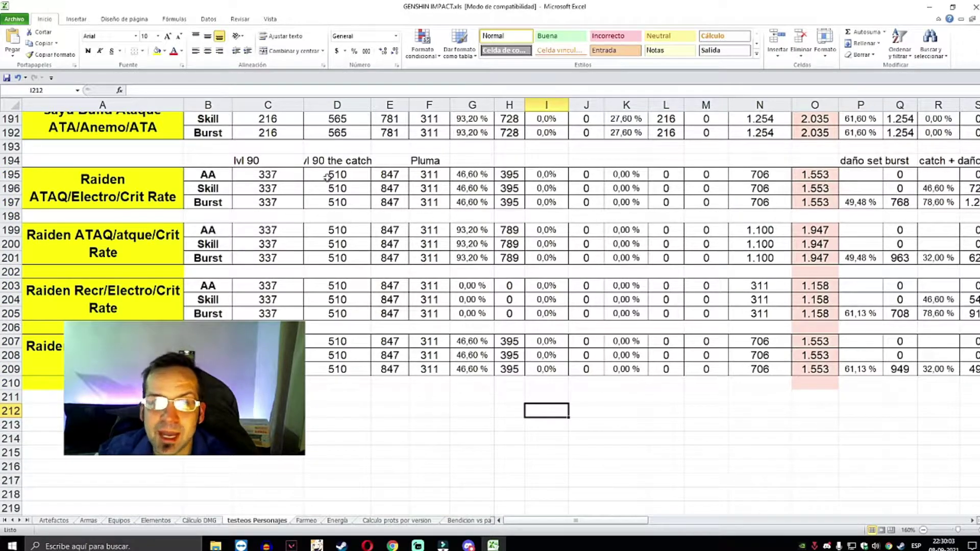
Compare the first and last builds' 46,60 % crit values in column G.
{"action": "left_click_drag", "start_coordinate": [472, 174], "coordinate": [472, 202]}
{"action": "left_click", "coordinate": [472, 161]}
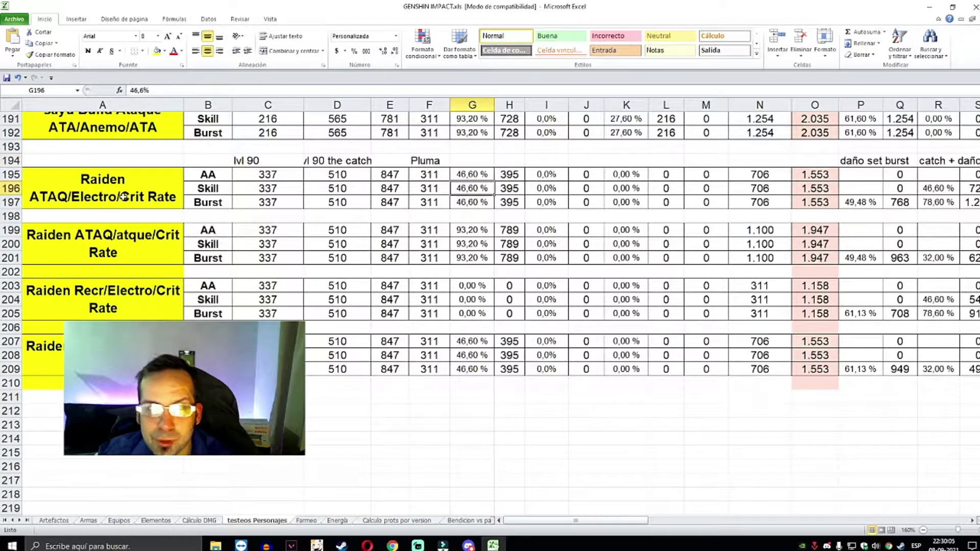
{"action": "left_click", "coordinate": [75, 189]}
{"action": "left_click_drag", "start_coordinate": [473, 175], "coordinate": [472, 202]}
{"action": "left_click", "coordinate": [75, 189]}
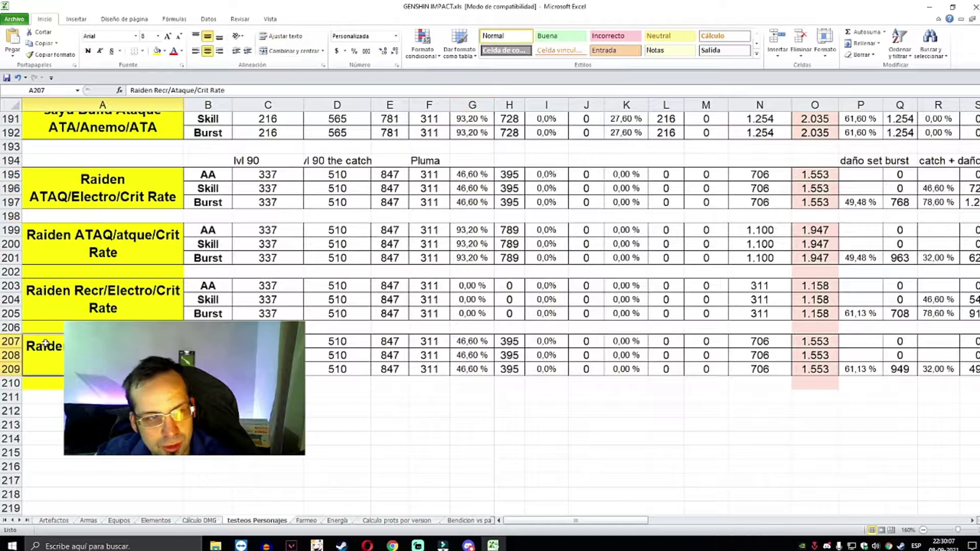
{"action": "left_click_drag", "start_coordinate": [472, 341], "coordinate": [473, 369]}
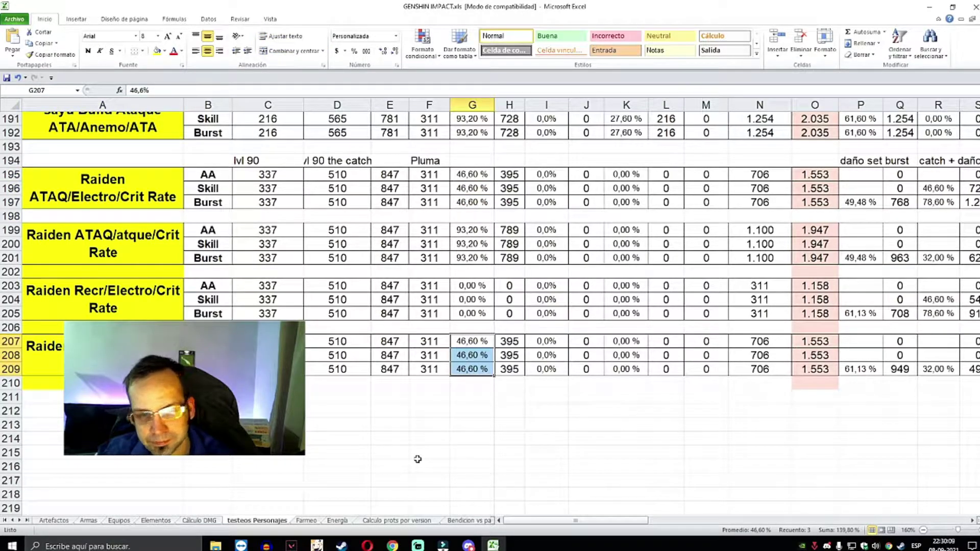
{"action": "left_click", "coordinate": [44, 352]}
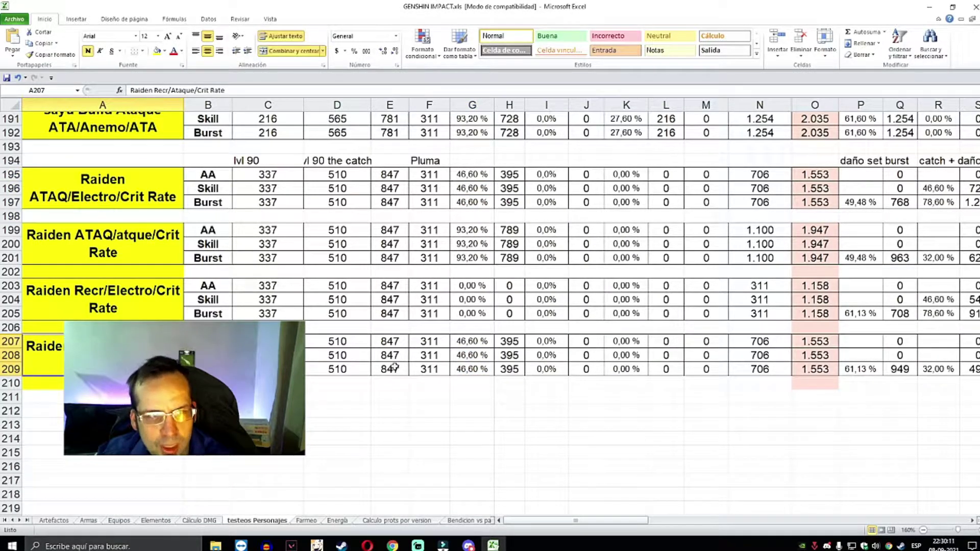
Check the doubled 93,20 % crit formula and total the second and last builds' crit values.
{"action": "left_click", "coordinate": [470, 229]}
{"action": "left_click_drag", "start_coordinate": [475, 230], "coordinate": [473, 272]}
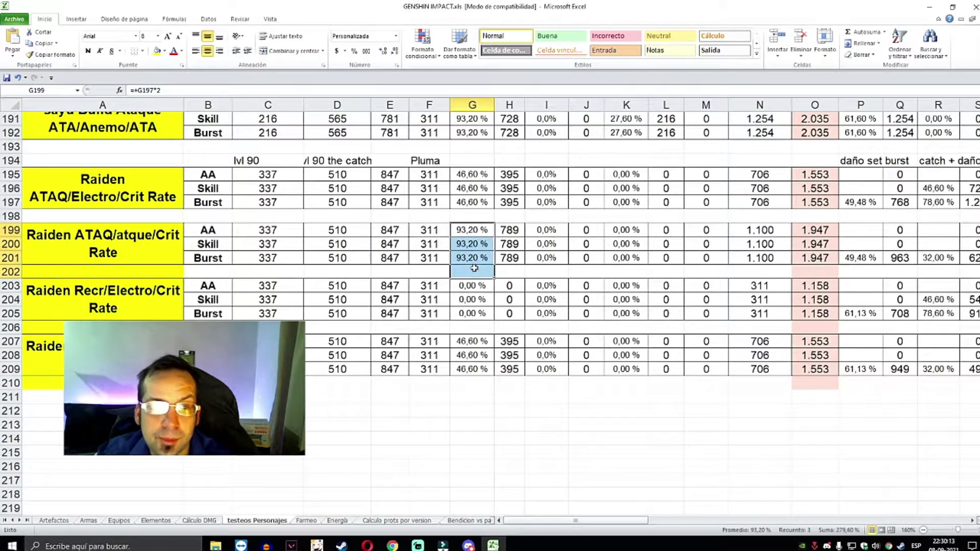
{"action": "left_click", "coordinate": [121, 236]}
{"action": "left_click_drag", "start_coordinate": [459, 226], "coordinate": [468, 258]}
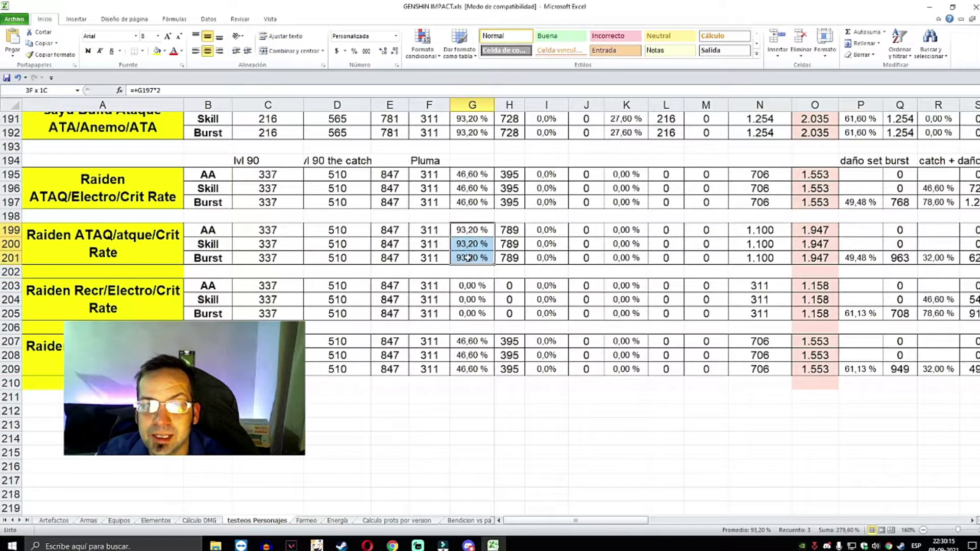
{"action": "left_click", "coordinate": [219, 253]}
{"action": "left_click_drag", "start_coordinate": [489, 346], "coordinate": [472, 383]}
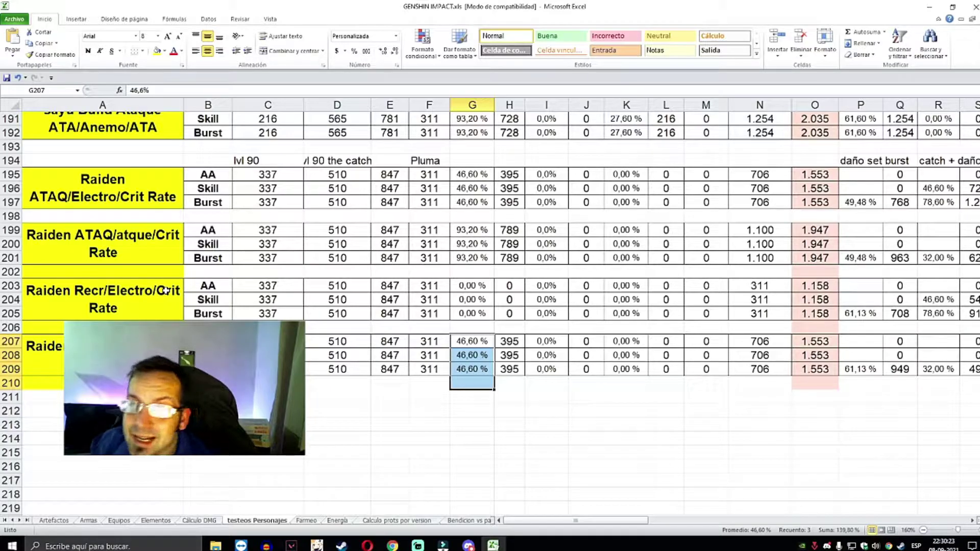
Span the build labels in rows 195–206 and check the 46,6% crit values in G195, G197 and the base 337 in C209.
{"action": "left_click_drag", "start_coordinate": [102, 184], "coordinate": [46, 383]}
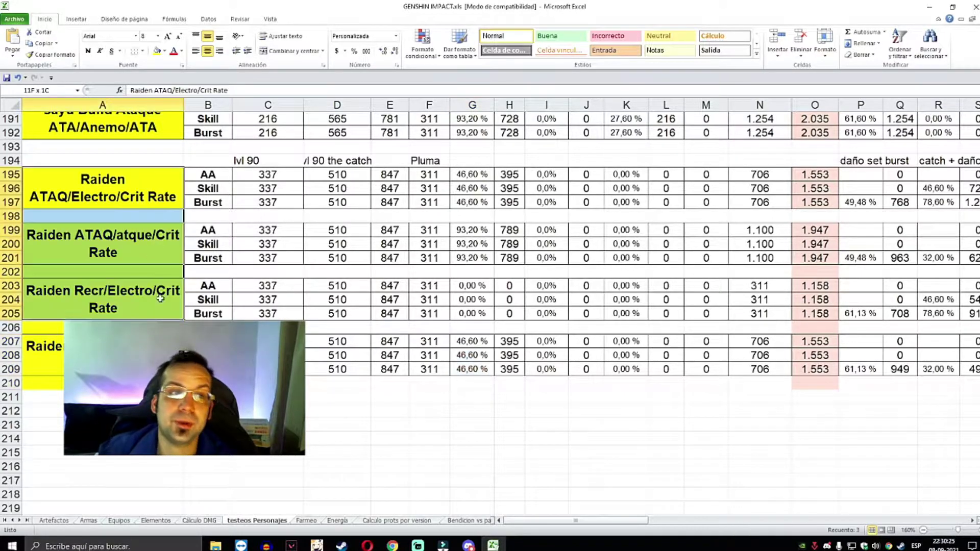
{"action": "left_click_drag", "start_coordinate": [102, 188], "coordinate": [46, 327]}
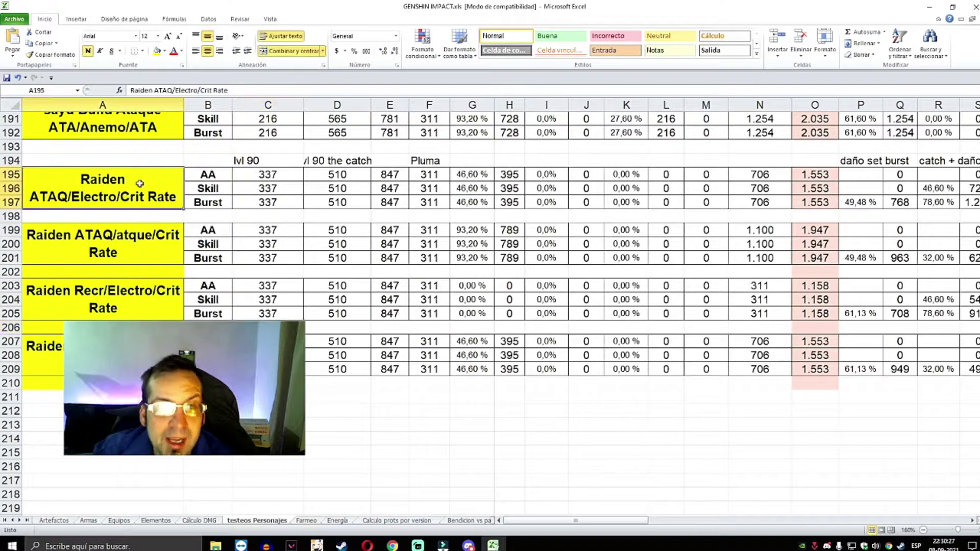
{"action": "left_click", "coordinate": [492, 207]}
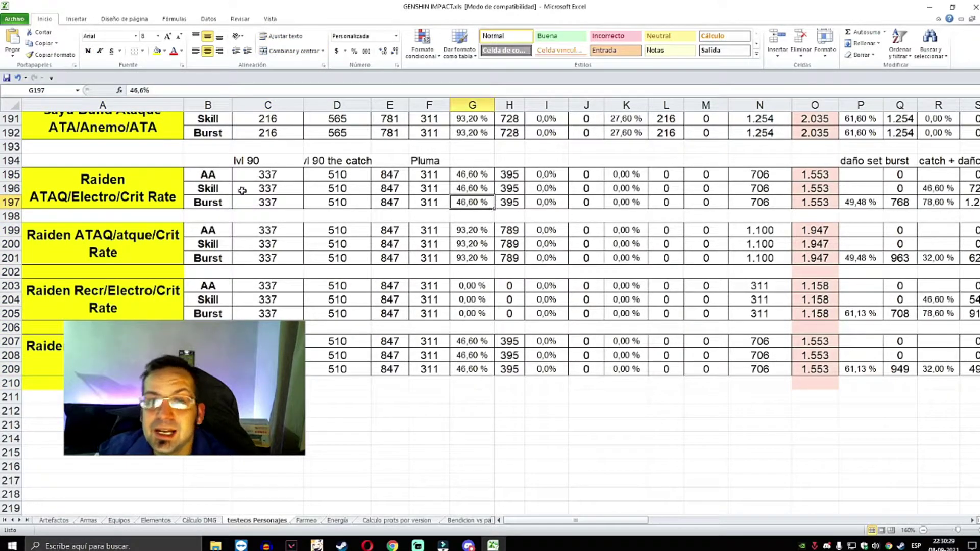
{"action": "left_click_drag", "start_coordinate": [163, 184], "coordinate": [159, 316]}
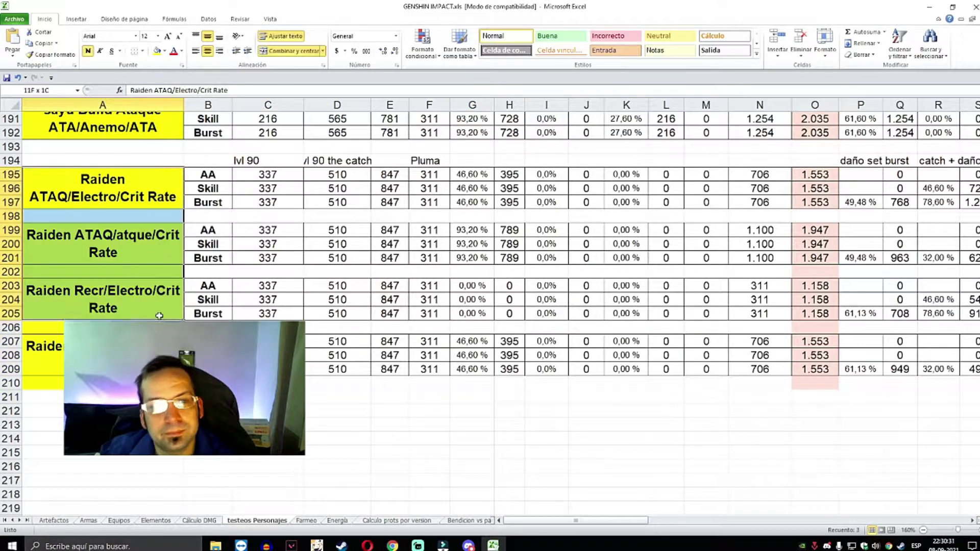
{"action": "left_click", "coordinate": [158, 238]}
{"action": "left_click", "coordinate": [153, 302]}
{"action": "left_click", "coordinate": [267, 370]}
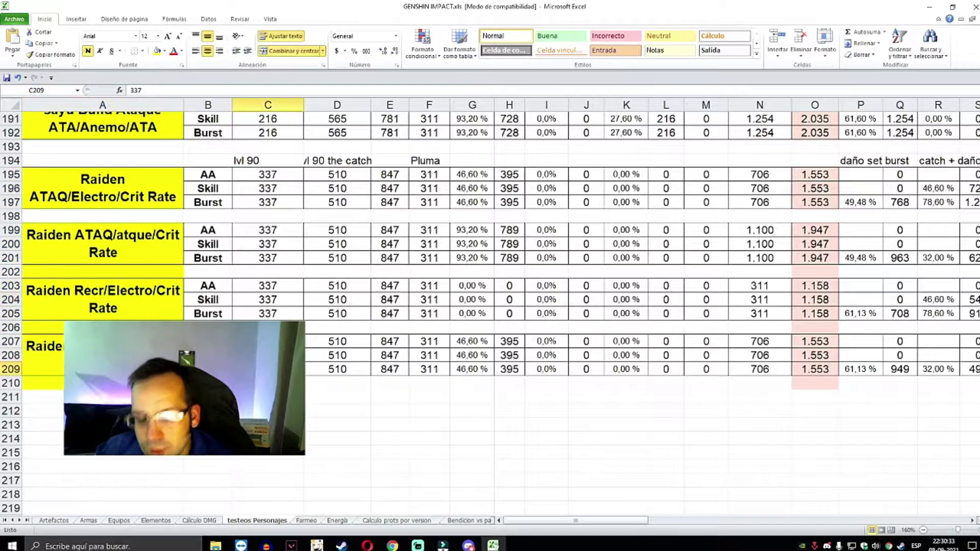
{"action": "left_click", "coordinate": [456, 352]}
{"action": "left_click", "coordinate": [454, 175]}
{"action": "left_click", "coordinate": [182, 196]}
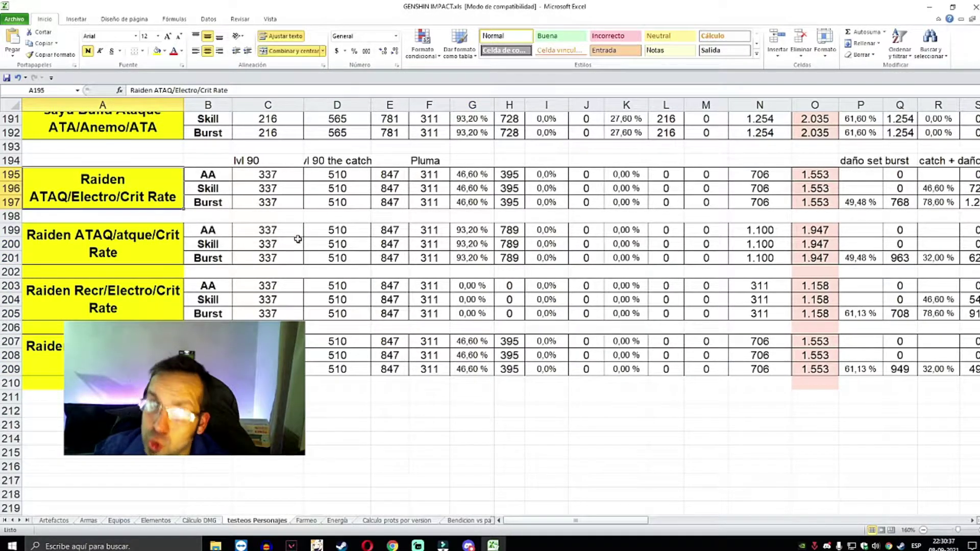
Compare columns G and H across builds, checking G205's 0%, M201 and the O204 total formula.
{"action": "left_click_drag", "start_coordinate": [479, 176], "coordinate": [469, 414]}
{"action": "left_click", "coordinate": [466, 310]}
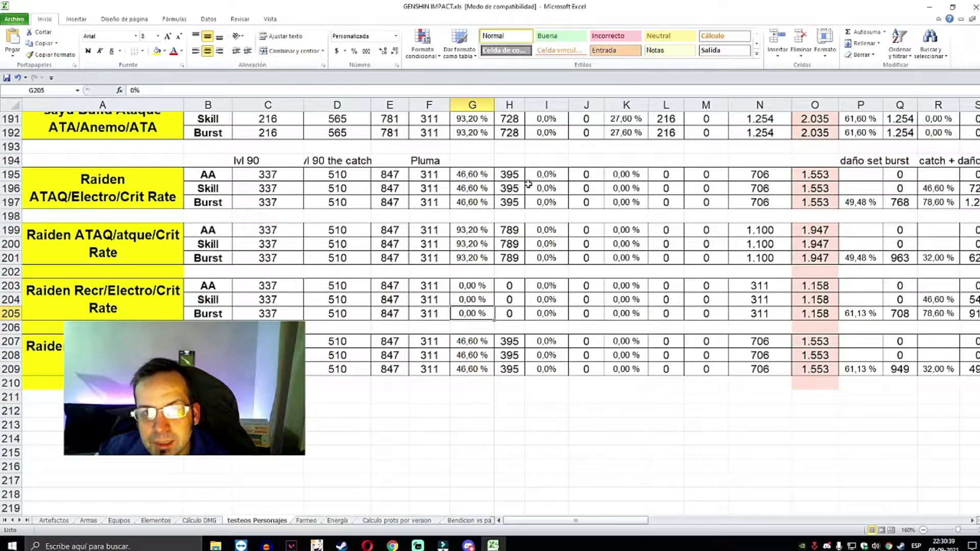
{"action": "left_click_drag", "start_coordinate": [510, 175], "coordinate": [510, 369]}
{"action": "left_click", "coordinate": [722, 263]}
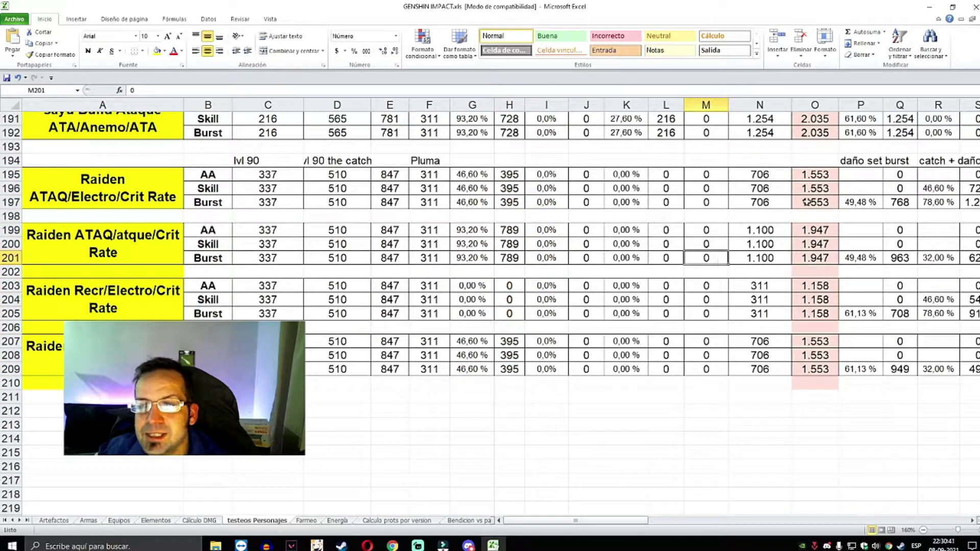
{"action": "left_click", "coordinate": [817, 240]}
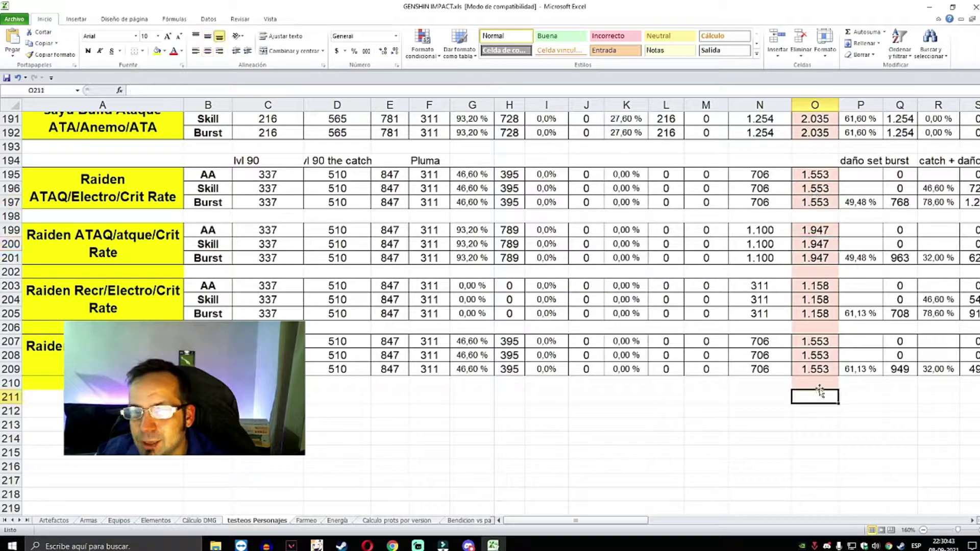
{"action": "left_click", "coordinate": [816, 297]}
{"action": "left_click", "coordinate": [117, 299]}
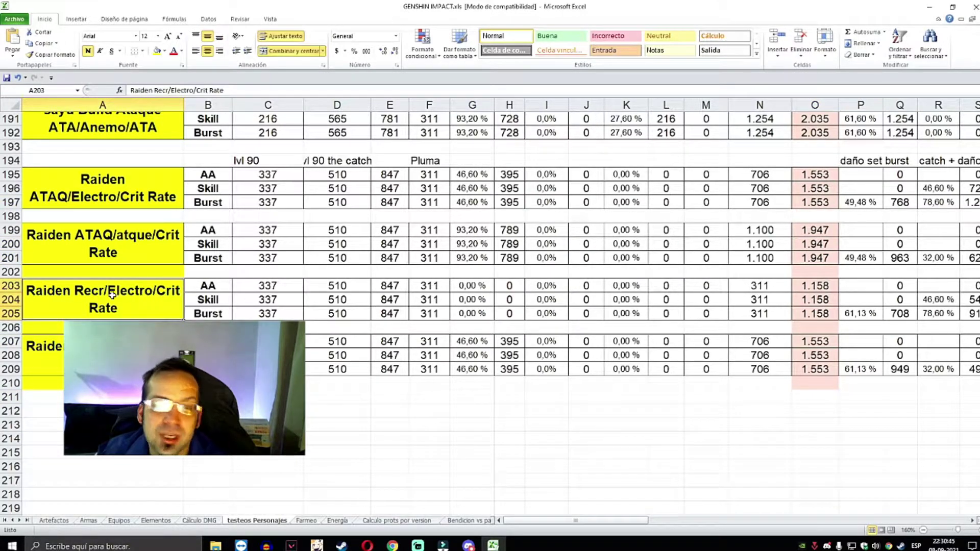
Scroll the sheet and move to an empty cell below the column O totals.
{"action": "scroll", "coordinate": [514, 437], "scroll_direction": "right", "scroll_amount": 3}
{"action": "scroll", "coordinate": [513, 437], "scroll_direction": "right", "scroll_amount": 4}
{"action": "scroll", "coordinate": [513, 437], "scroll_direction": "left", "scroll_amount": 3}
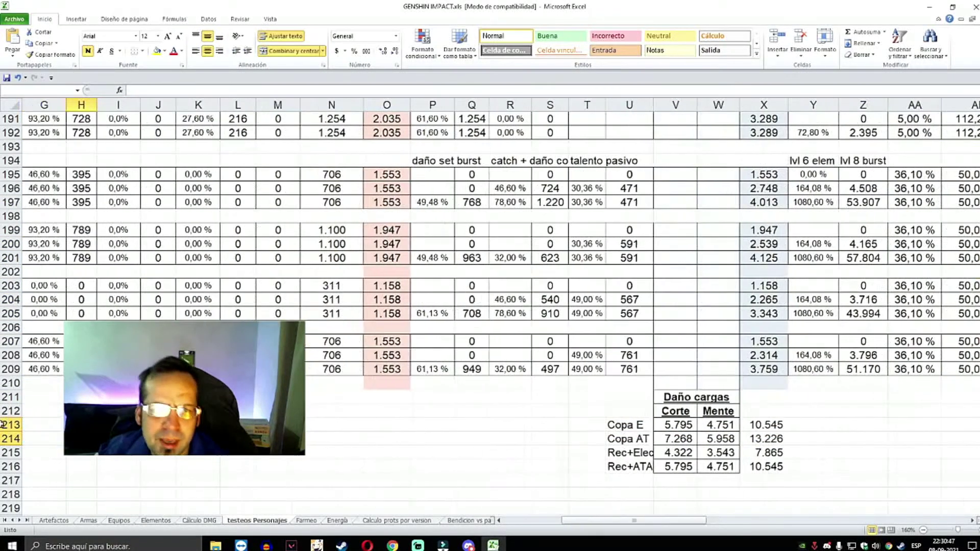
{"action": "scroll", "coordinate": [514, 437], "scroll_direction": "left", "scroll_amount": 1}
{"action": "left_click", "coordinate": [514, 439]}
{"action": "left_click", "coordinate": [445, 399]}
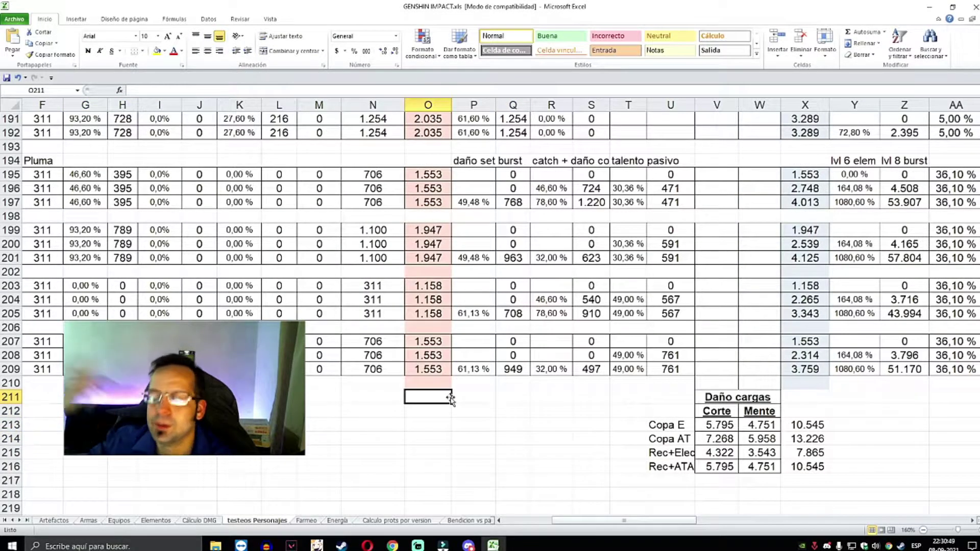
Step up column O with the arrow keys to the daño set burst header.
{"action": "key", "text": "Up"}
{"action": "key", "text": "Up"}
{"action": "key", "text": "Up"}
{"action": "key", "text": "Up"}
{"action": "key", "text": "Up"}
{"action": "key", "text": "Right"}
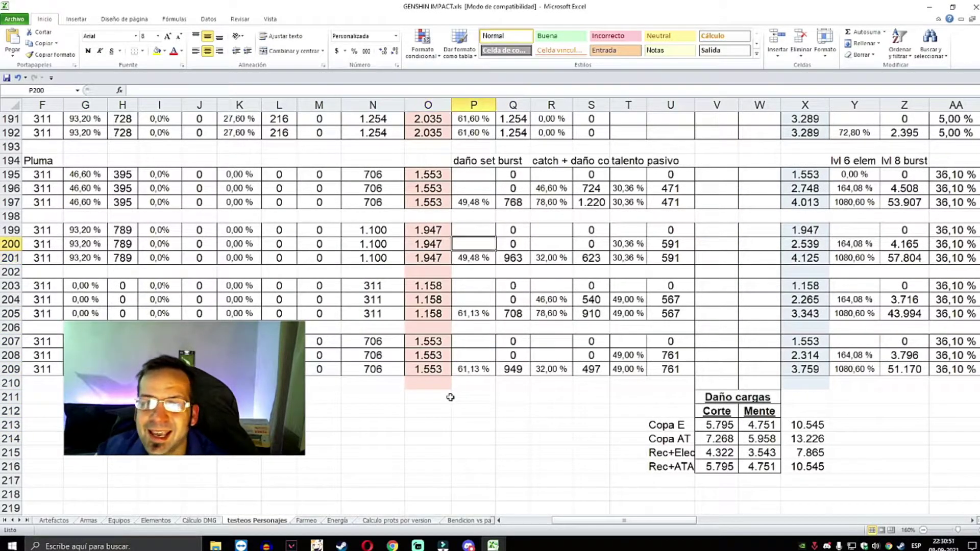
{"action": "key", "text": "Right"}
{"action": "key", "text": "Down"}
{"action": "key", "text": "Left"}
{"action": "key", "text": "Left"}
{"action": "key", "text": "Up"}
{"action": "key", "text": "Up"}
{"action": "key", "text": "Up"}
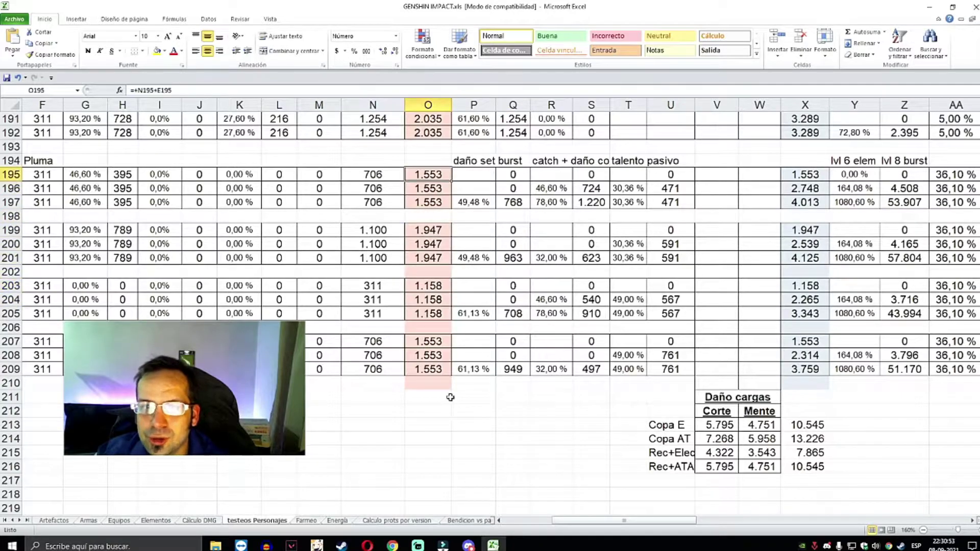
{"action": "key", "text": "Right"}
{"action": "key", "text": "Up"}
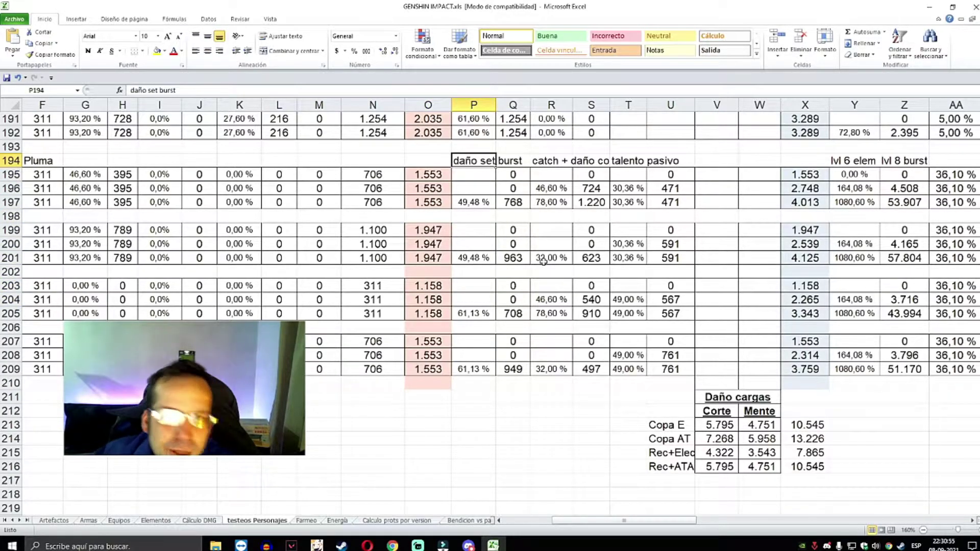
Select P195:W210 to check its sum and the S208 formula, and open P197's formula.
{"action": "left_click_drag", "start_coordinate": [474, 175], "coordinate": [758, 383]}
{"action": "left_click", "coordinate": [592, 355]}
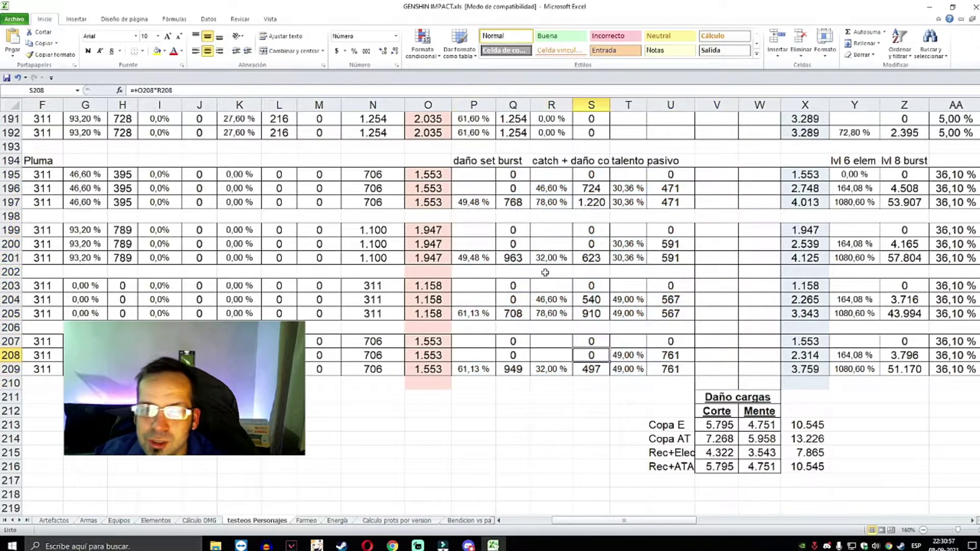
{"action": "left_click_drag", "start_coordinate": [467, 174], "coordinate": [742, 338]}
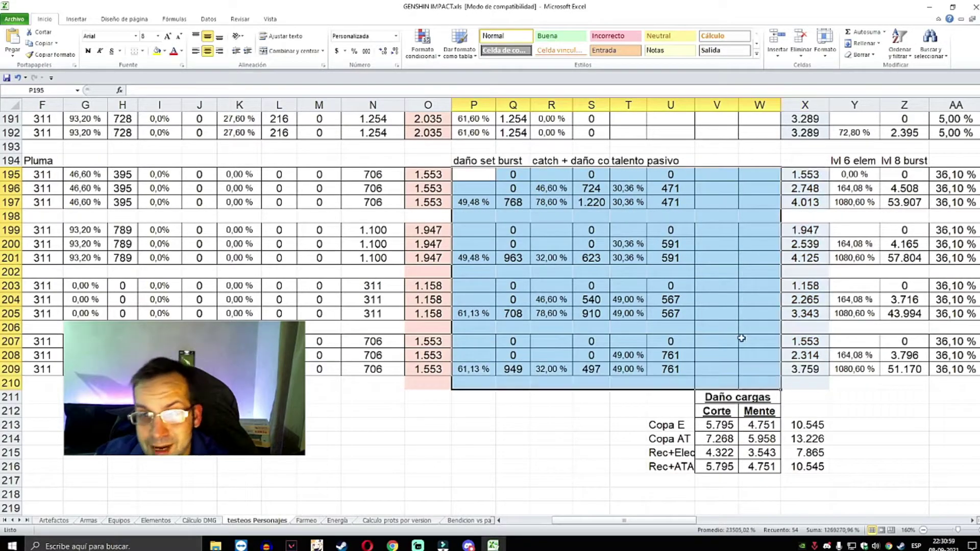
{"action": "left_click", "coordinate": [489, 200]}
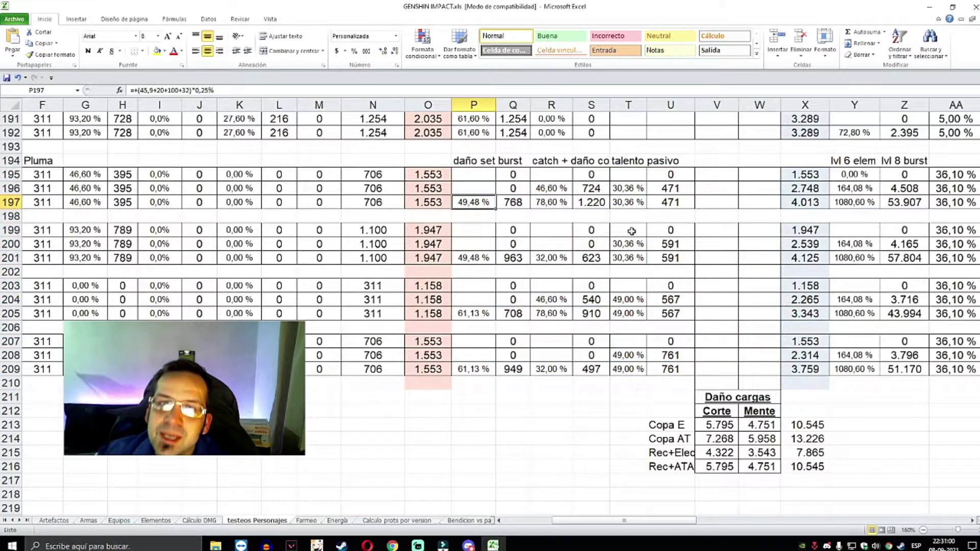
{"action": "left_click", "coordinate": [244, 89]}
Step back to P197, check O195:O211, and reopen P197's =+(45,9+20+100+32)*0,25% formula.
{"action": "key", "text": "Escape"}
{"action": "key", "text": "Up"}
{"action": "key", "text": "Up"}
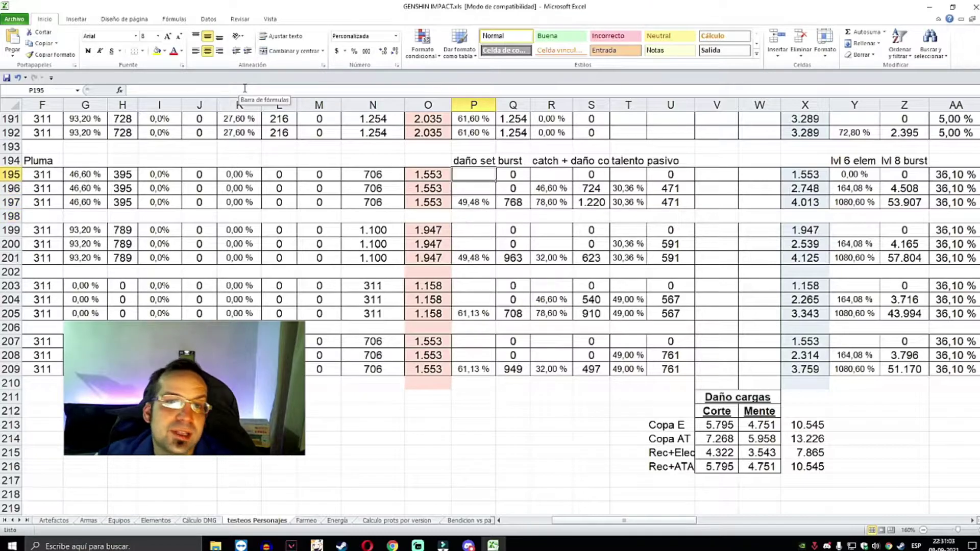
{"action": "key", "text": "Up"}
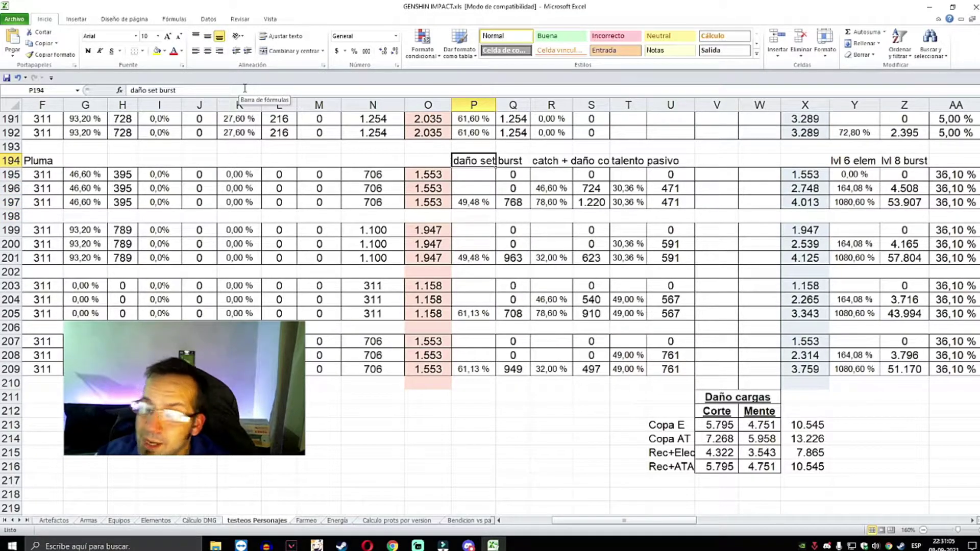
{"action": "key", "text": "Down"}
{"action": "key", "text": "Down"}
{"action": "key", "text": "Down"}
{"action": "key", "text": "Down"}
{"action": "key", "text": "Up"}
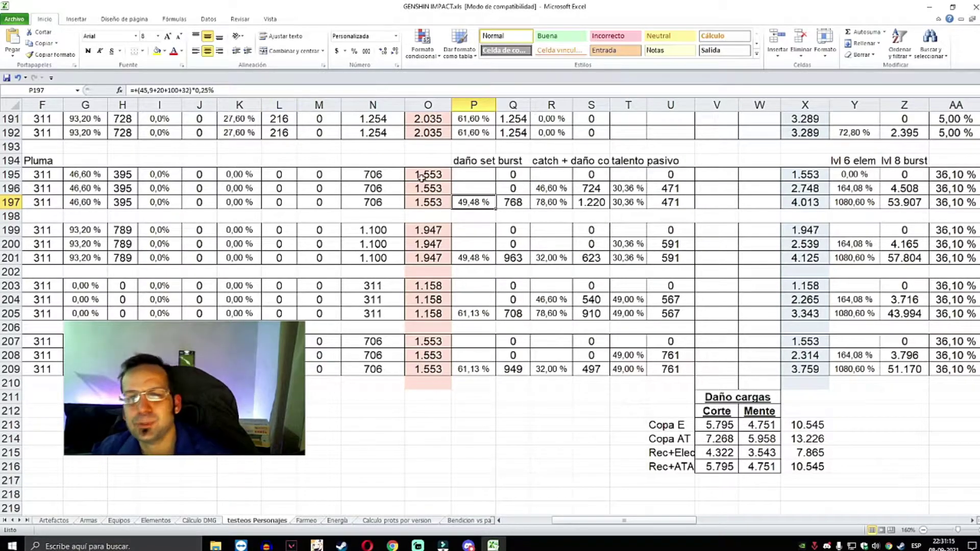
{"action": "left_click_drag", "start_coordinate": [428, 175], "coordinate": [438, 374]}
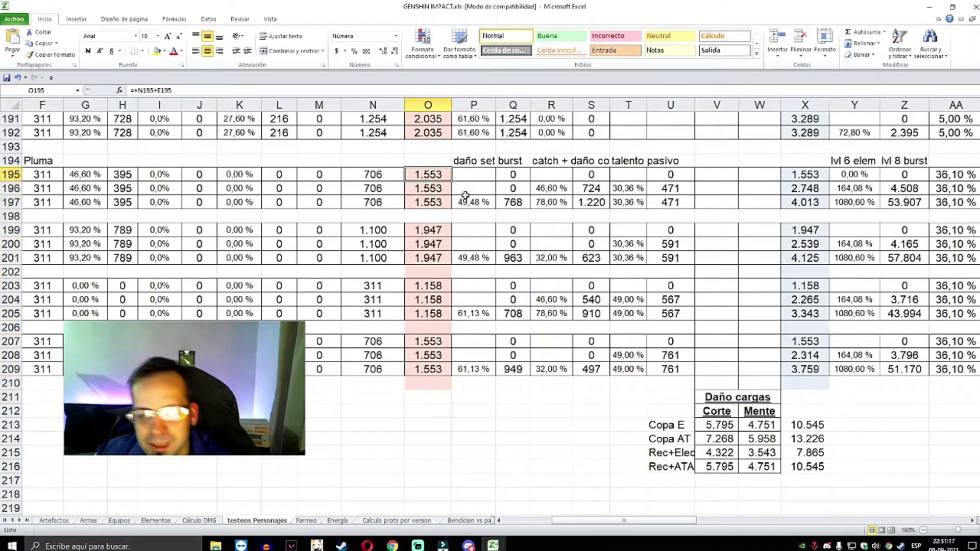
{"action": "left_click", "coordinate": [474, 216]}
{"action": "left_click", "coordinate": [472, 202]}
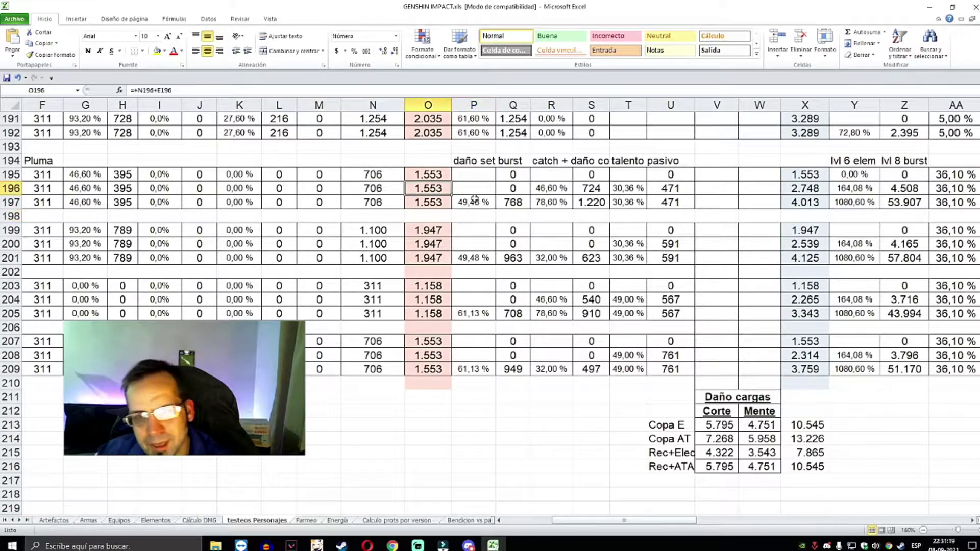
{"action": "left_click", "coordinate": [238, 90]}
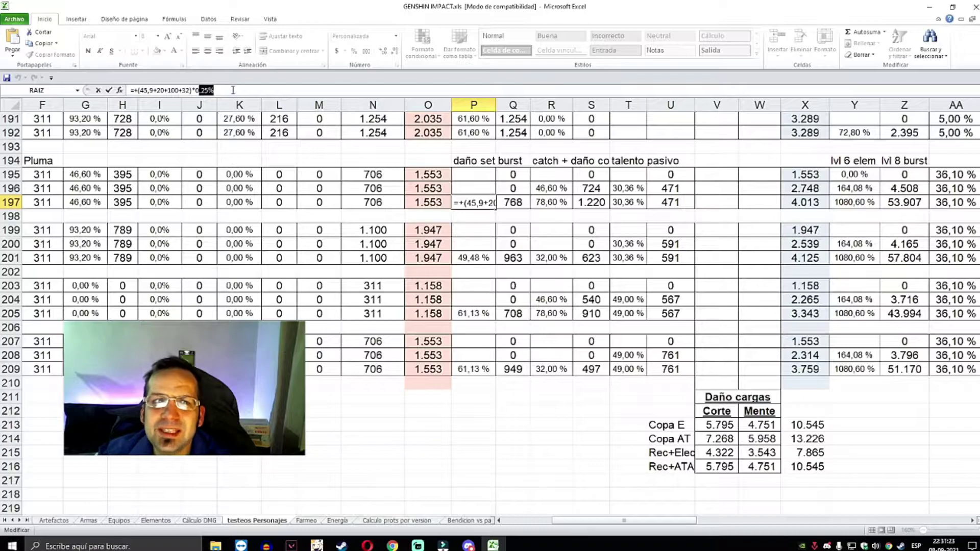
Review the terms of P197's set-burst formula without changing it, then move along row 197.
{"action": "key", "text": "Escape"}
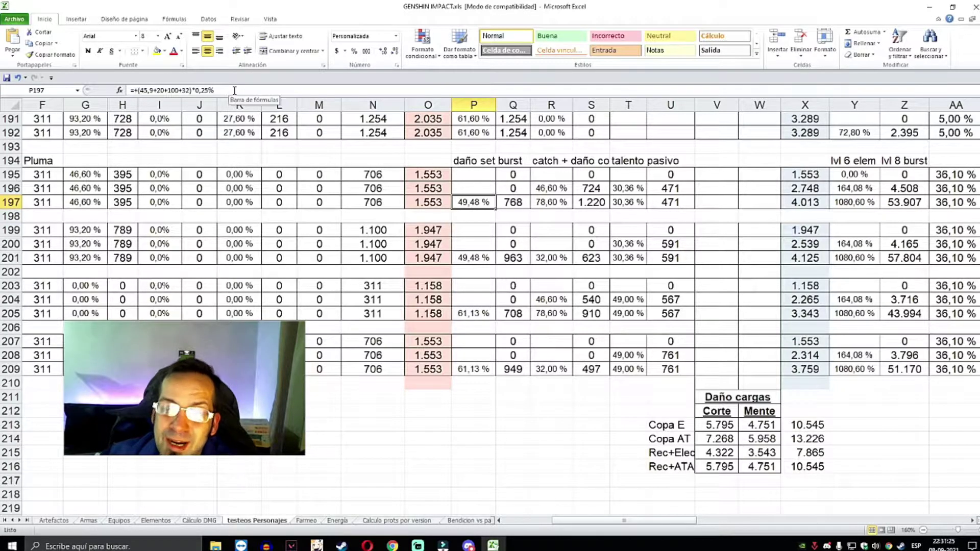
{"action": "left_click", "coordinate": [149, 90]}
{"action": "left_click_drag", "start_coordinate": [175, 90], "coordinate": [179, 90]}
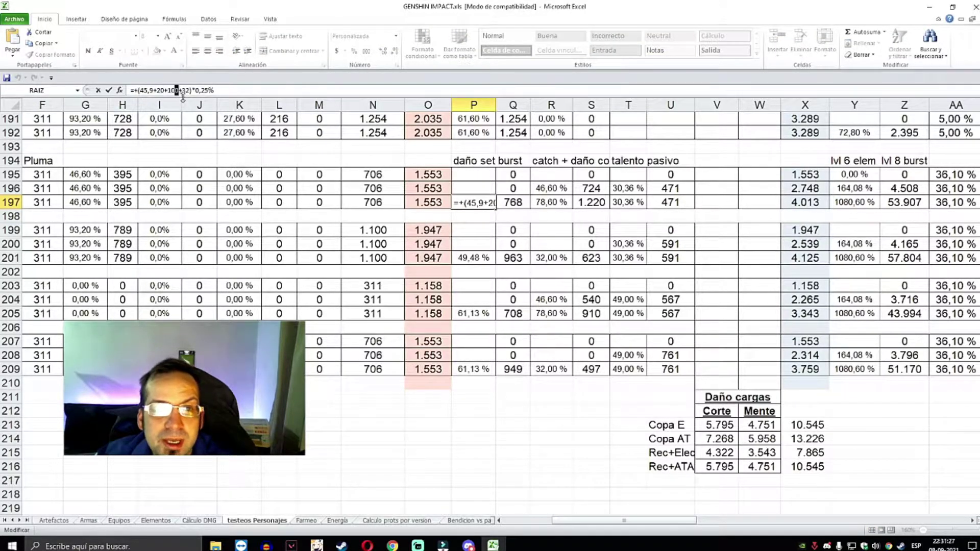
{"action": "key", "text": "Left"}
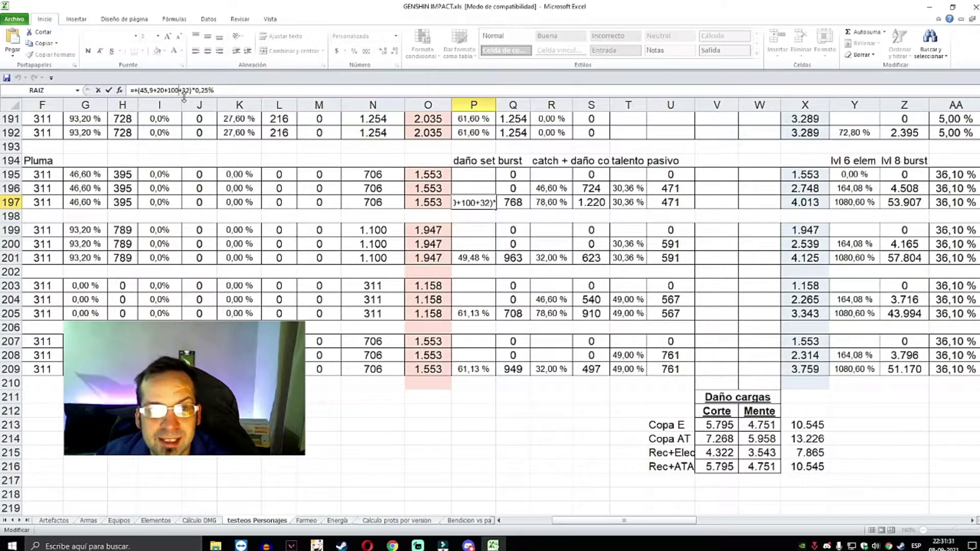
{"action": "key", "text": "Left"}
{"action": "key", "text": "Left"}
{"action": "key", "text": "Left"}
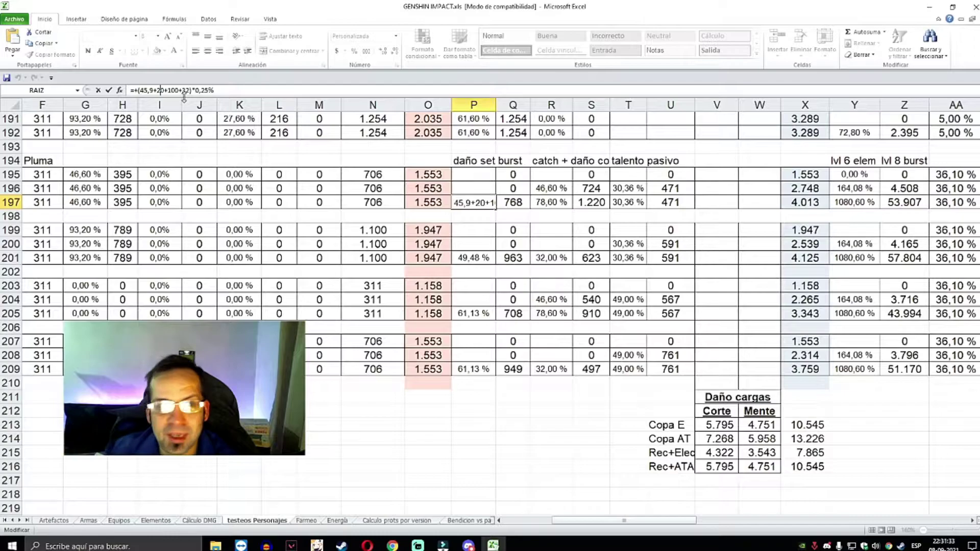
{"action": "key", "text": "Left"}
{"action": "key", "text": "Left"}
{"action": "key", "text": "Left"}
{"action": "key", "text": "Left"}
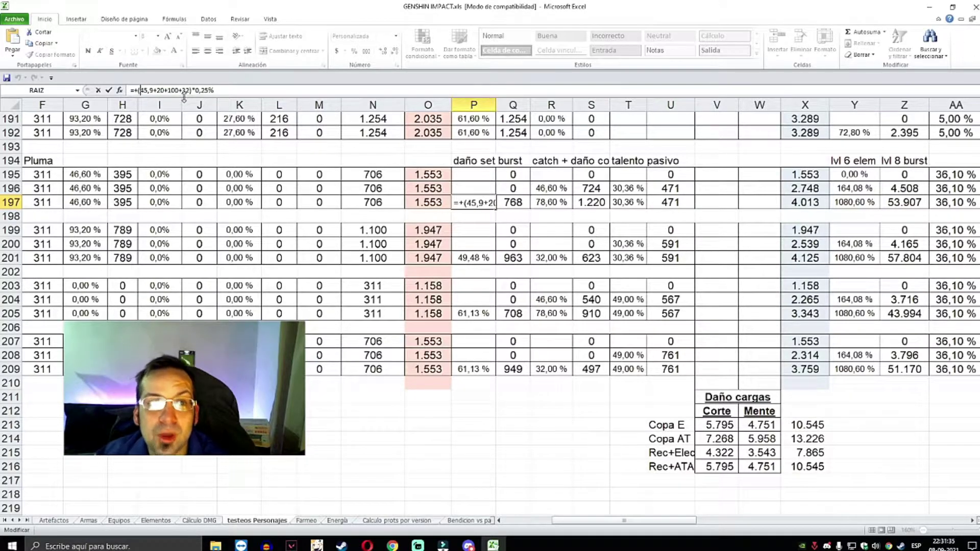
{"action": "key", "text": "Escape"}
{"action": "key", "text": "Left"}
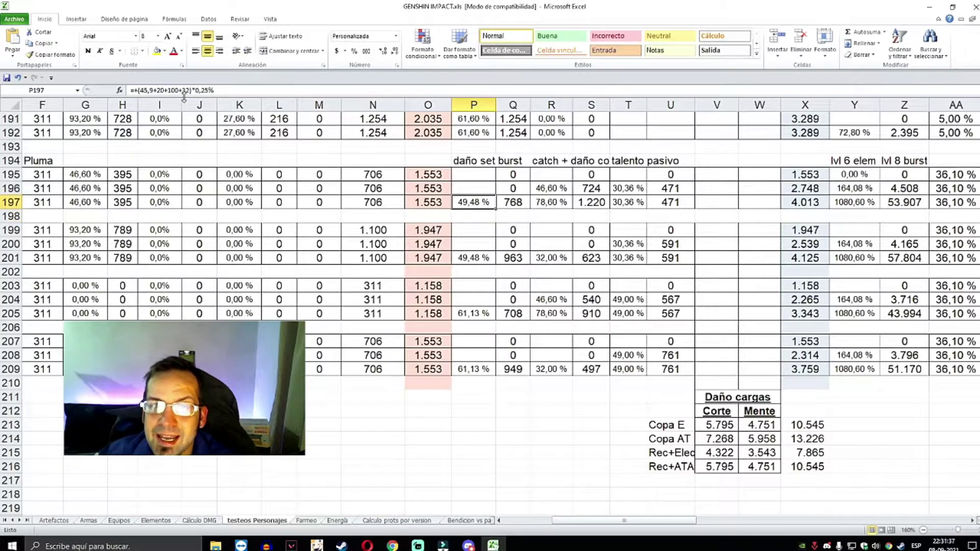
{"action": "key", "text": "Left"}
{"action": "key", "text": "Left"}
{"action": "key", "text": "Left"}
{"action": "key", "text": "Left"}
{"action": "key", "text": "Left"}
{"action": "key", "text": "Left"}
{"action": "key", "text": "Left"}
{"action": "key", "text": "Left"}
{"action": "key", "text": "Left"}
{"action": "key", "text": "Right"}
{"action": "key", "text": "Right"}
{"action": "key", "text": "Right"}
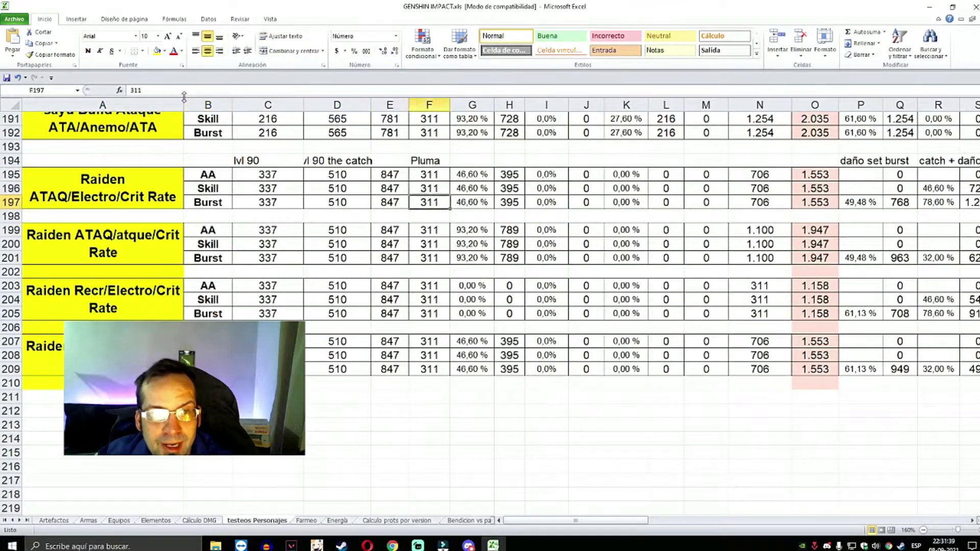
{"action": "key", "text": "Right"}
{"action": "key", "text": "Right"}
{"action": "key", "text": "Right"}
{"action": "key", "text": "Right"}
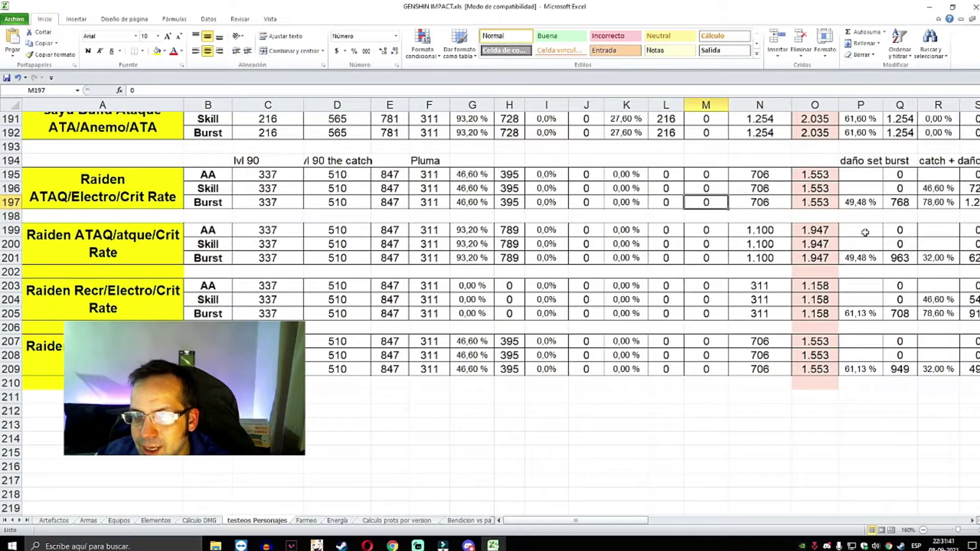
Compare the set-burst formulas in P197, P201 and P205 against the Raiden Recr/Electro/Crit Rate build label.
{"action": "left_click", "coordinate": [863, 204]}
{"action": "left_click", "coordinate": [868, 258]}
{"action": "left_click", "coordinate": [857, 313]}
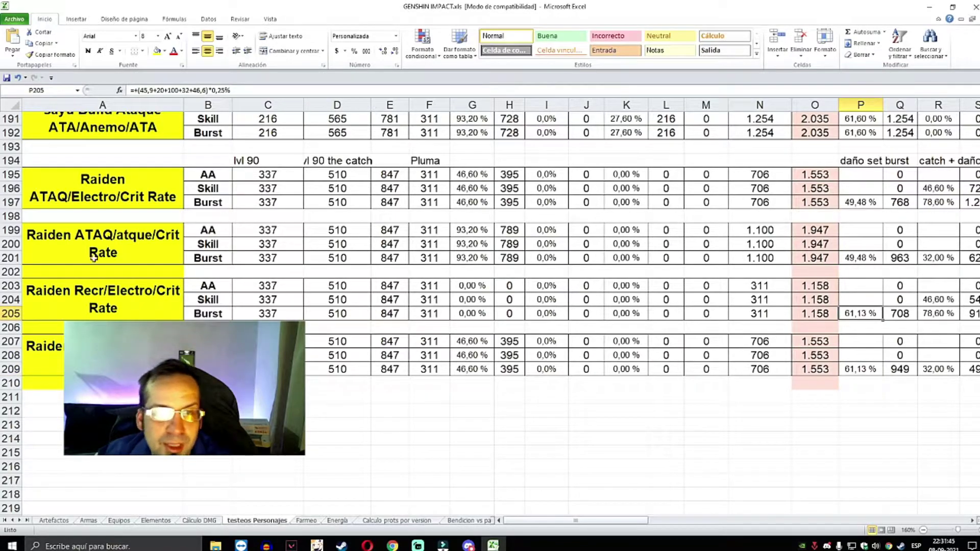
{"action": "left_click", "coordinate": [67, 305]}
{"action": "left_click_drag", "start_coordinate": [67, 312], "coordinate": [96, 301]}
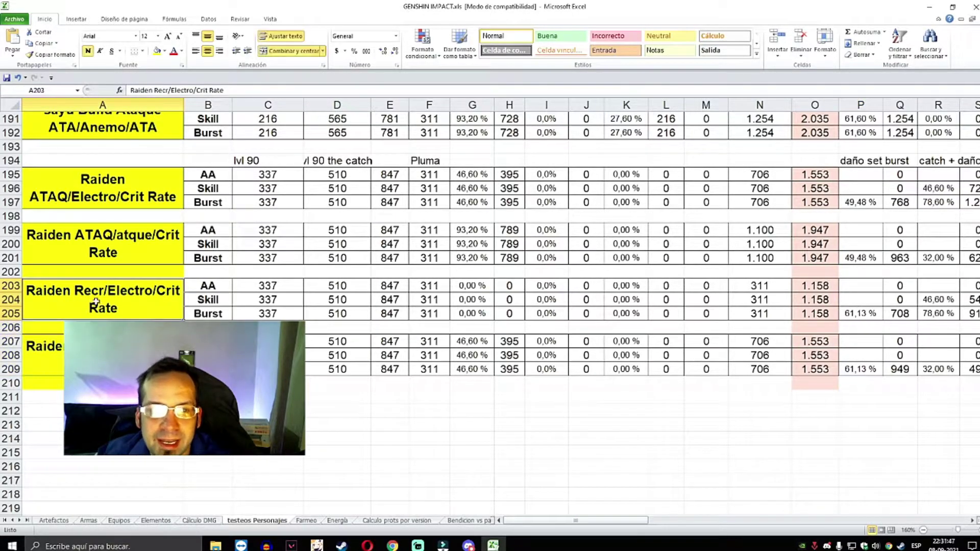
{"action": "left_click", "coordinate": [842, 314]}
Edit P205's formula so its last term is 51,8, giving 62,43 %.
{"action": "left_click", "coordinate": [203, 91]}
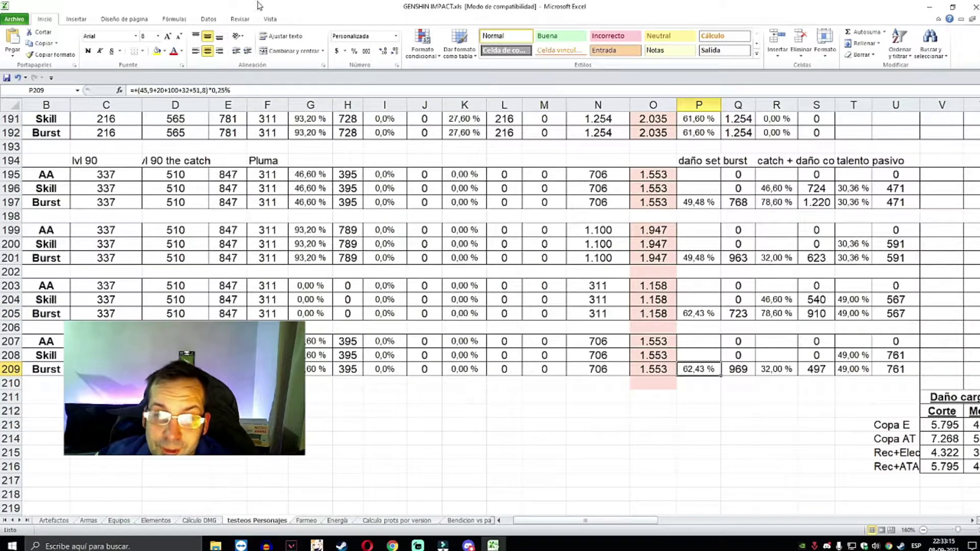
{"action": "left_click", "coordinate": [700, 313]}
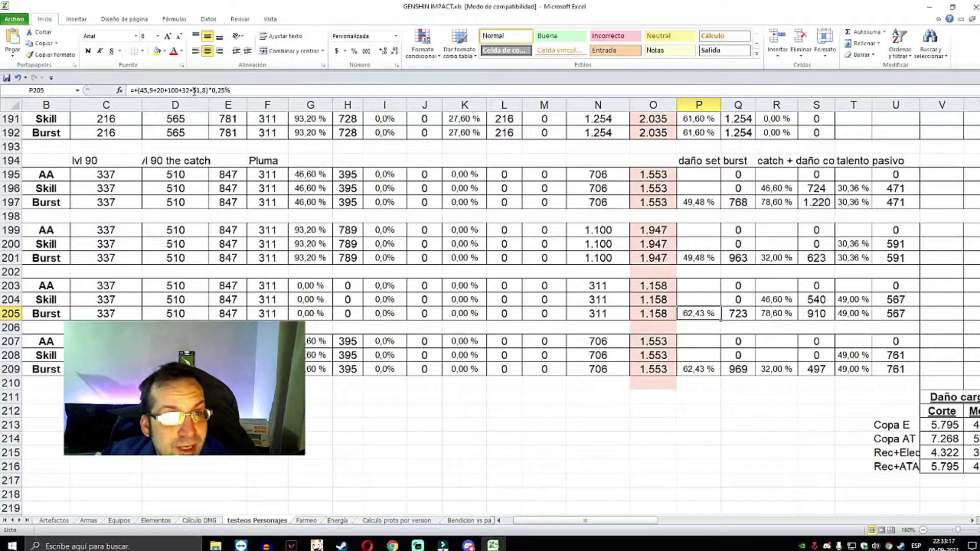
{"action": "double_click", "coordinate": [721, 313]}
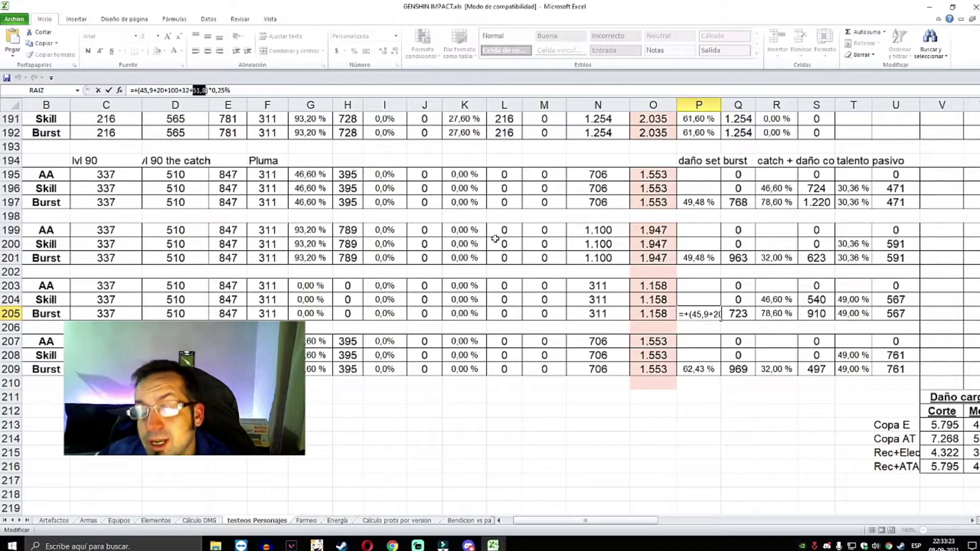
{"action": "key", "text": "Escape"}
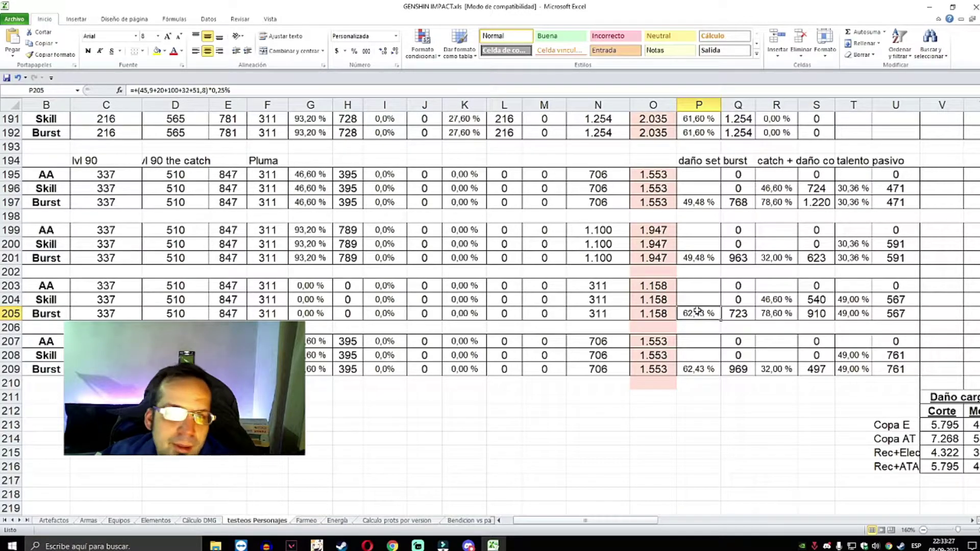
Select the cells P205 through P208 and the empty cells O210:O212.
{"action": "left_click_drag", "start_coordinate": [697, 314], "coordinate": [700, 370]}
{"action": "left_click", "coordinate": [703, 327]}
{"action": "left_click_drag", "start_coordinate": [698, 314], "coordinate": [699, 358]}
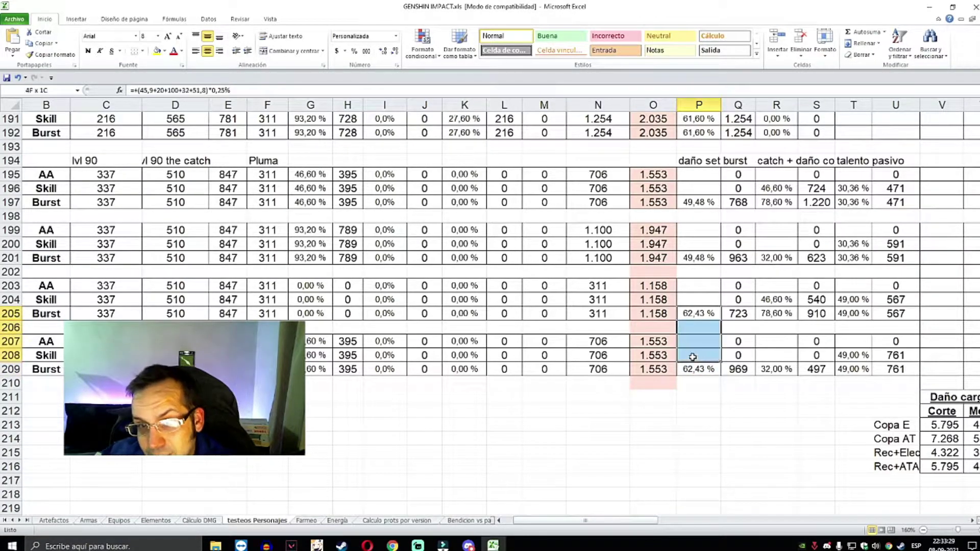
{"action": "left_click", "coordinate": [703, 324]}
{"action": "left_click_drag", "start_coordinate": [702, 312], "coordinate": [697, 363]}
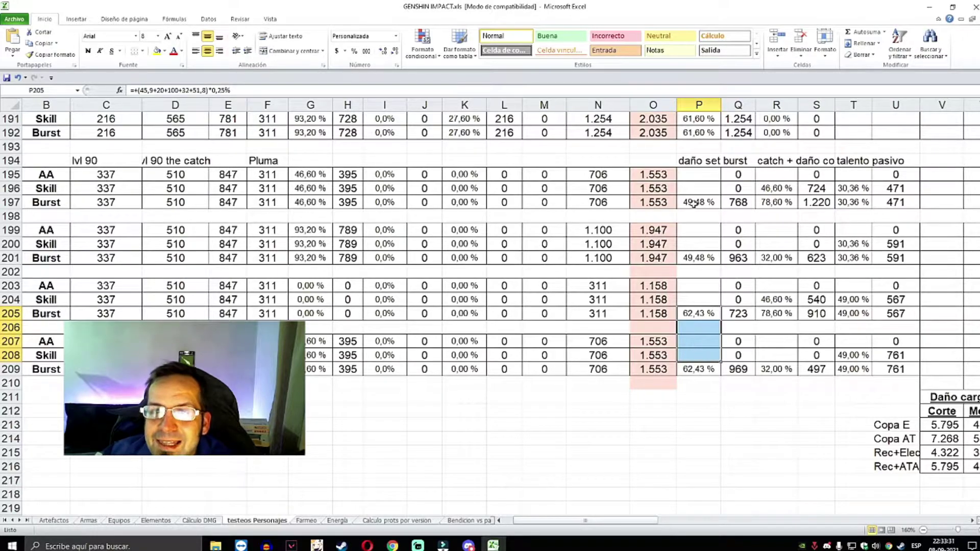
{"action": "left_click_drag", "start_coordinate": [694, 203], "coordinate": [700, 370]}
{"action": "left_click_drag", "start_coordinate": [653, 411], "coordinate": [549, 388]}
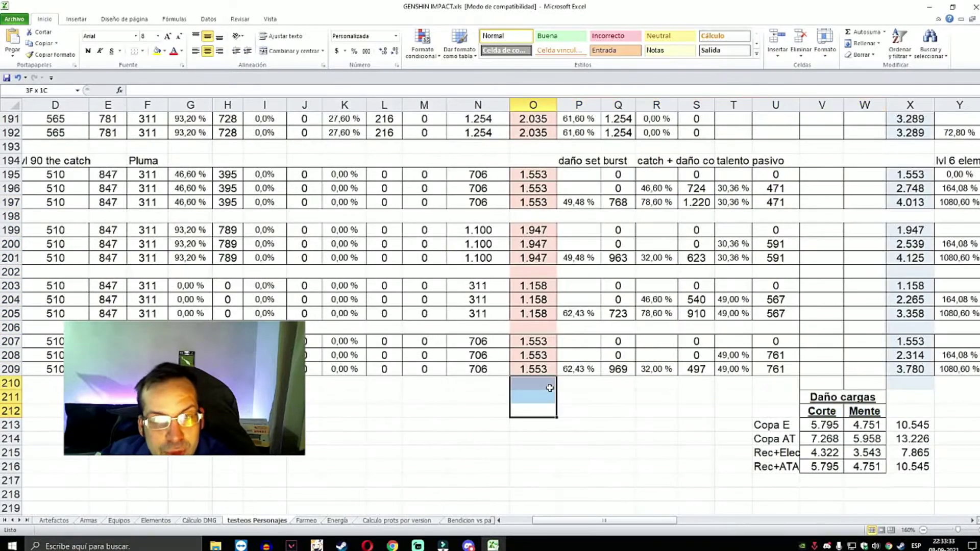
{"action": "left_click", "coordinate": [579, 314]}
{"action": "left_click", "coordinate": [657, 313]}
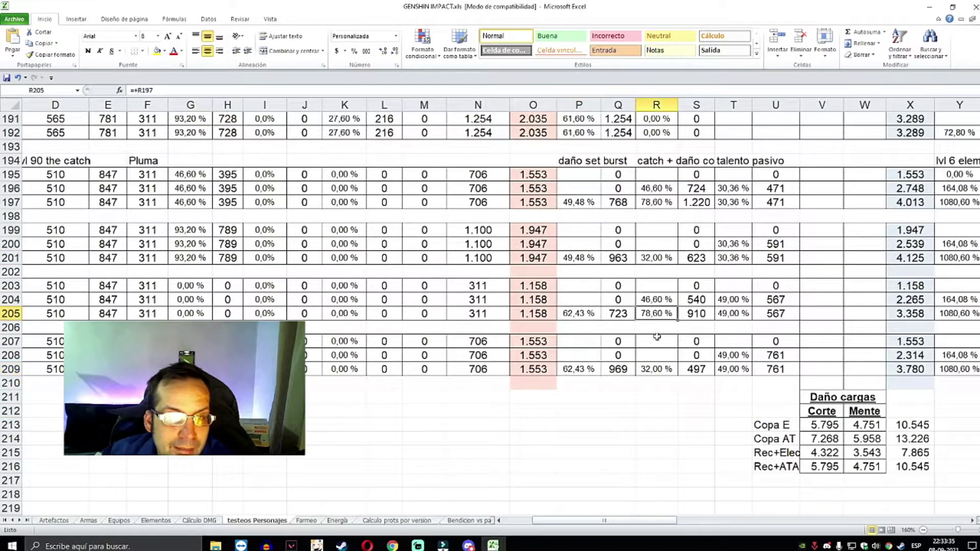
{"action": "left_click", "coordinate": [657, 369]}
{"action": "left_click", "coordinate": [618, 369]}
{"action": "left_click", "coordinate": [657, 286]}
{"action": "left_click", "coordinate": [657, 230]}
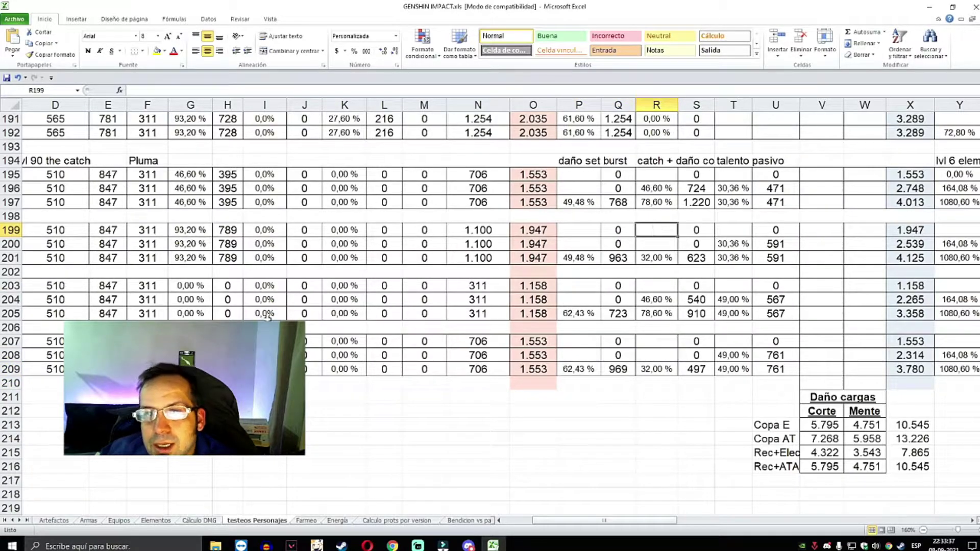
{"action": "left_click", "coordinate": [269, 314]}
{"action": "scroll", "coordinate": [269, 316], "scroll_direction": "left", "scroll_amount": 3}
{"action": "mouse_move", "coordinate": [87, 281]}
{"action": "left_mouse_down"}
{"action": "mouse_move", "coordinate": [953, 307]}
{"action": "mouse_move", "coordinate": [817, 367]}
{"action": "left_mouse_up"}
{"action": "left_click", "coordinate": [786, 286]}
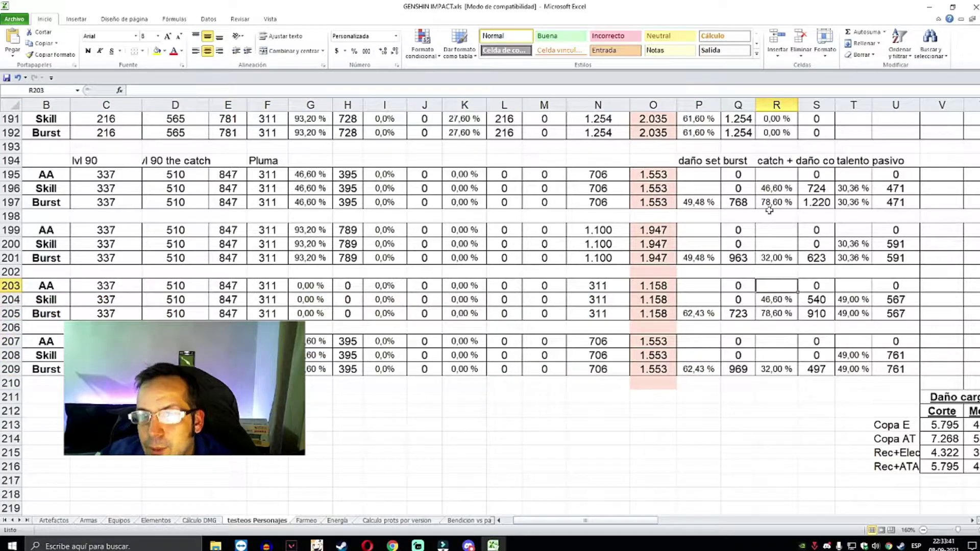
{"action": "left_click", "coordinate": [777, 189]}
{"action": "left_click", "coordinate": [776, 160]}
{"action": "left_click", "coordinate": [773, 186]}
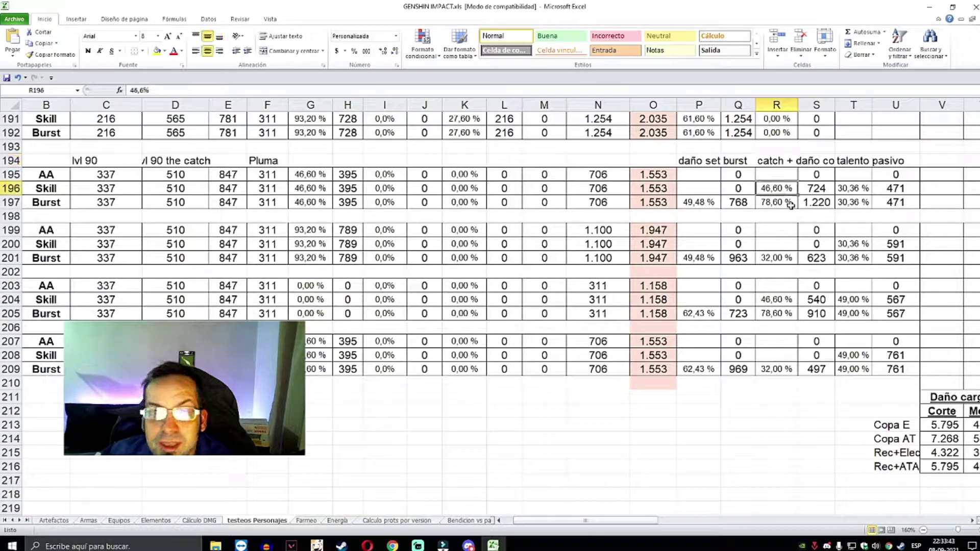
{"action": "left_click", "coordinate": [772, 163]}
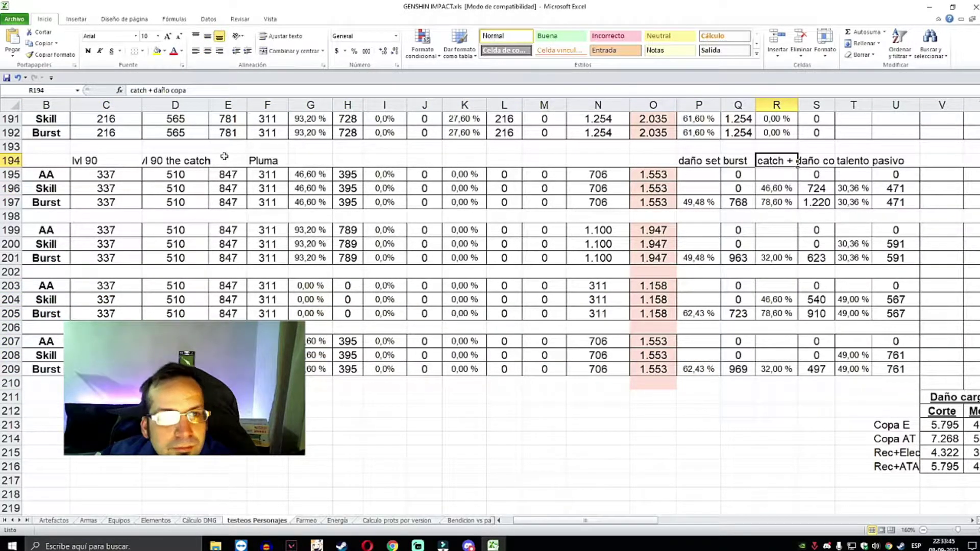
{"action": "left_click", "coordinate": [774, 188]}
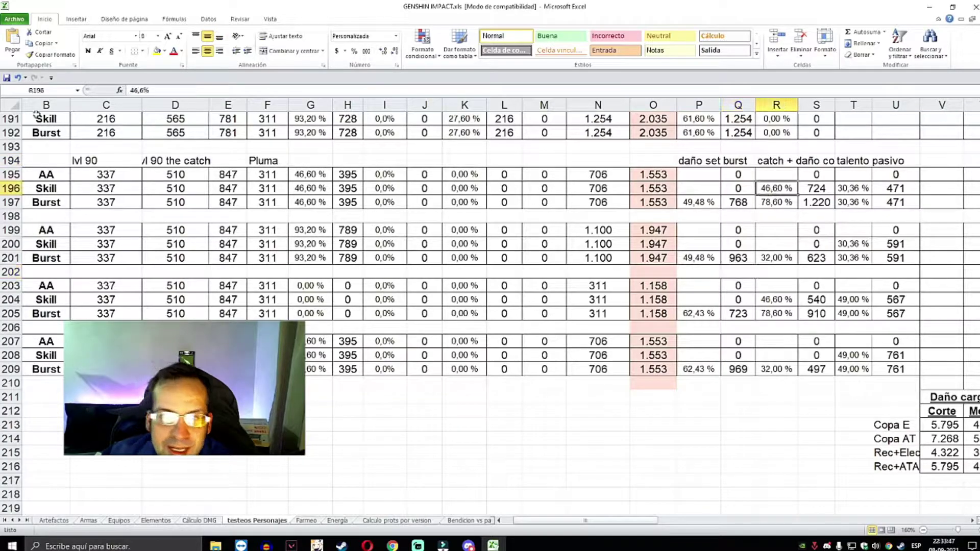
{"action": "left_click", "coordinate": [191, 92]}
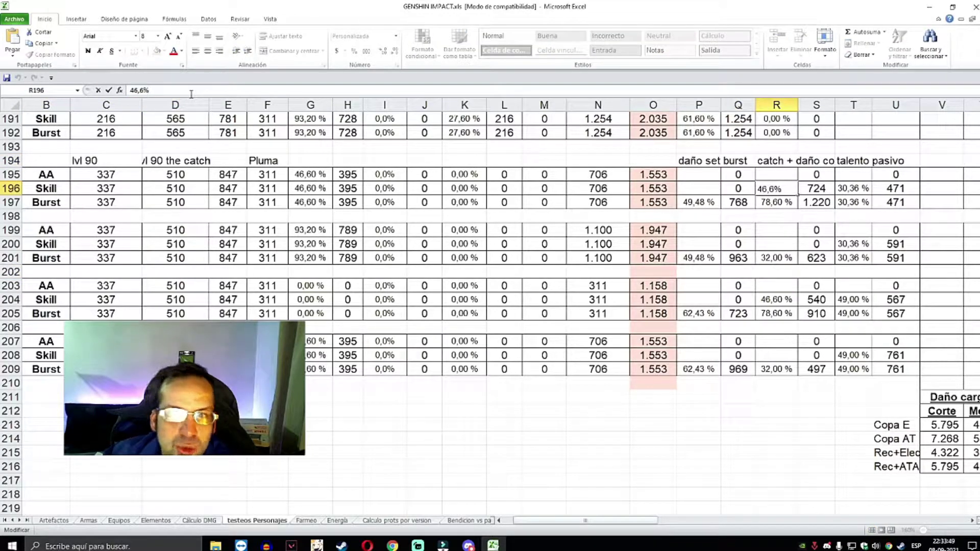
{"action": "key", "text": "Escape"}
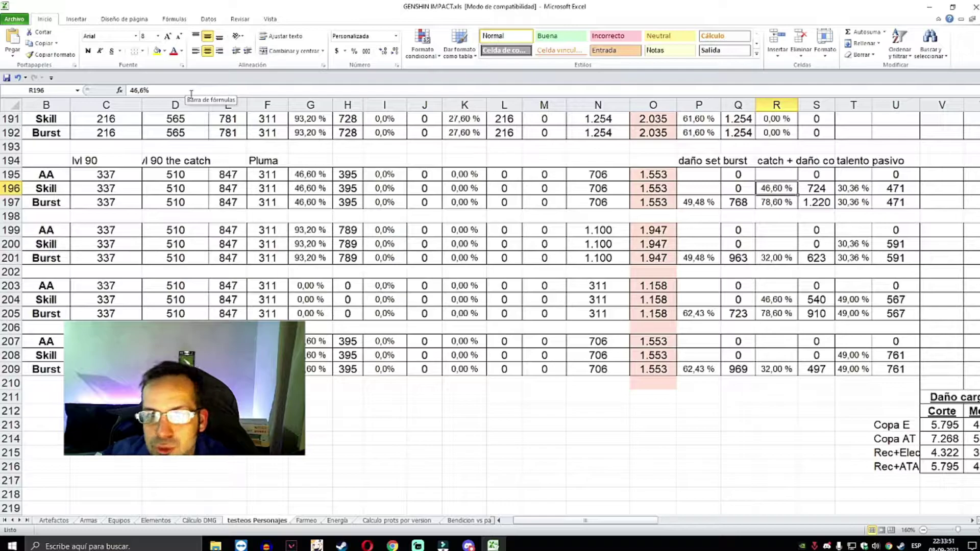
{"action": "key", "text": "Left"}
{"action": "key", "text": "Left"}
{"action": "key", "text": "Right"}
{"action": "key", "text": "Right"}
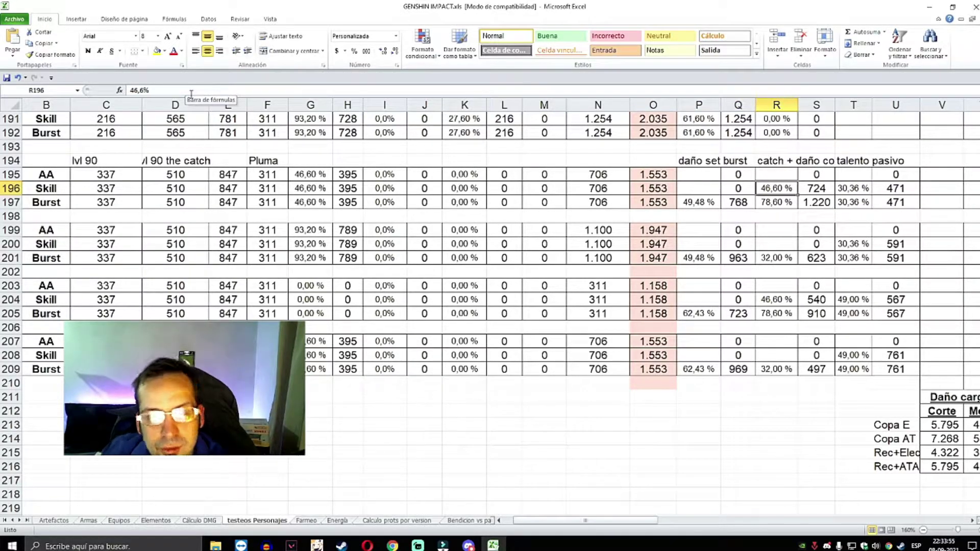
{"action": "key", "text": "Down"}
{"action": "key", "text": "Down"}
{"action": "key", "text": "Down"}
{"action": "key", "text": "Down"}
{"action": "key", "text": "Down"}
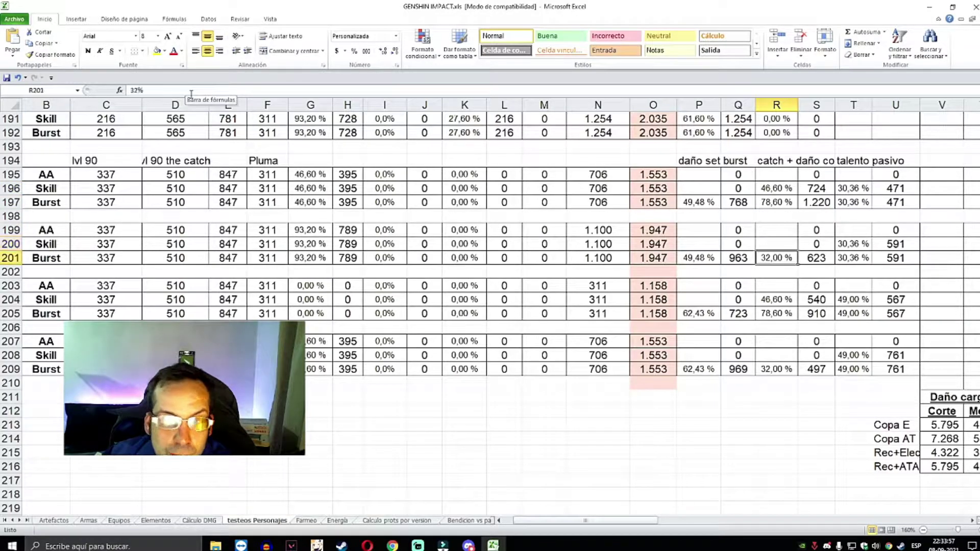
{"action": "key", "text": "Down"}
{"action": "key", "text": "Down"}
{"action": "key", "text": "Up"}
{"action": "key", "text": "Up"}
{"action": "key", "text": "Up"}
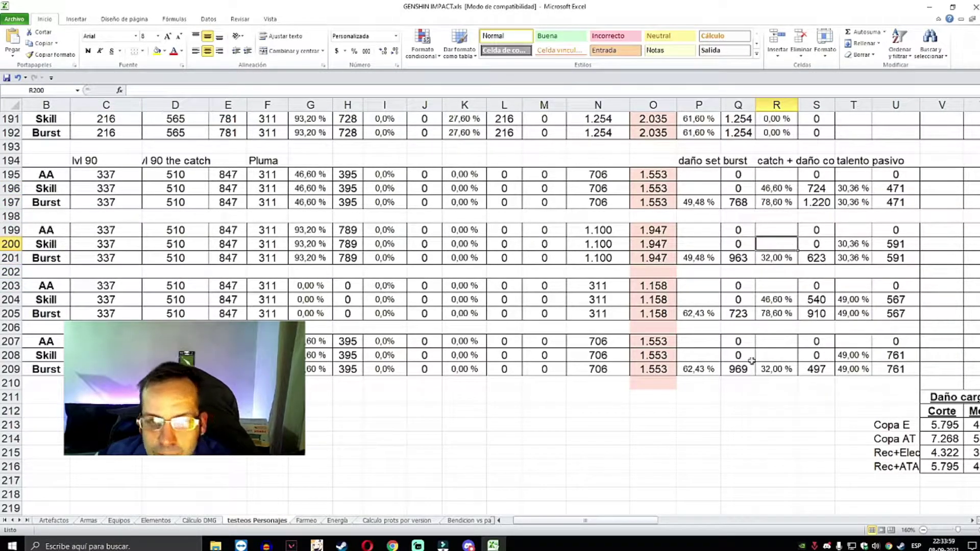
{"action": "left_click", "coordinate": [786, 360], "text": "ctrl"}
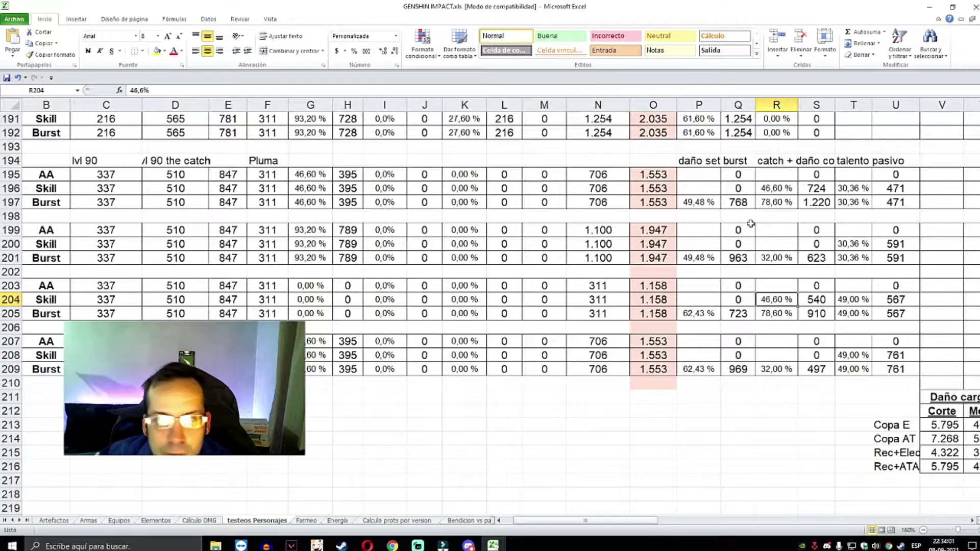
{"action": "left_click", "coordinate": [774, 202]}
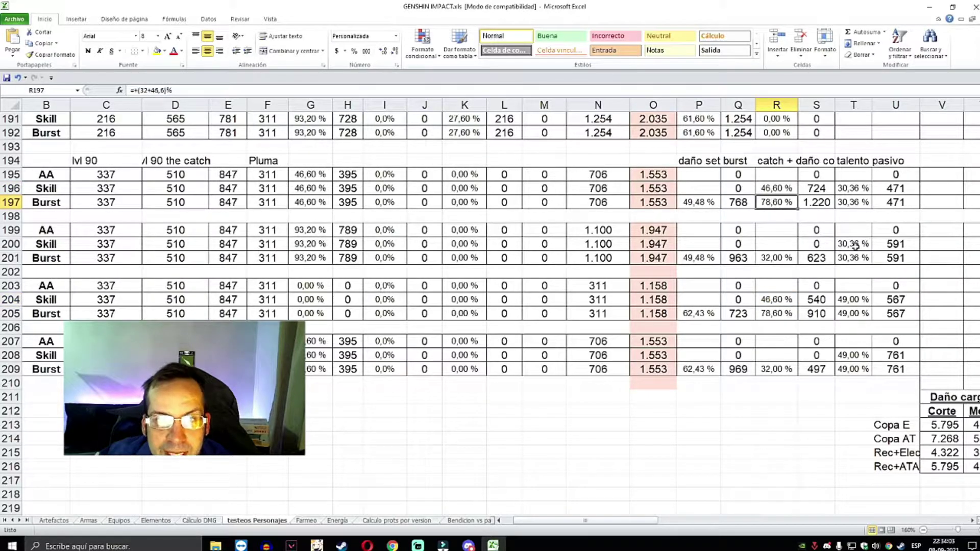
{"action": "left_click", "coordinate": [159, 91]}
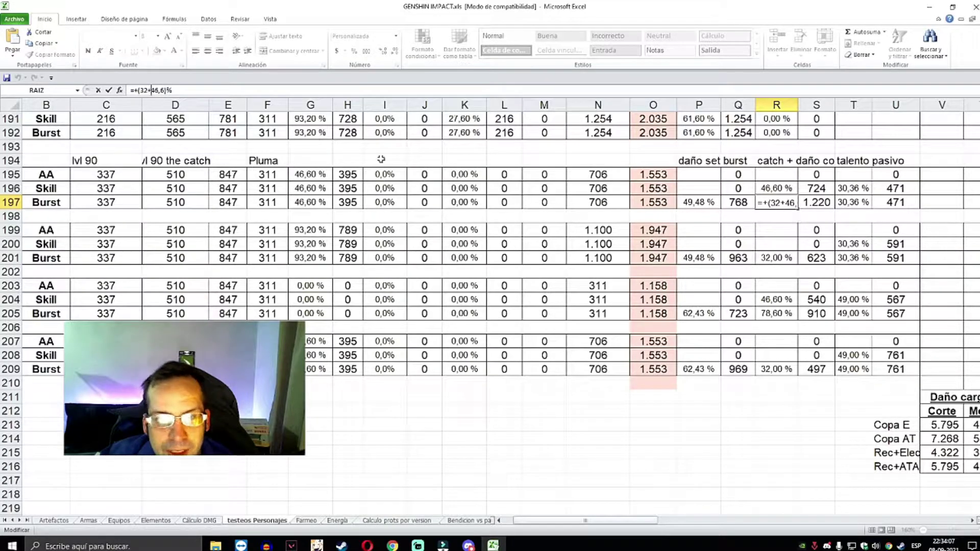
{"action": "double_click", "coordinate": [144, 91]}
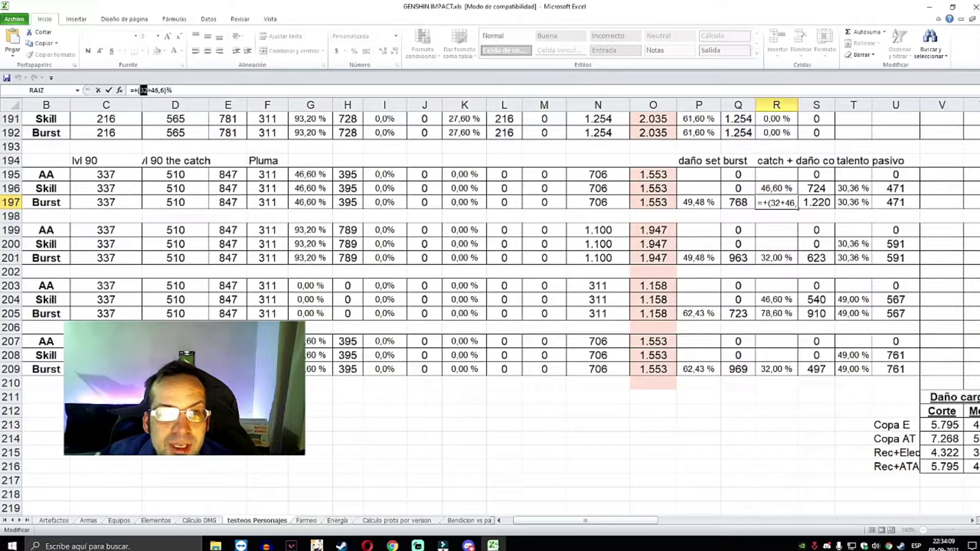
{"action": "key", "text": "ctrl+Return"}
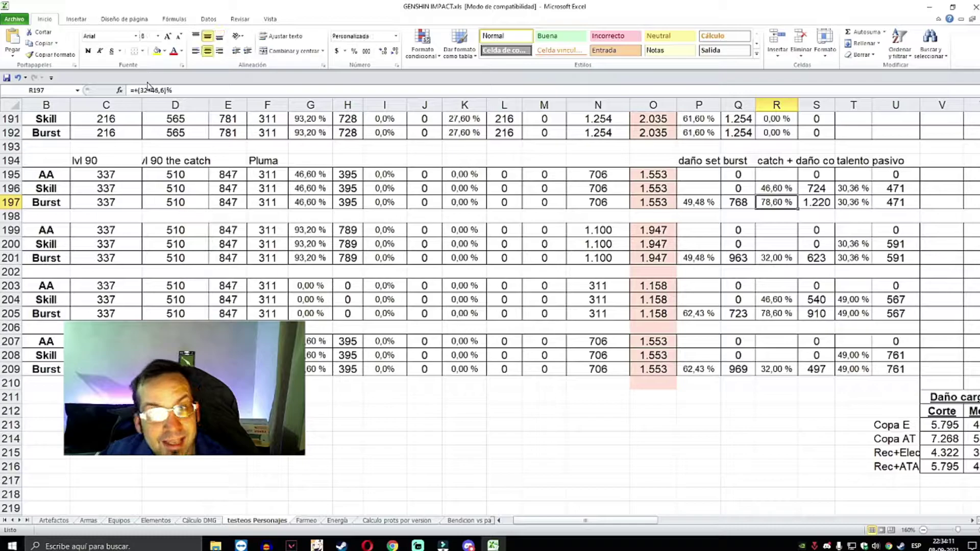
{"action": "key", "text": "Up"}
{"action": "key", "text": "Up"}
{"action": "key", "text": "Up"}
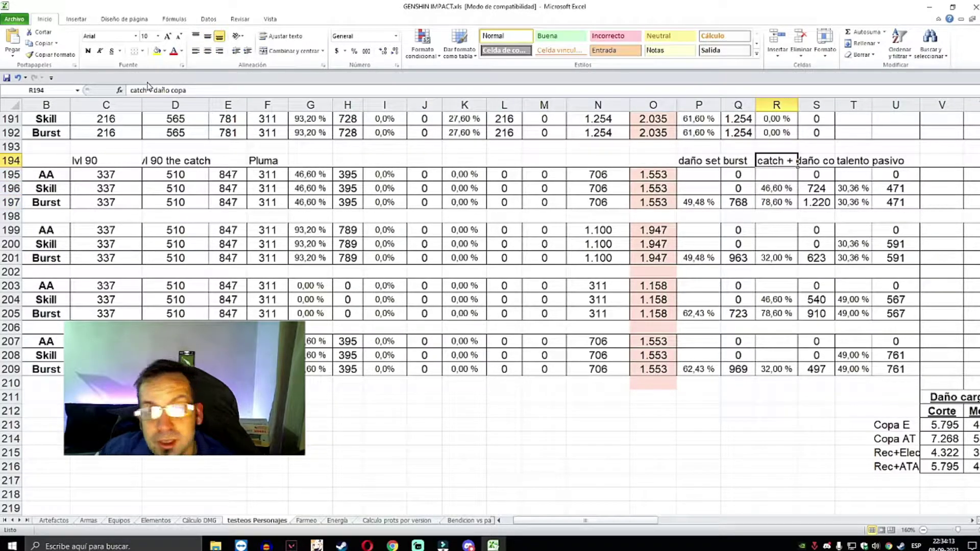
{"action": "key", "text": "Down"}
{"action": "key", "text": "Down"}
{"action": "key", "text": "Down"}
{"action": "key", "text": "Up"}
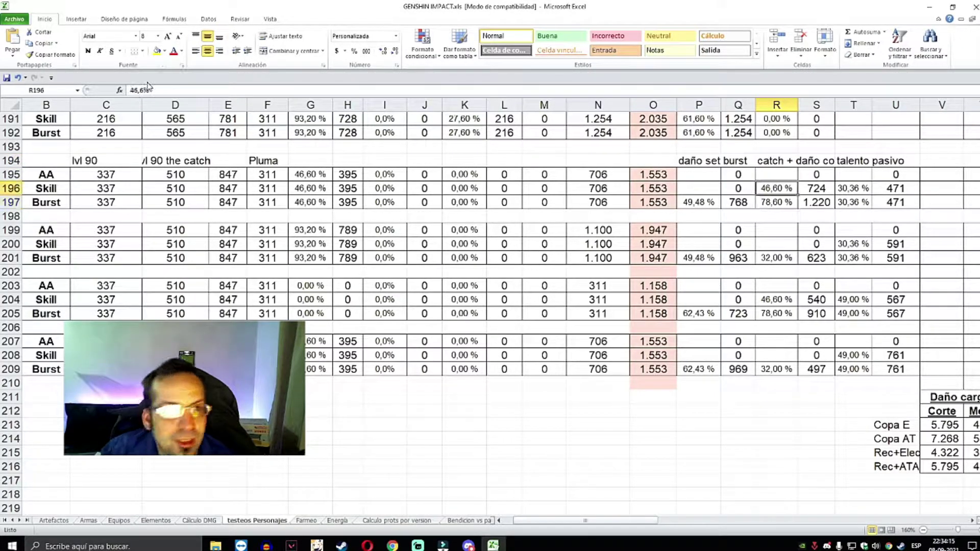
{"action": "key", "text": "Down"}
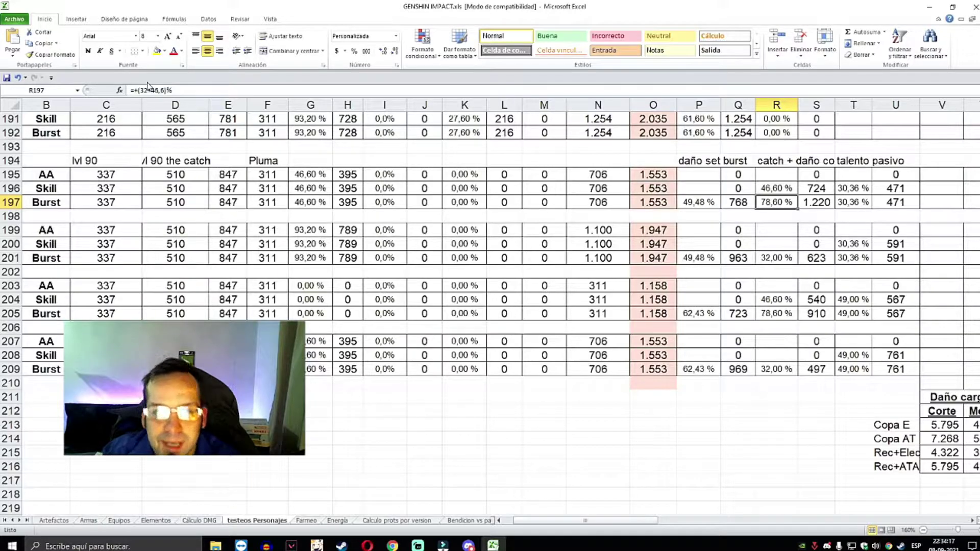
{"action": "left_click", "coordinate": [780, 314], "text": "ctrl"}
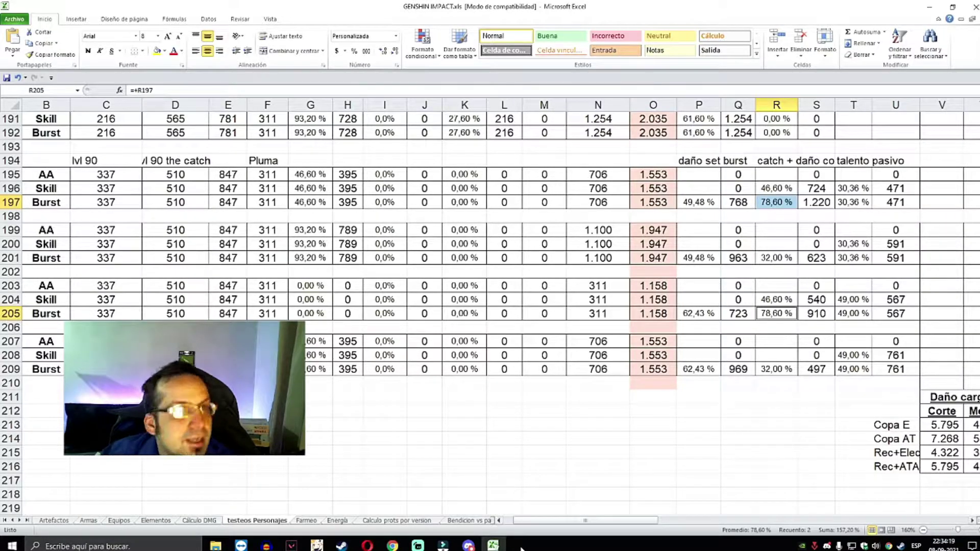
{"action": "left_click", "coordinate": [776, 370]}
{"action": "left_click", "coordinate": [774, 313], "text": "ctrl"}
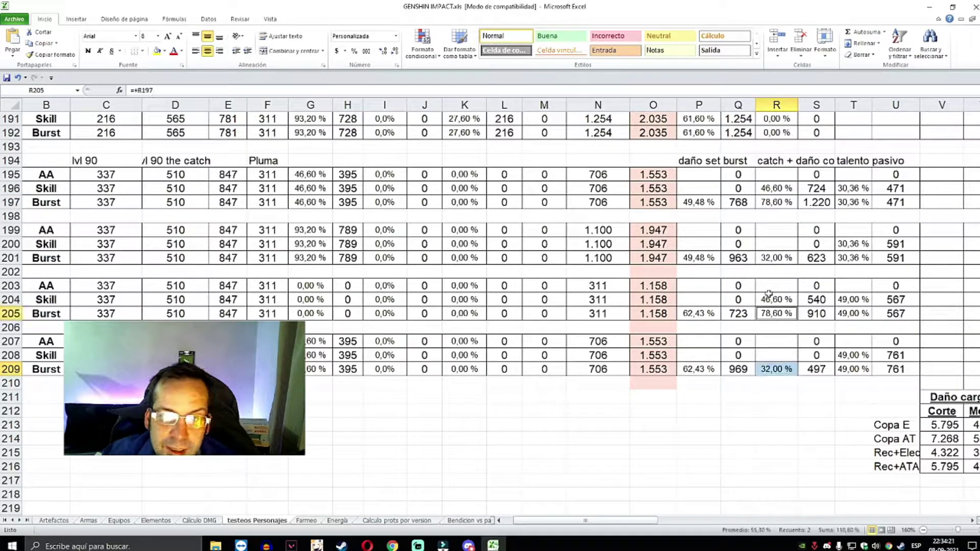
{"action": "left_click", "coordinate": [768, 260]}
{"action": "left_click", "coordinate": [776, 368], "text": "ctrl"}
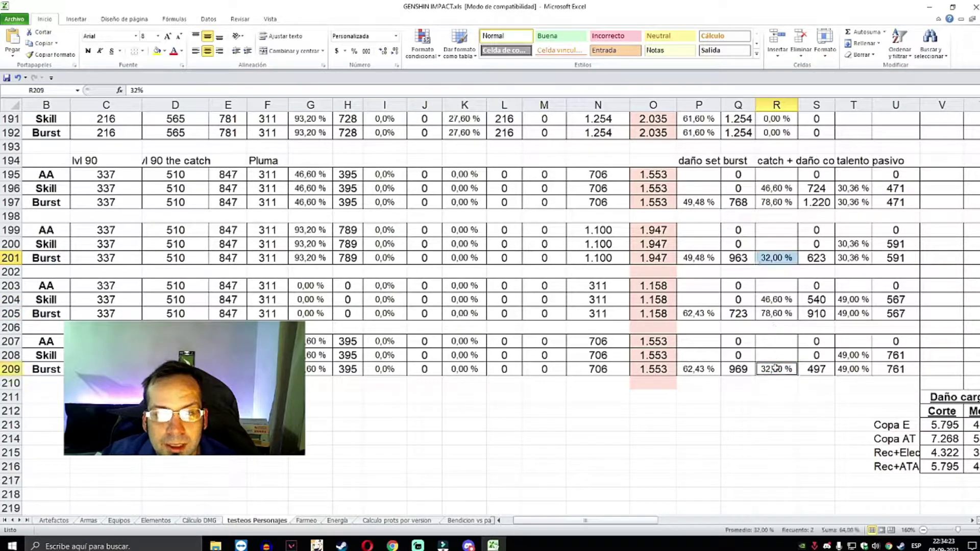
{"action": "left_click", "coordinate": [774, 315]}
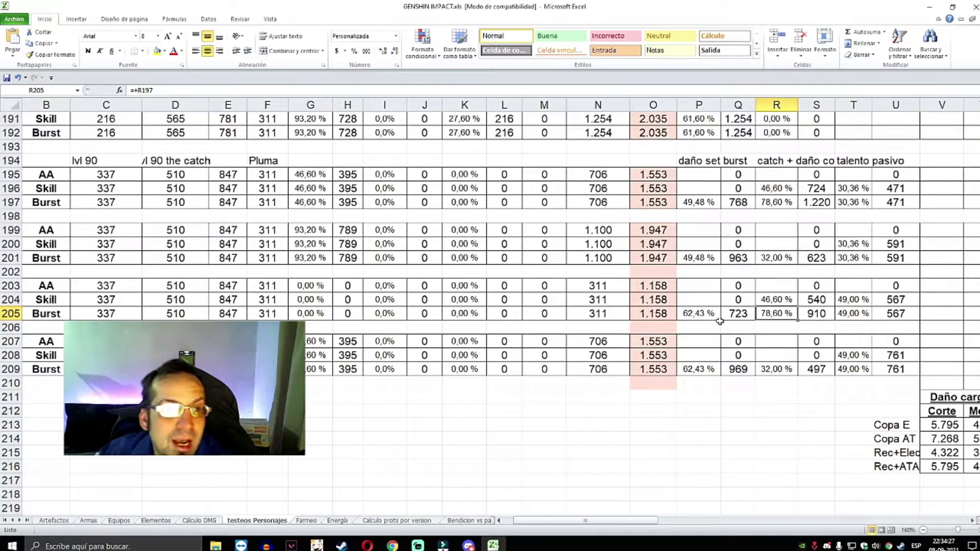
{"action": "scroll", "coordinate": [677, 451], "scroll_direction": "right", "scroll_amount": 3}
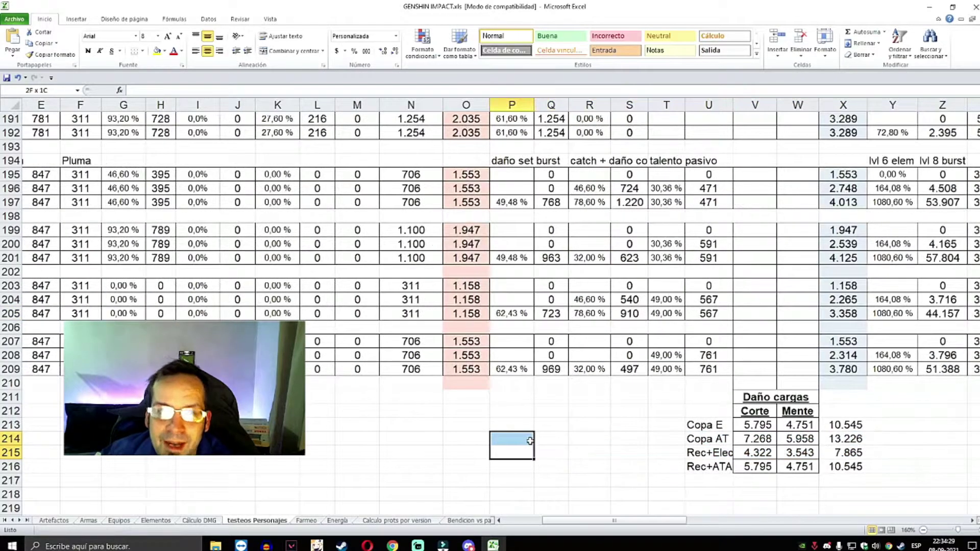
Inspect and revise the talento pasivo formula in T196.
{"action": "left_click", "coordinate": [625, 438]}
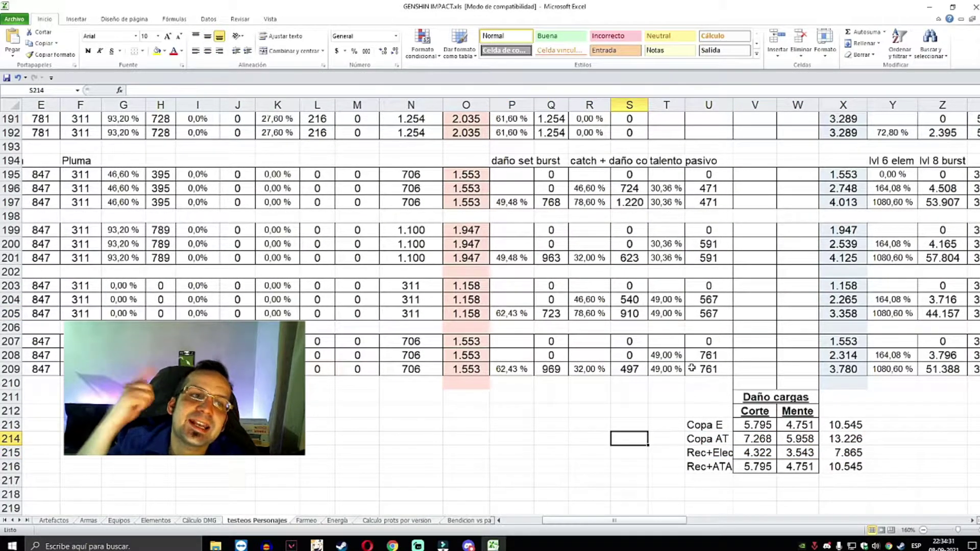
{"action": "left_click", "coordinate": [667, 189]}
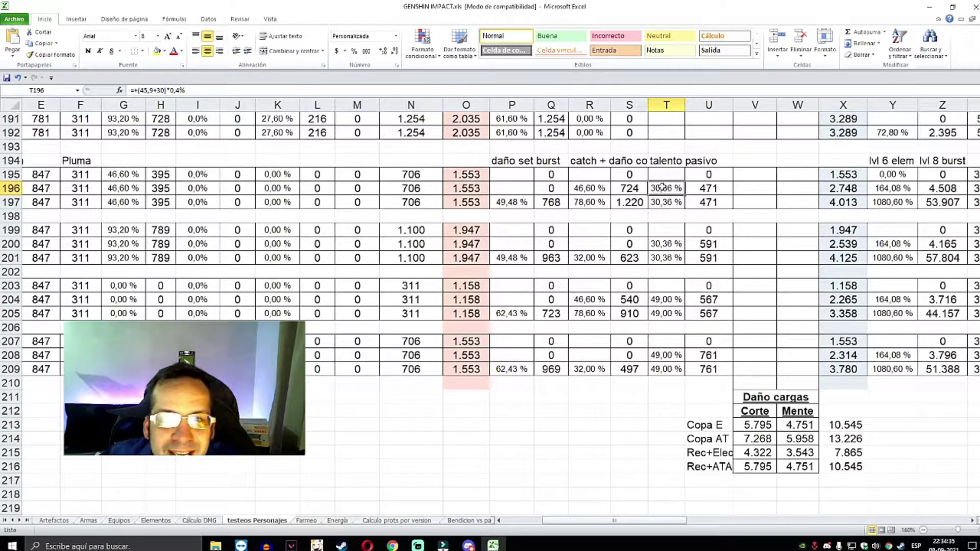
{"action": "left_click", "coordinate": [238, 91]}
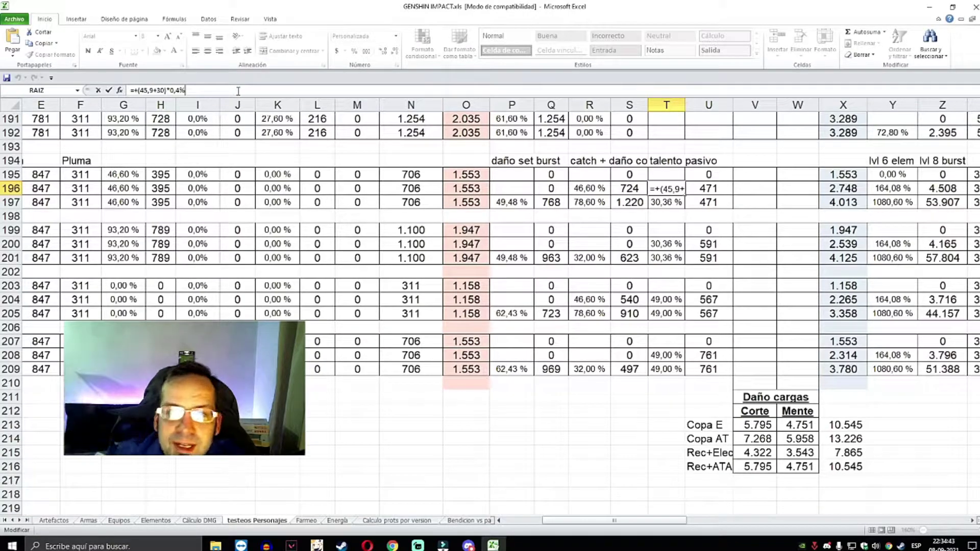
{"action": "key", "text": "Escape"}
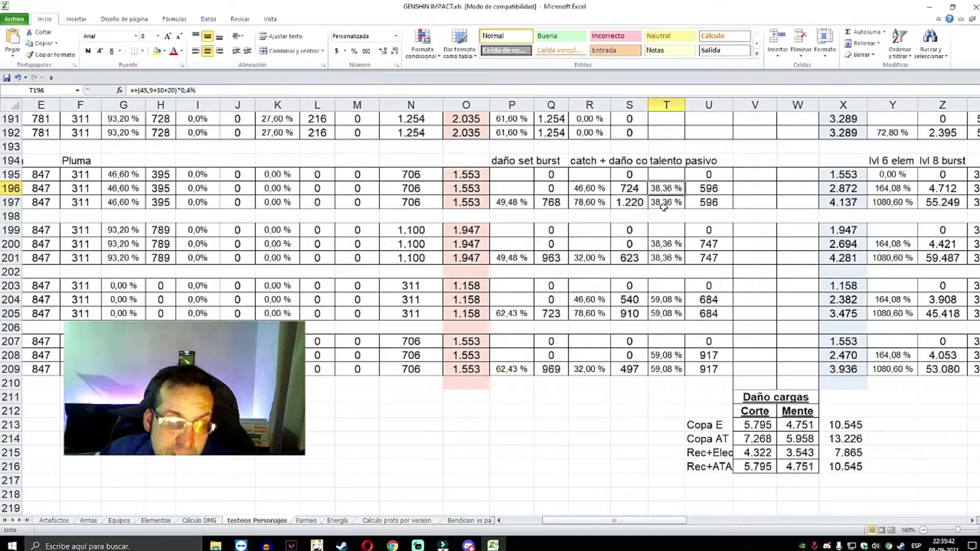
Check how T201 and the U200/U201 damage results reflect the new passive value.
{"action": "left_click", "coordinate": [667, 259]}
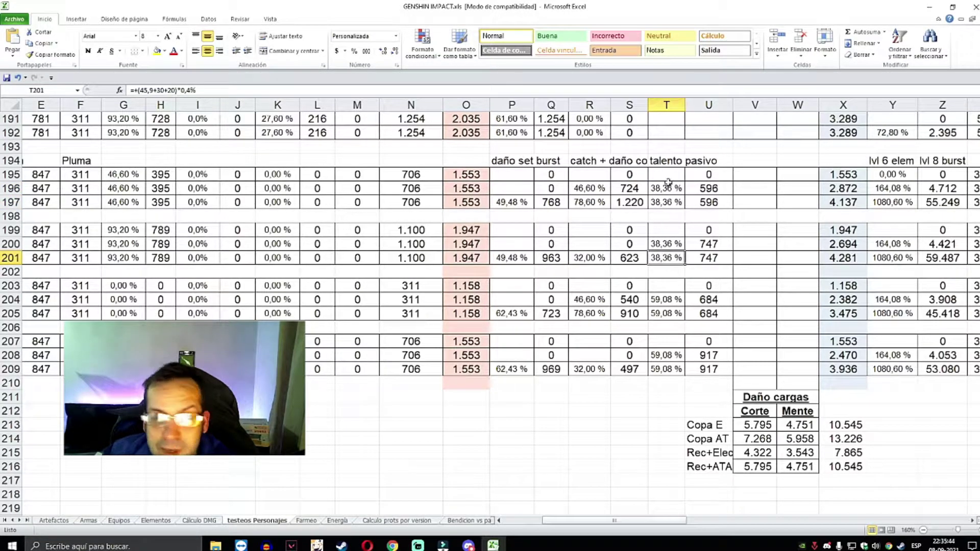
{"action": "left_click_drag", "start_coordinate": [663, 187], "coordinate": [813, 356]}
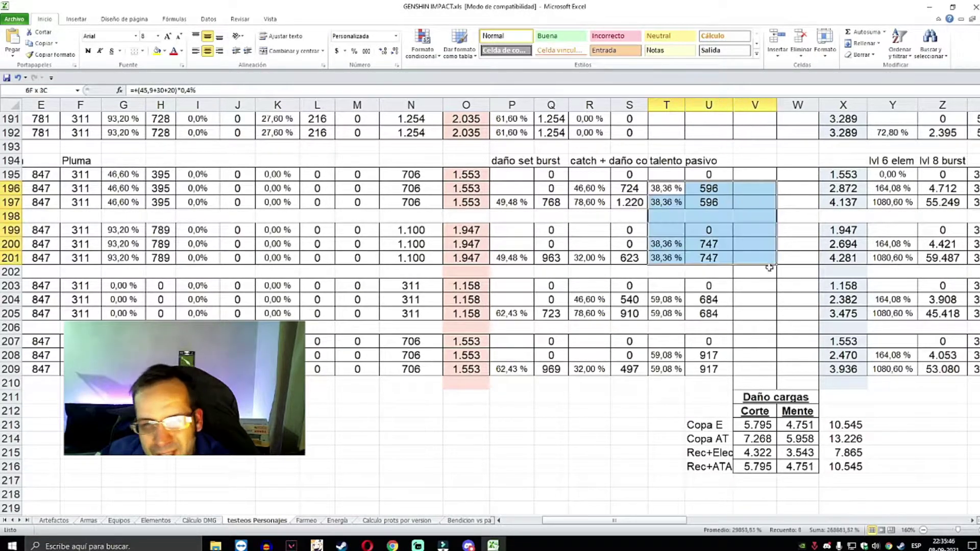
{"action": "left_click", "coordinate": [712, 256]}
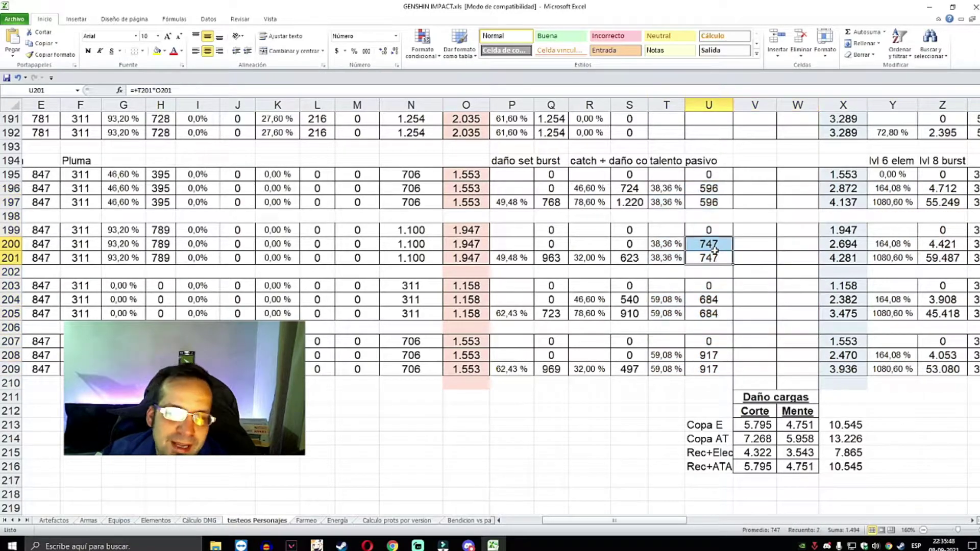
{"action": "left_click_drag", "start_coordinate": [668, 188], "coordinate": [756, 367]}
{"action": "left_click", "coordinate": [691, 266]}
Rework and confirm the T196 passive formula, giving 38,36 %.
{"action": "left_click", "coordinate": [666, 189]}
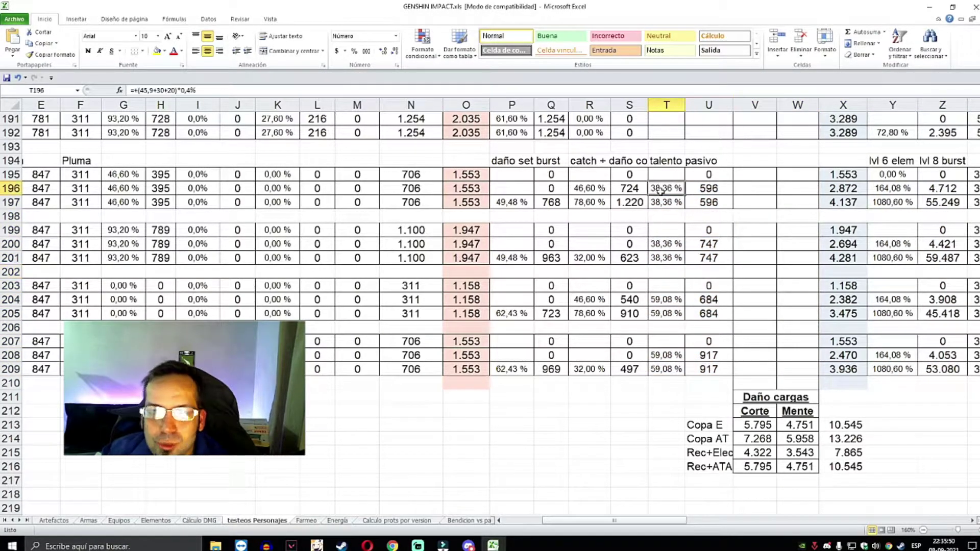
{"action": "left_click", "coordinate": [164, 90]}
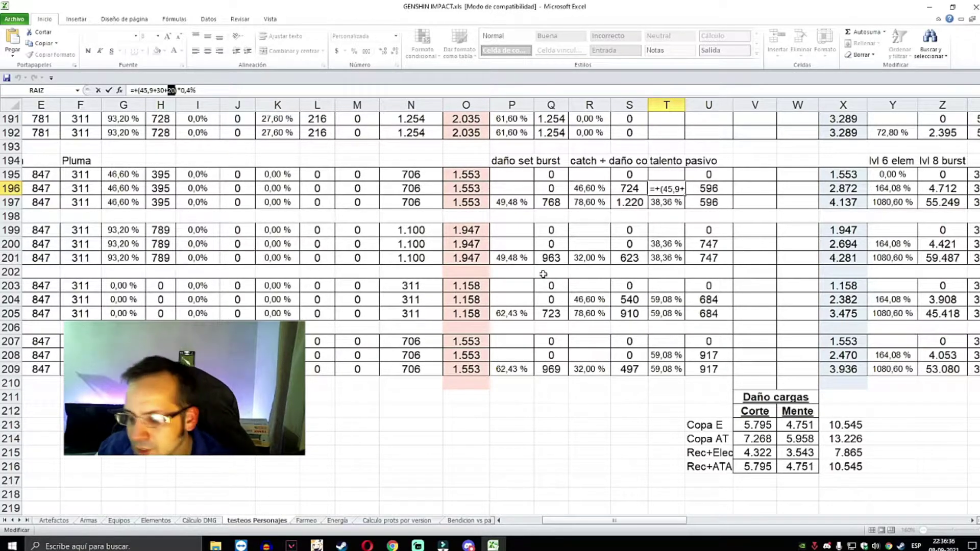
{"action": "key", "text": "Right"}
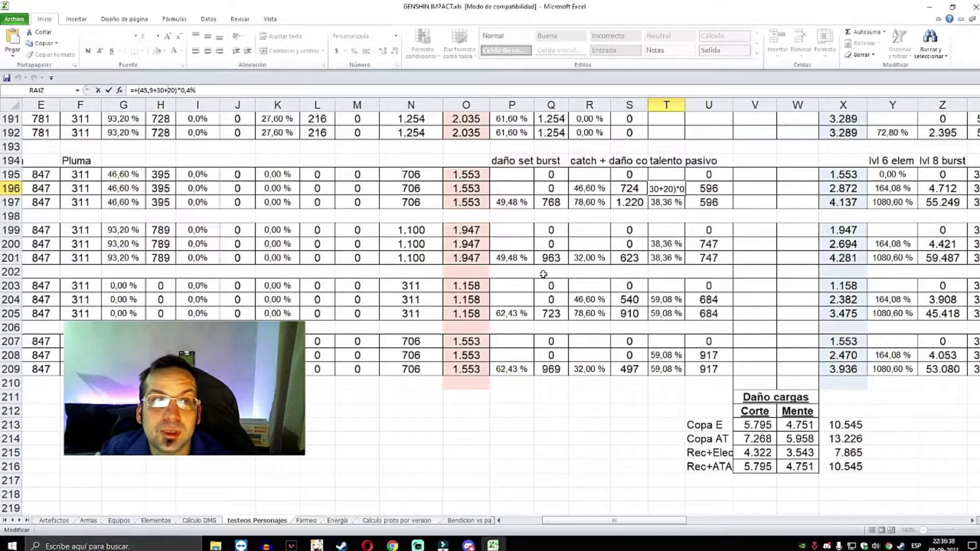
{"action": "key", "text": "Return"}
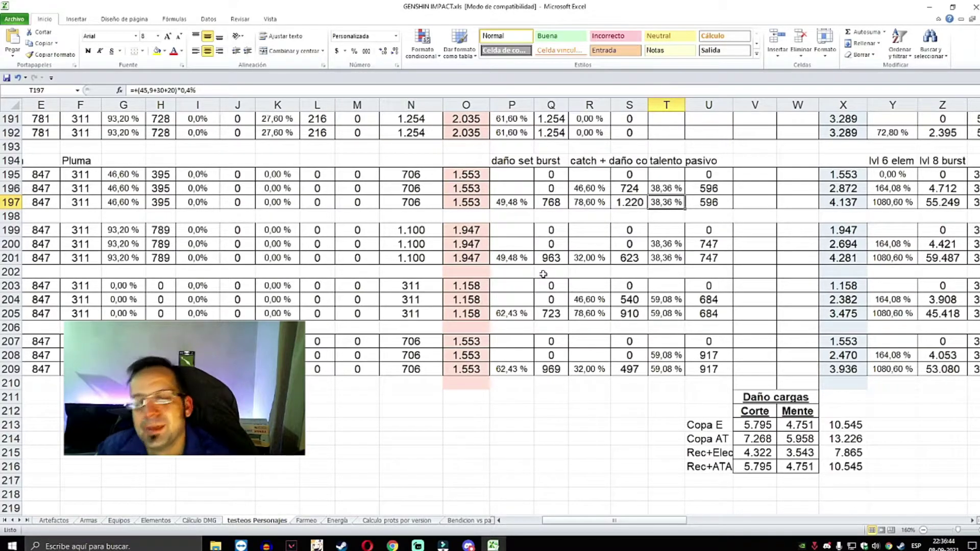
Step down through column T from T196 to T204 to check the passive values.
{"action": "key", "text": "Up"}
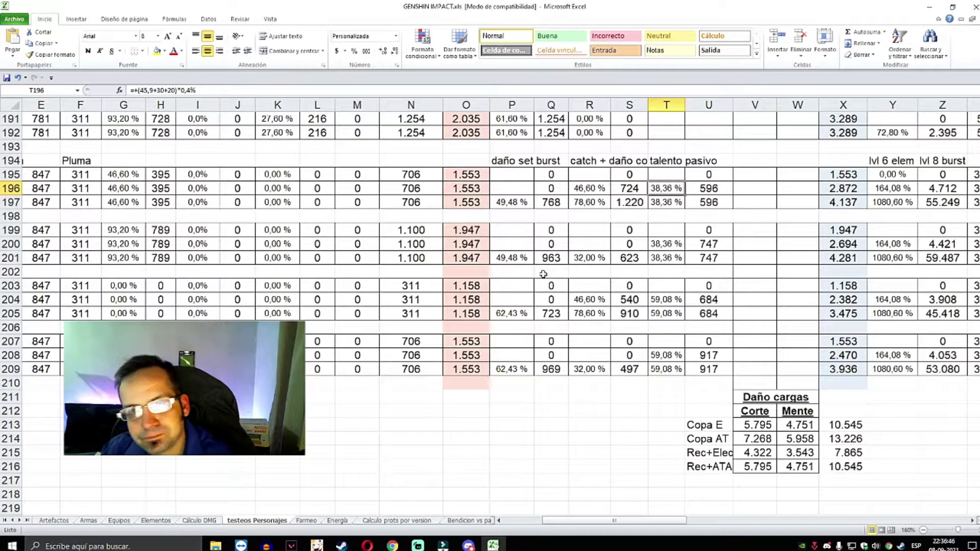
{"action": "key", "text": "Down"}
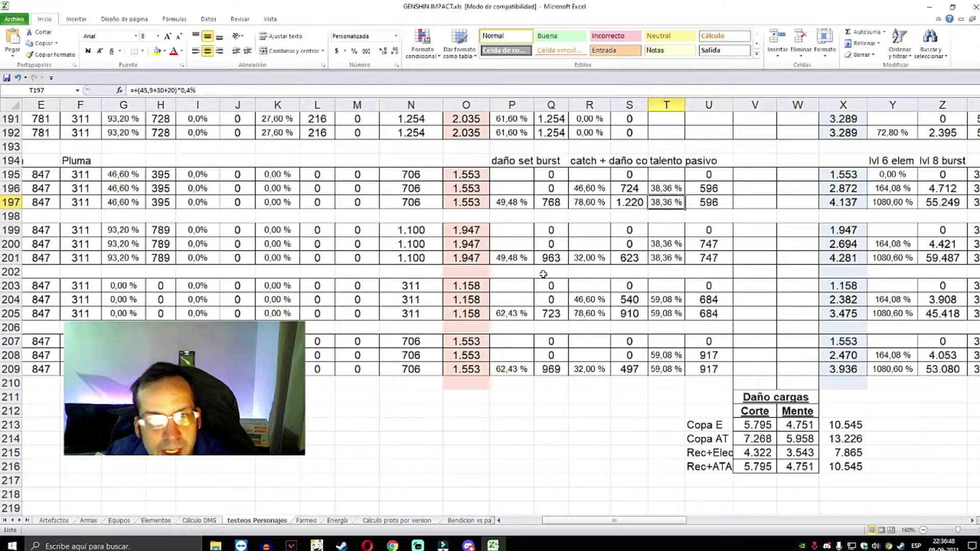
{"action": "key", "text": "Up"}
{"action": "key", "text": "Down"}
{"action": "key", "text": "Down"}
{"action": "key", "text": "Down"}
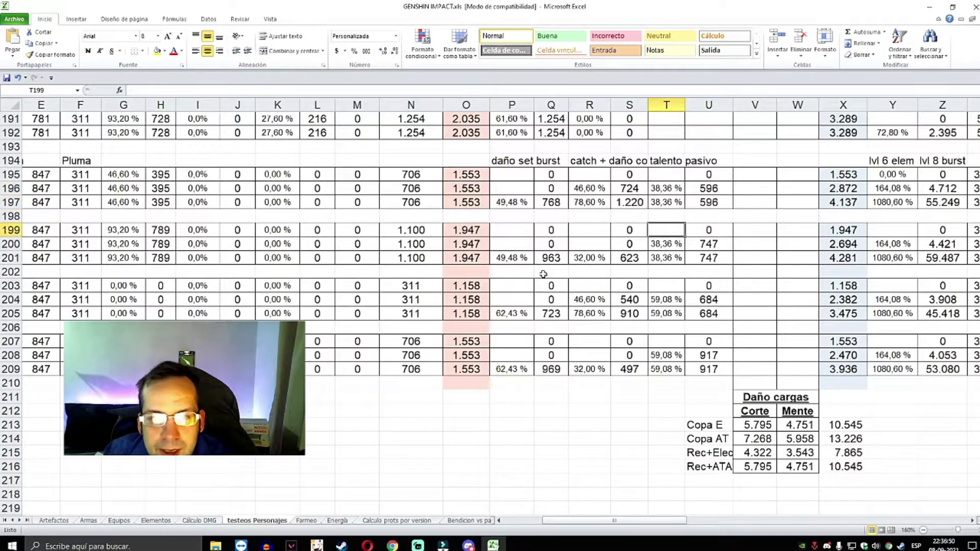
{"action": "key", "text": "Down"}
{"action": "key", "text": "Down"}
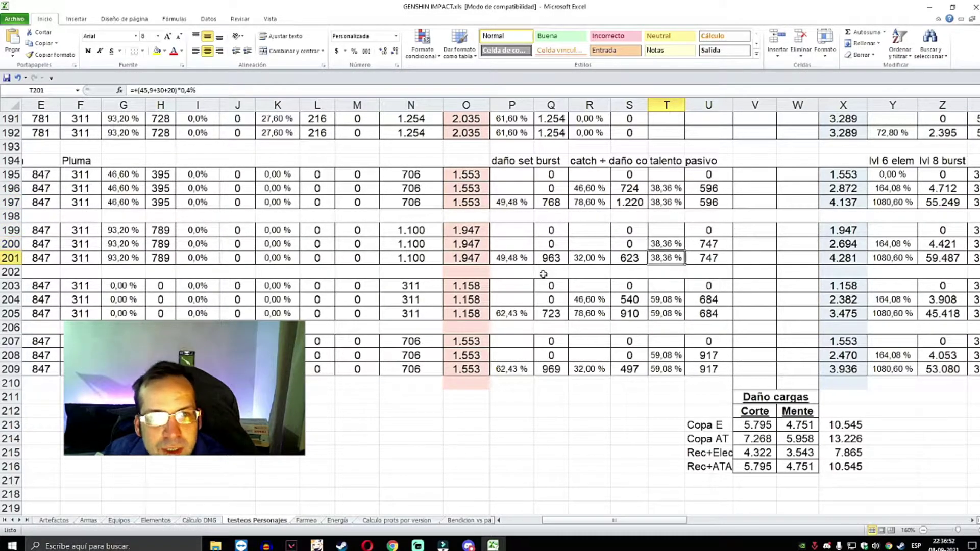
{"action": "key", "text": "Down"}
{"action": "key", "text": "Up"}
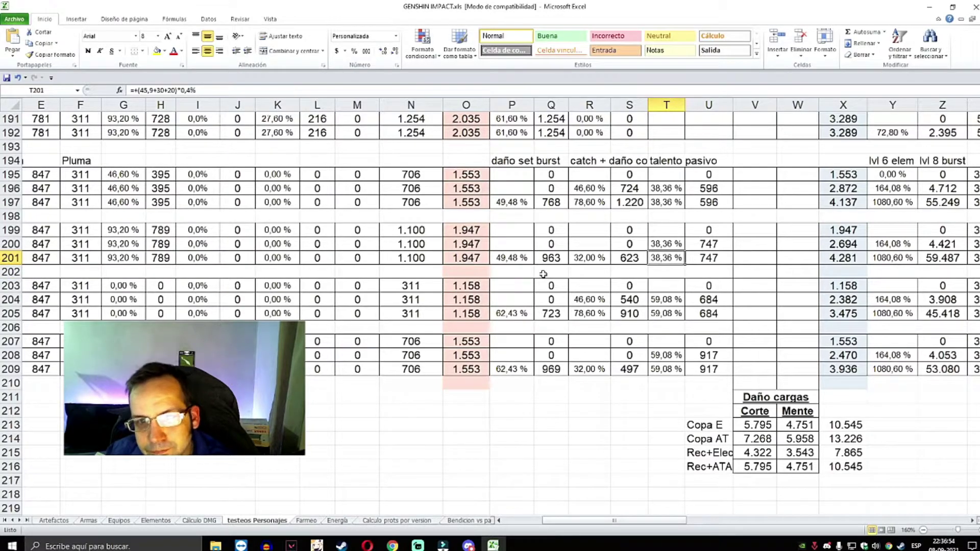
{"action": "key", "text": "Down"}
{"action": "key", "text": "Down"}
{"action": "key", "text": "Down"}
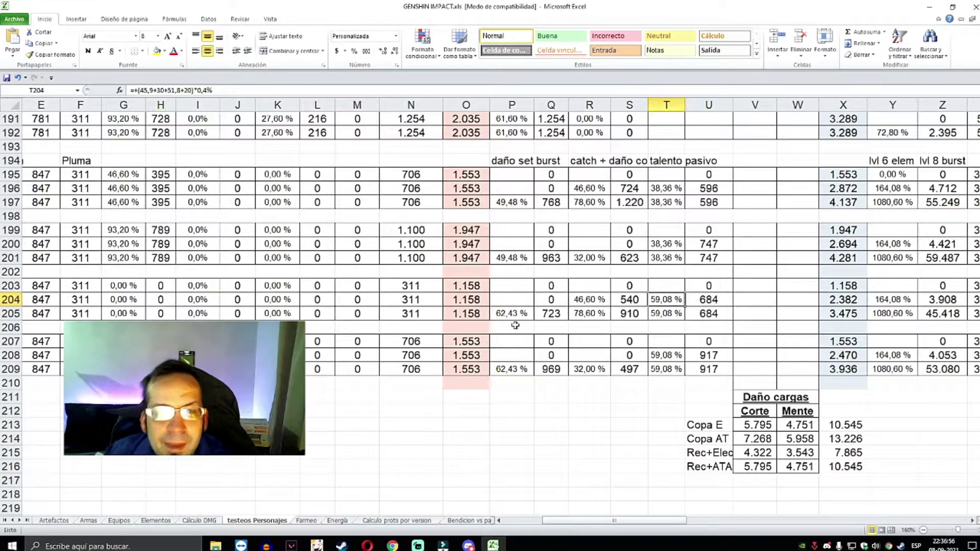
Correct T204 to =+(45,9+30+51,8+20)*0,4%, giving 59,08 %.
{"action": "left_click", "coordinate": [182, 91]}
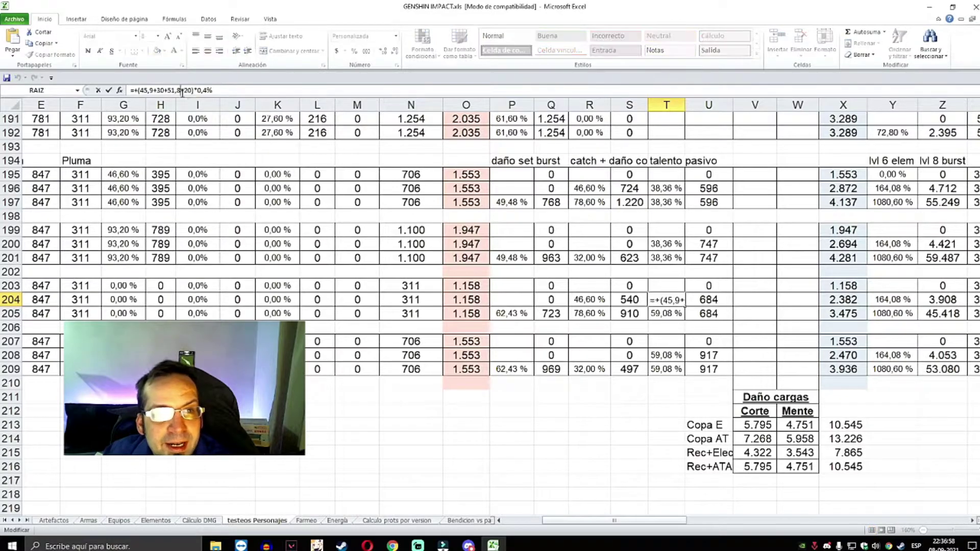
{"action": "key", "text": "Right"}
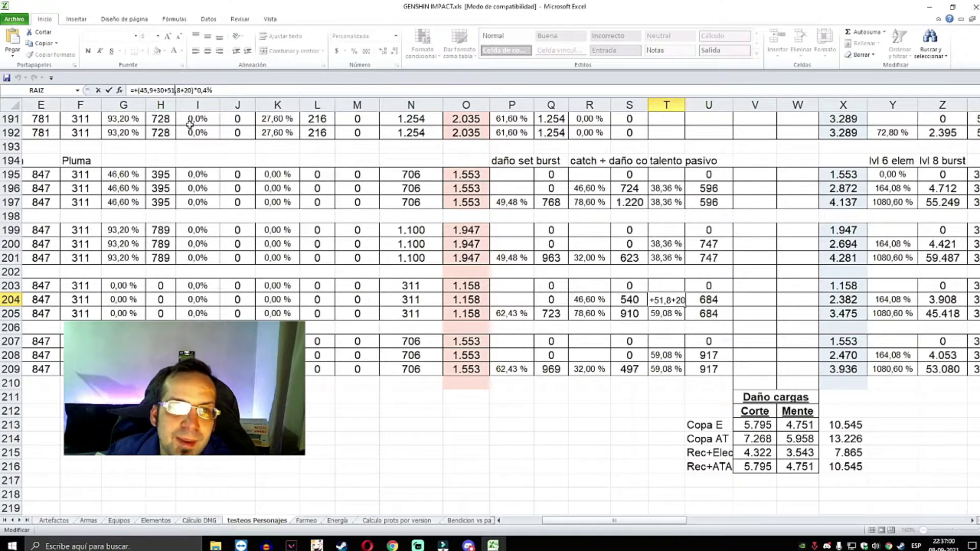
{"action": "key", "text": "Return"}
{"action": "key", "text": "Up"}
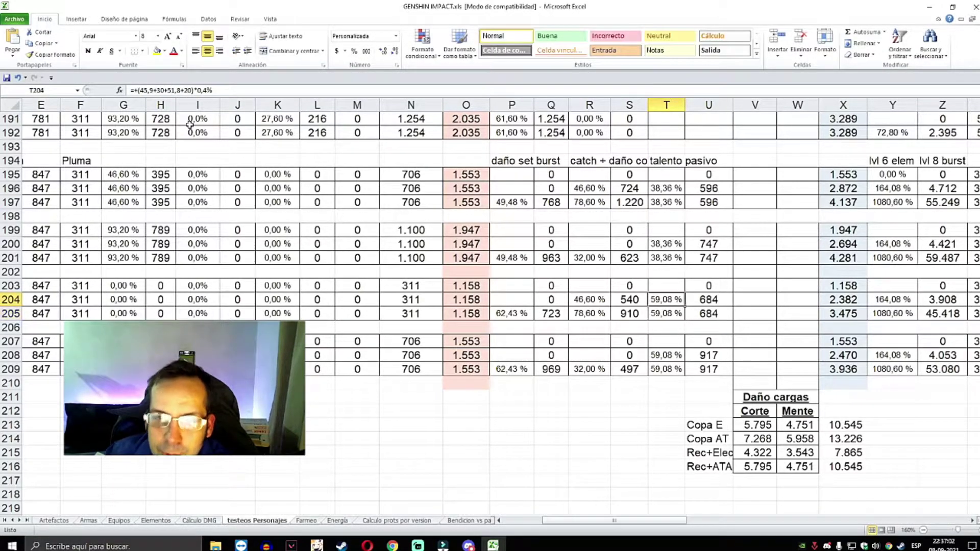
{"action": "key", "text": "Up"}
{"action": "key", "text": "Right"}
{"action": "key", "text": "Down"}
{"action": "key", "text": "Down"}
{"action": "key", "text": "Down"}
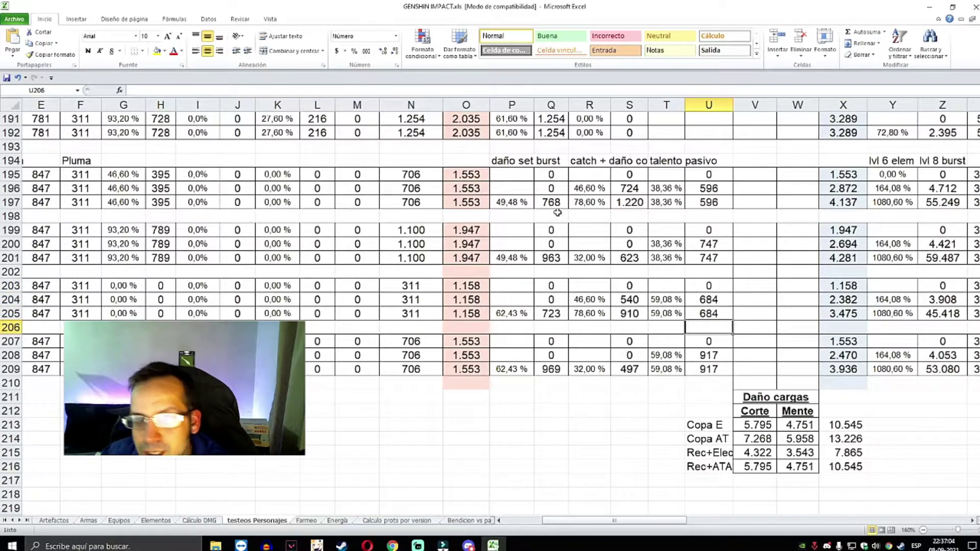
Turn the 4.281 total in X201 red.
{"action": "mouse_move", "coordinate": [798, 271]}
{"action": "left_mouse_down"}
{"action": "mouse_move", "coordinate": [937, 313]}
{"action": "mouse_move", "coordinate": [674, 249]}
{"action": "left_mouse_up"}
{"action": "left_click", "coordinate": [726, 174]}
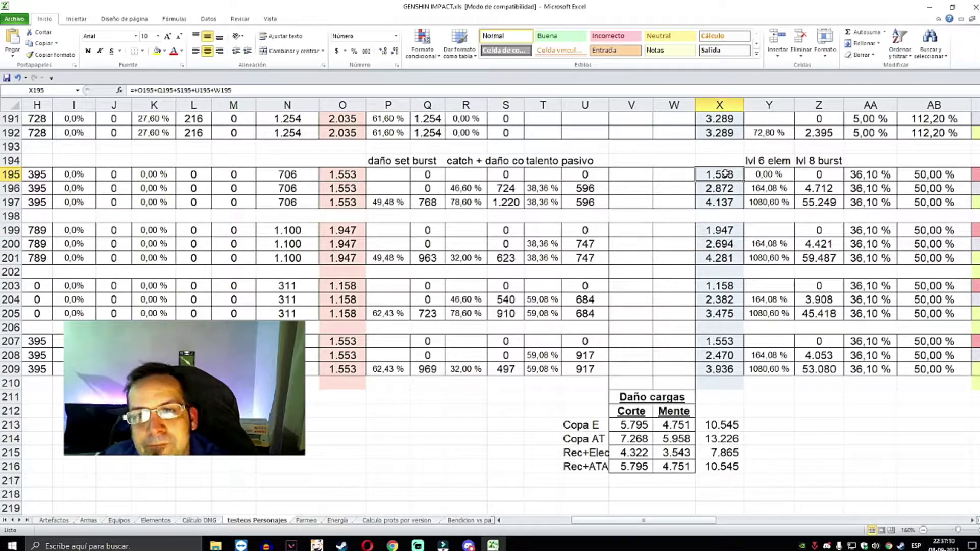
{"action": "key", "text": "Down"}
{"action": "key", "text": "Down"}
{"action": "key", "text": "Down"}
{"action": "key", "text": "Down"}
{"action": "key", "text": "Down"}
{"action": "key", "text": "Down"}
{"action": "key", "text": "Down"}
{"action": "key", "text": "Up"}
{"action": "key", "text": "Up"}
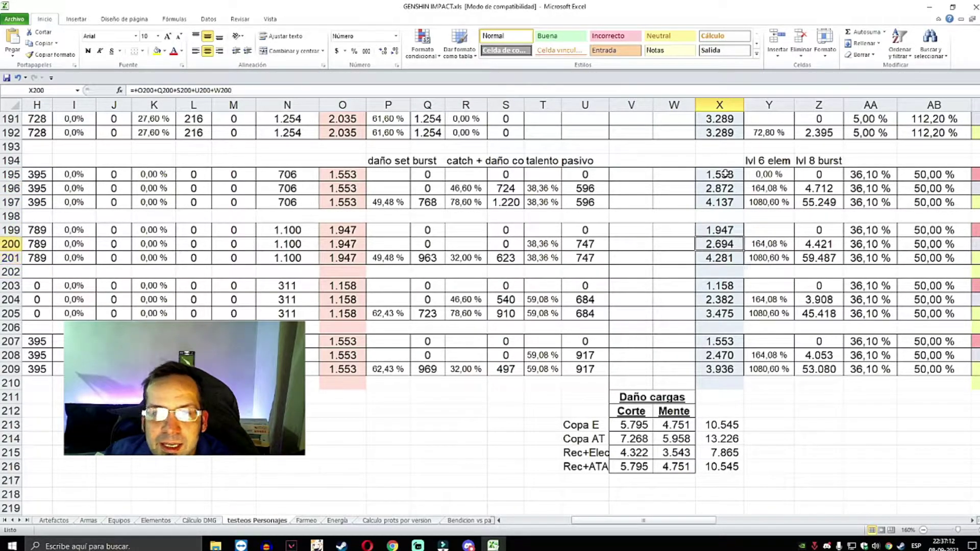
{"action": "key", "text": "Down"}
{"action": "mouse_move", "coordinate": [719, 257]}
{"action": "left_mouse_down"}
{"action": "mouse_move", "coordinate": [685, 258]}
{"action": "mouse_move", "coordinate": [720, 259]}
{"action": "left_mouse_up"}
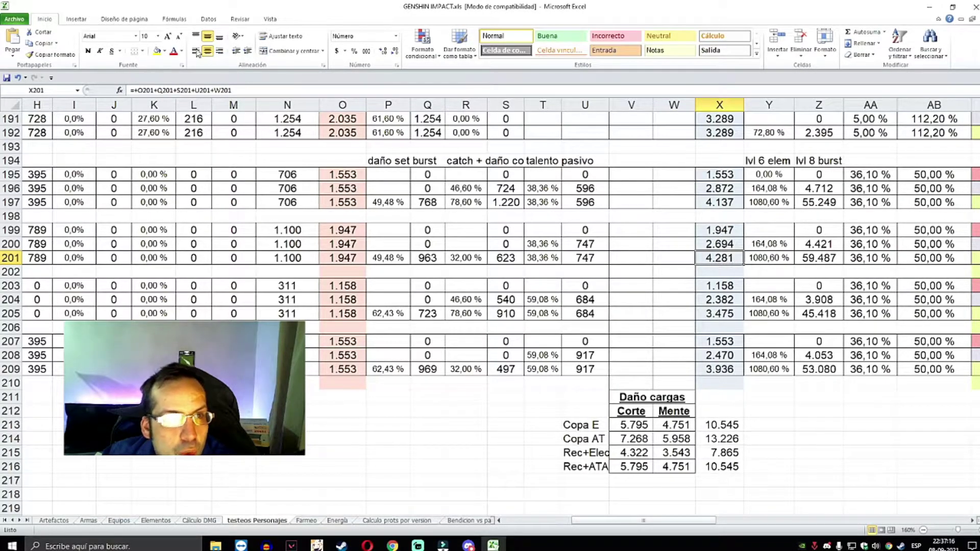
{"action": "left_click", "coordinate": [174, 51]}
Turn the X197 and X209 totals red as well.
{"action": "key", "text": "Up"}
{"action": "key", "text": "Up"}
{"action": "key", "text": "Up"}
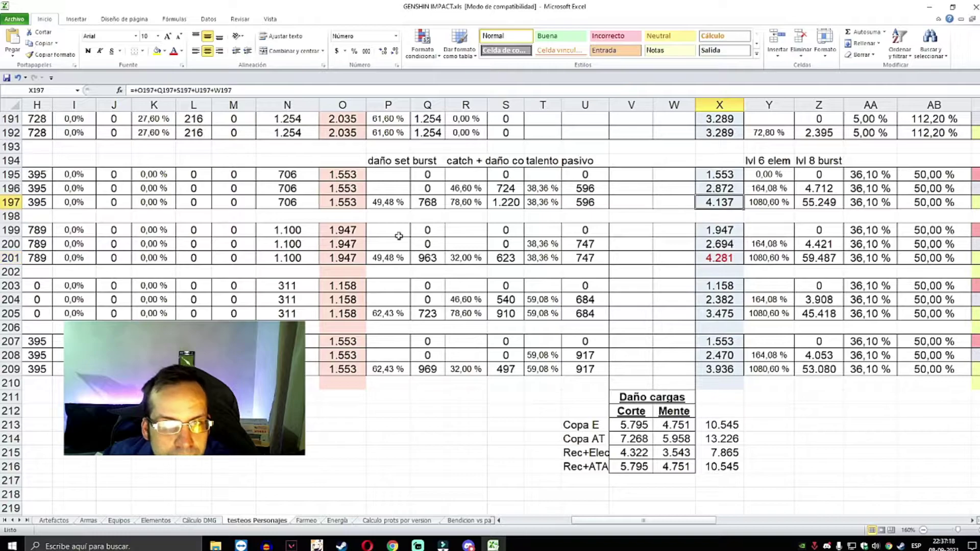
{"action": "left_click", "coordinate": [174, 50]}
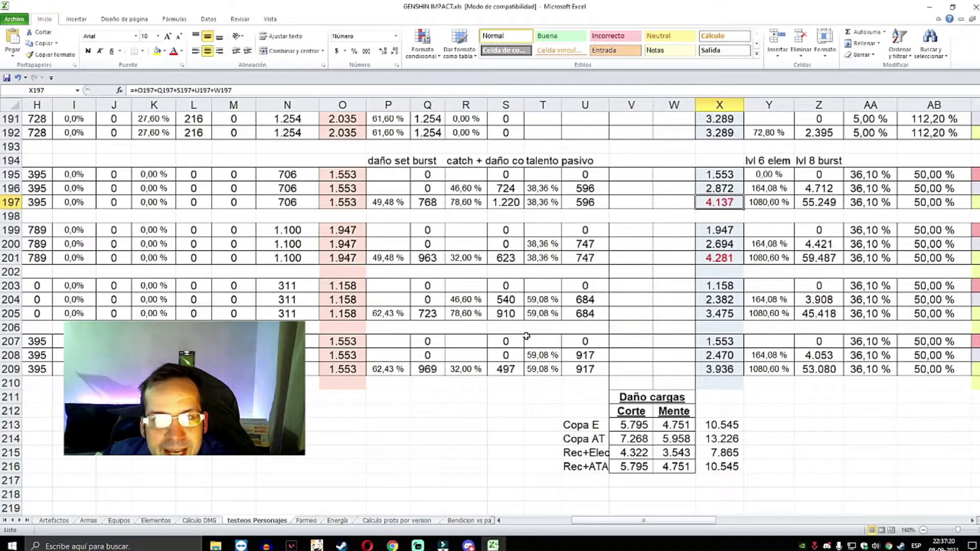
{"action": "left_click", "coordinate": [733, 318]}
{"action": "left_click", "coordinate": [722, 370]}
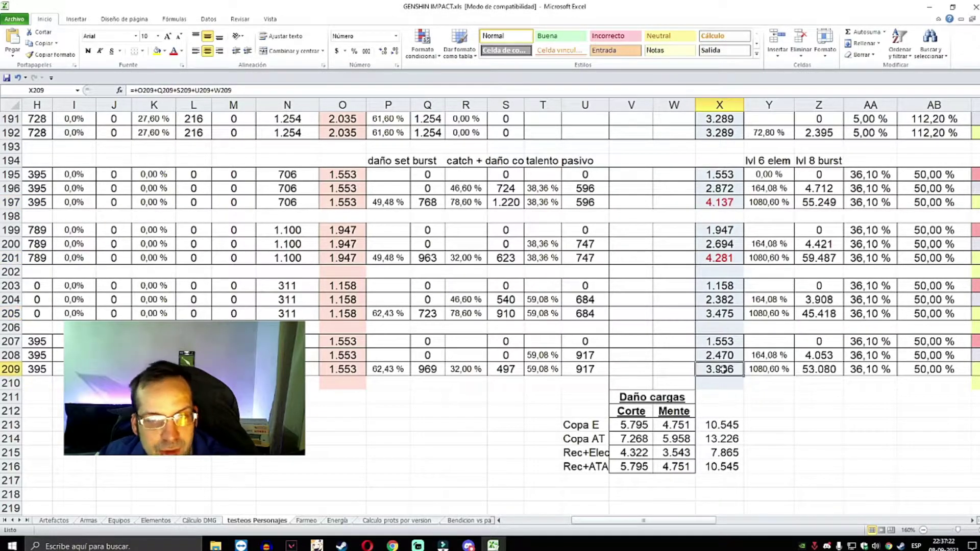
{"action": "left_click", "coordinate": [173, 50]}
{"action": "left_click", "coordinate": [717, 316]}
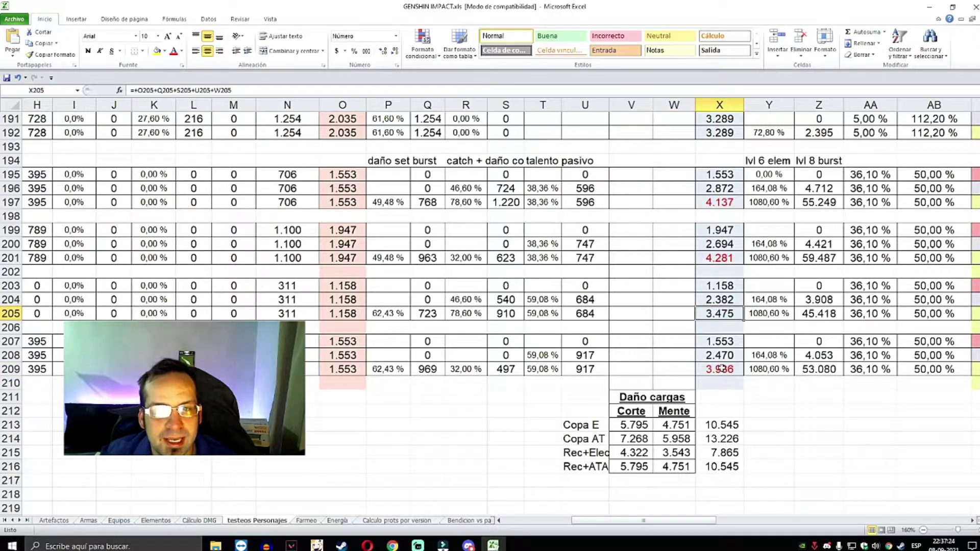
{"action": "mouse_move", "coordinate": [721, 369]}
{"action": "left_mouse_down"}
{"action": "mouse_move", "coordinate": [103, 369]}
{"action": "mouse_move", "coordinate": [867, 376]}
{"action": "mouse_move", "coordinate": [150, 308]}
{"action": "left_mouse_up"}
{"action": "left_click", "coordinate": [103, 352]}
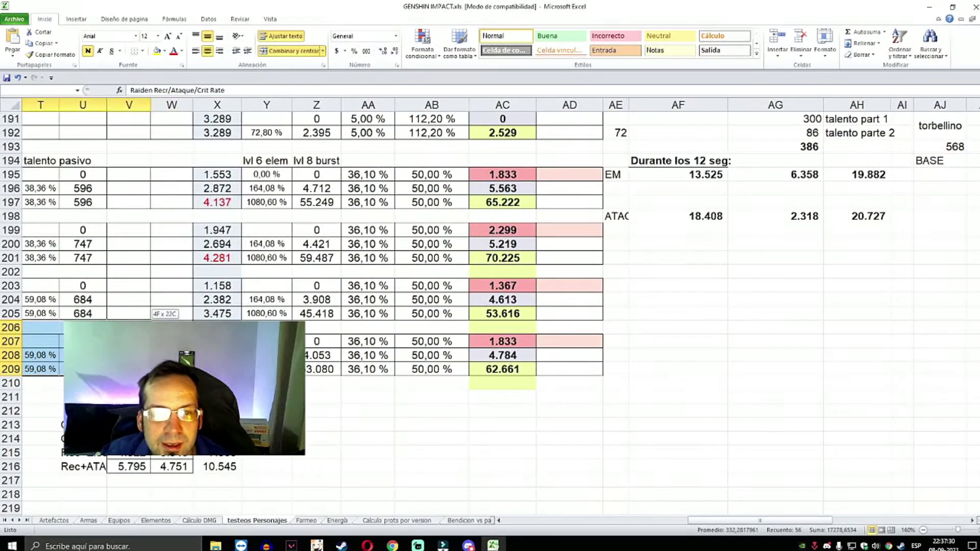
Pick red from the font colour palette for the X205 total.
{"action": "left_click", "coordinate": [255, 313]}
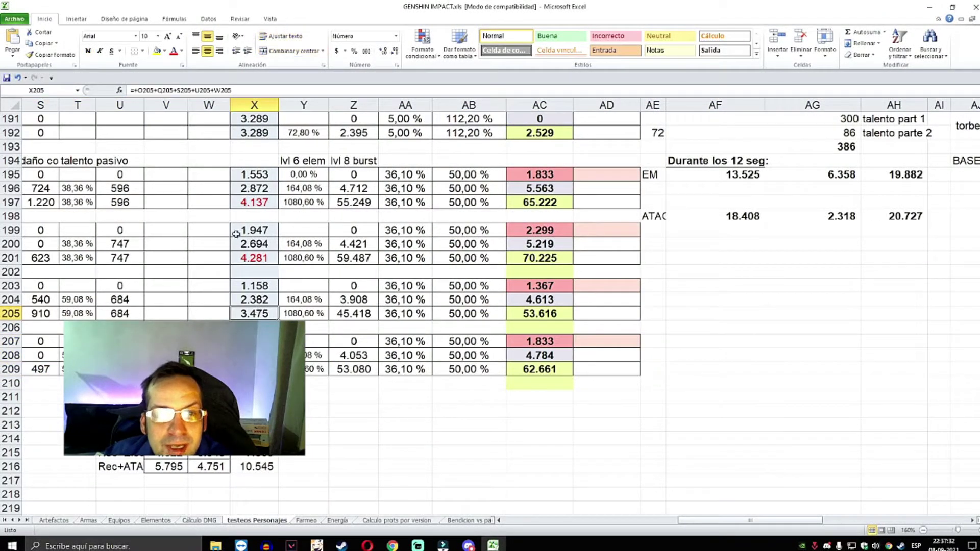
{"action": "left_click", "coordinate": [181, 51]}
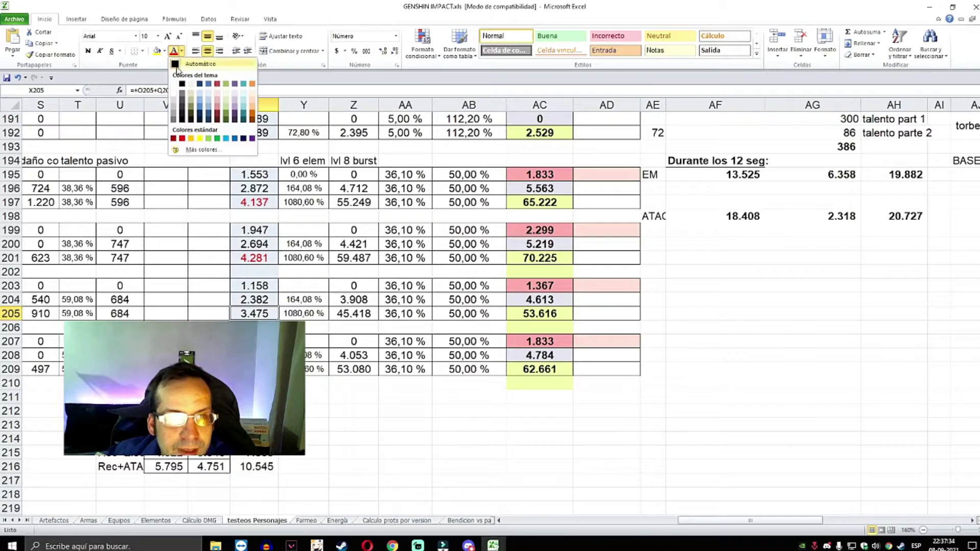
{"action": "left_click", "coordinate": [182, 138]}
{"action": "left_click_drag", "start_coordinate": [254, 314], "coordinate": [103, 306]}
Review the lvl 6 elem column: 1080,60 % on Burst rows, 164,08 % on Skill rows.
{"action": "left_click", "coordinate": [658, 341]}
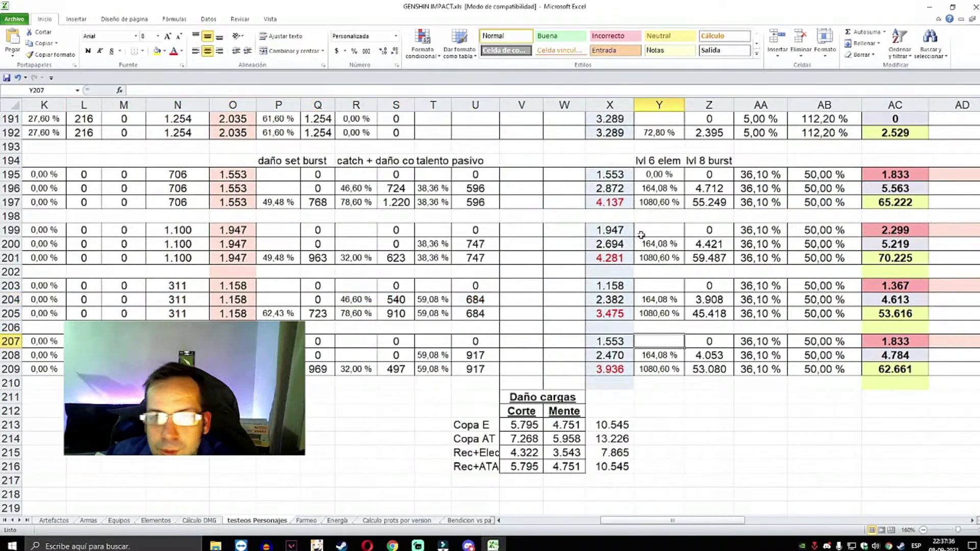
{"action": "left_click", "coordinate": [604, 202]}
{"action": "left_click_drag", "start_coordinate": [641, 160], "coordinate": [659, 383]}
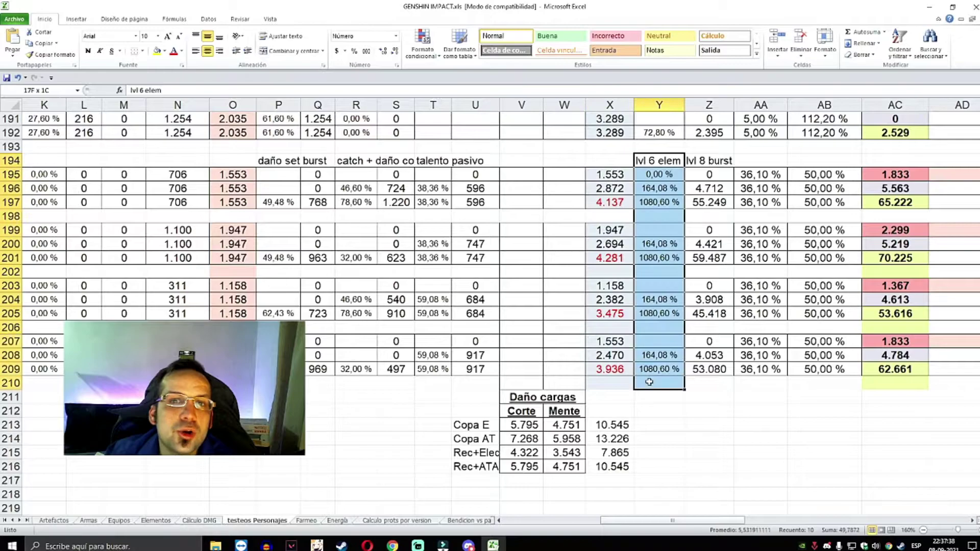
{"action": "left_click_drag", "start_coordinate": [659, 160], "coordinate": [659, 411]}
{"action": "left_click", "coordinate": [664, 229]}
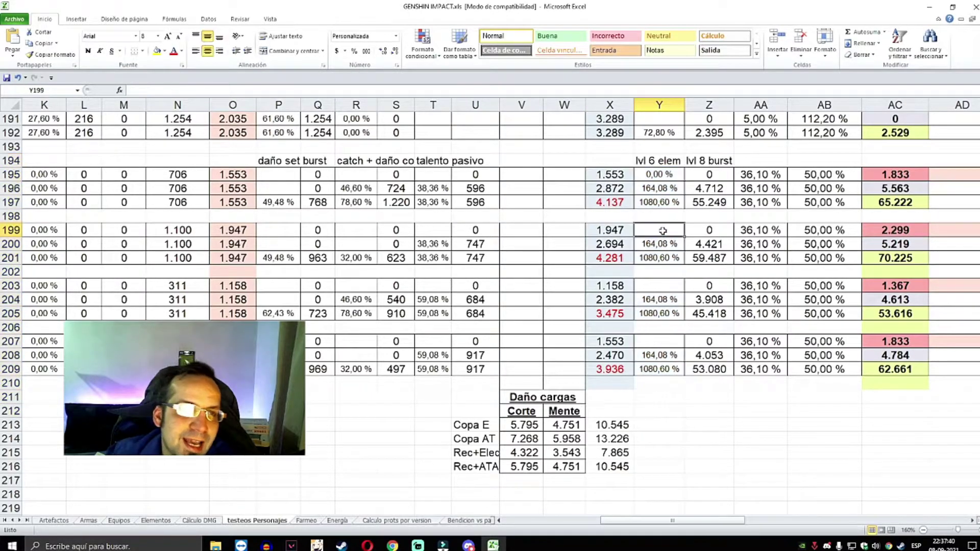
{"action": "left_click_drag", "start_coordinate": [665, 161], "coordinate": [664, 443]}
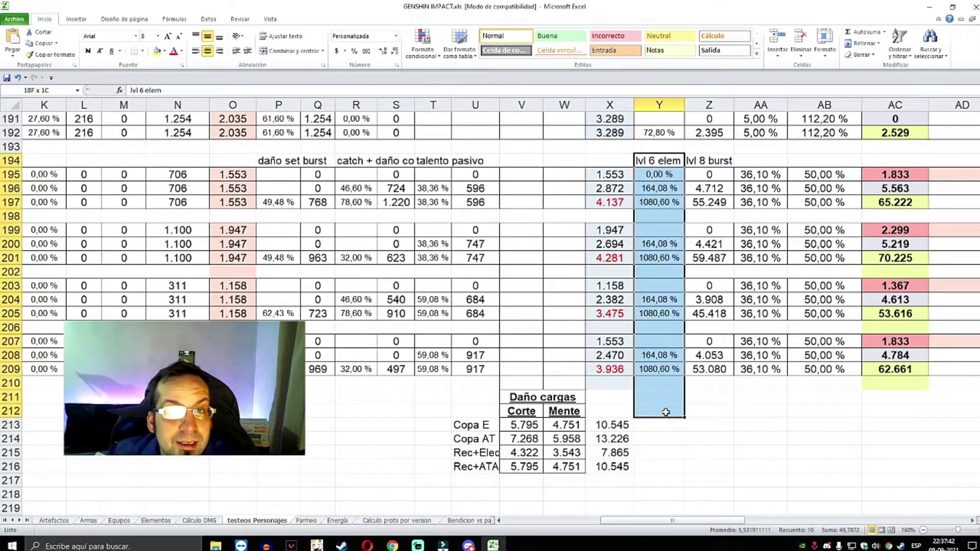
{"action": "left_click", "coordinate": [659, 272]}
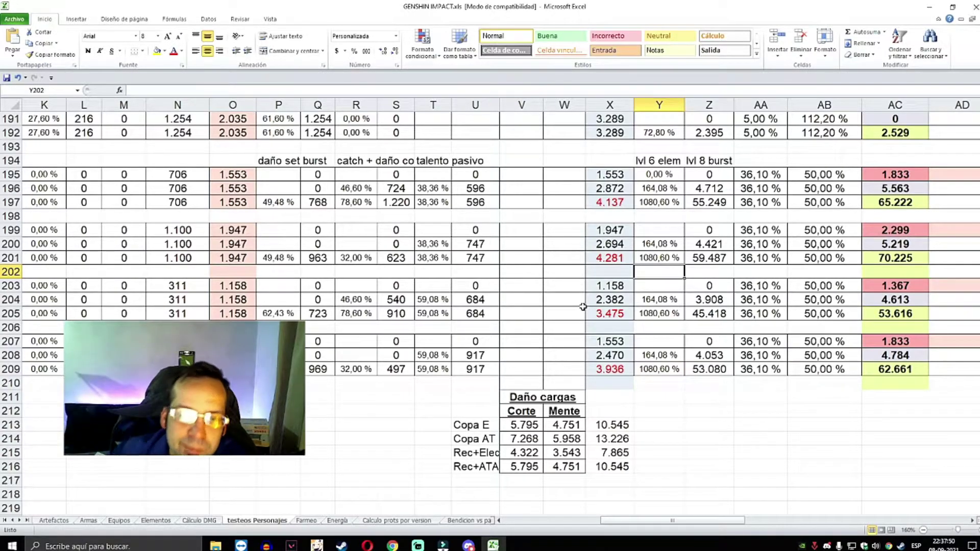
Select and look over the Daño cargas table and its title row.
{"action": "left_click", "coordinate": [518, 396]}
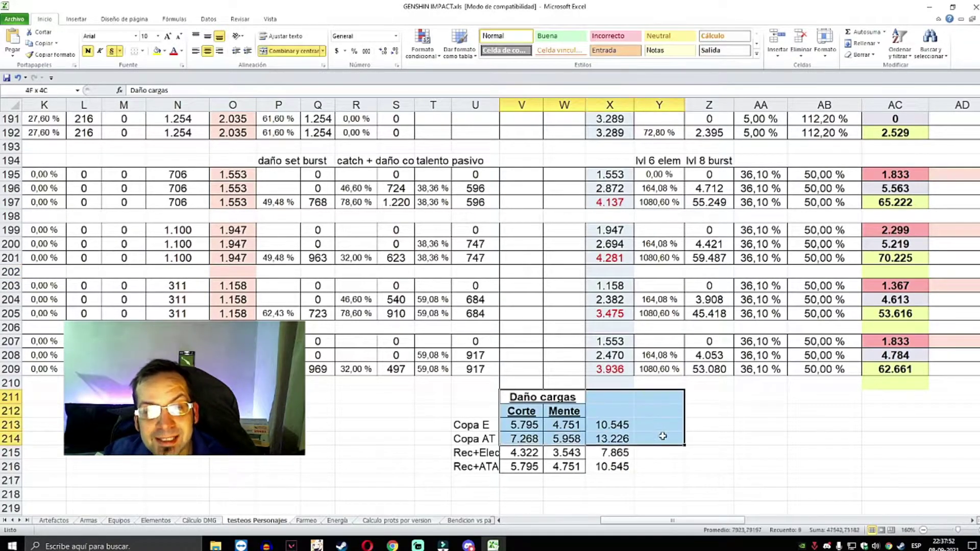
{"action": "left_click_drag", "start_coordinate": [517, 396], "coordinate": [664, 466]}
{"action": "left_click_drag", "start_coordinate": [462, 393], "coordinate": [717, 454]}
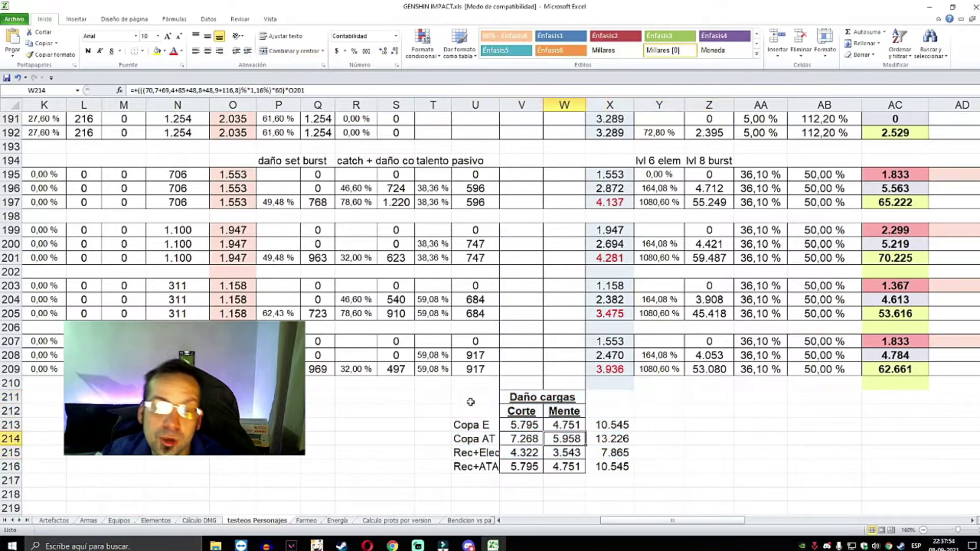
{"action": "left_click", "coordinate": [488, 399]}
{"action": "left_click_drag", "start_coordinate": [510, 399], "coordinate": [656, 399]}
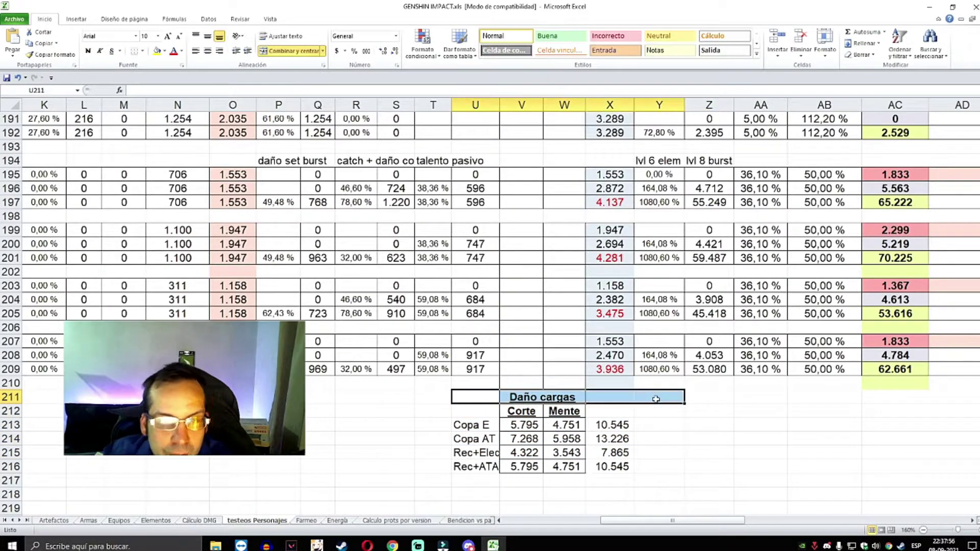
{"action": "left_click", "coordinate": [523, 399]}
{"action": "left_click", "coordinate": [480, 398]}
{"action": "left_click_drag", "start_coordinate": [508, 398], "coordinate": [679, 412]}
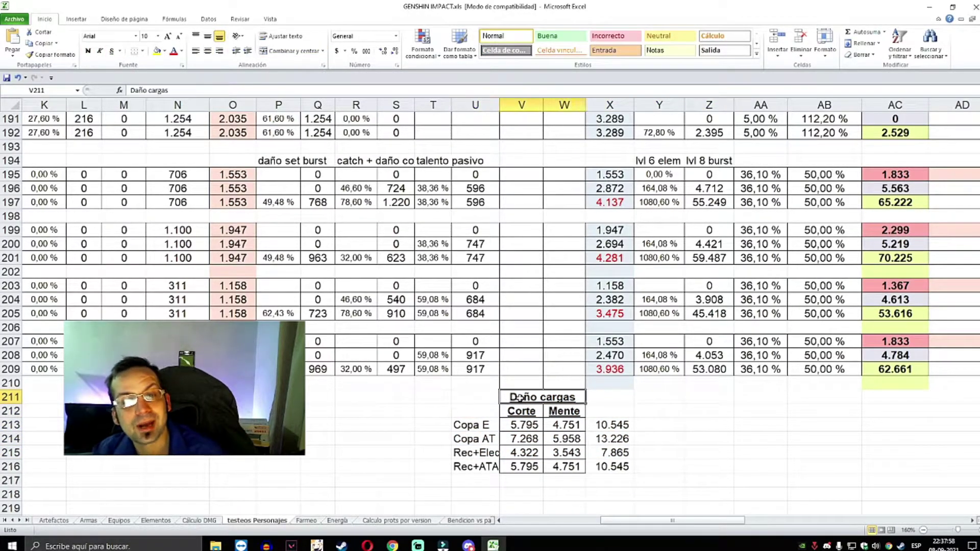
{"action": "left_click", "coordinate": [748, 465]}
Enter 60 in X211 beside the Daño cargas heading.
{"action": "left_click_drag", "start_coordinate": [480, 397], "coordinate": [610, 397]}
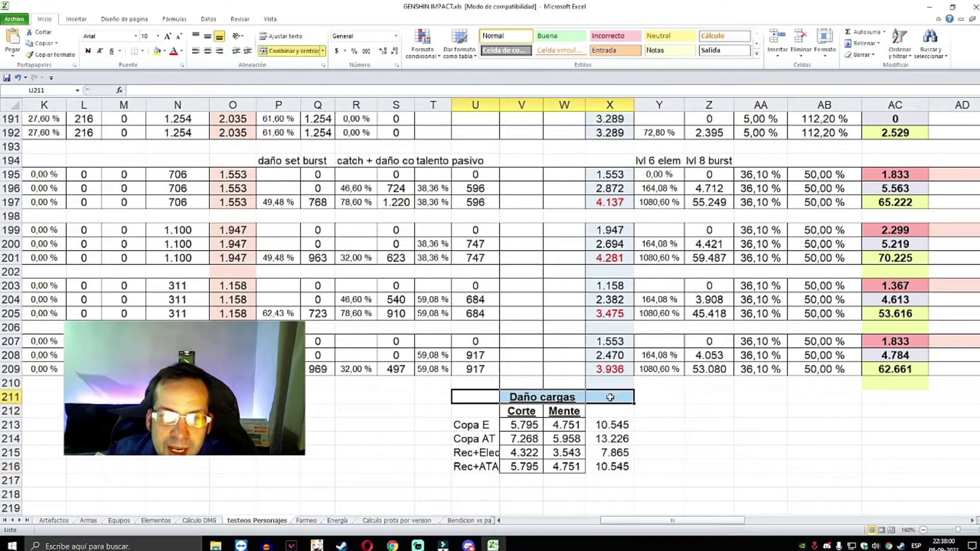
{"action": "left_click", "coordinate": [610, 398]}
{"action": "type", "text": "60"}
{"action": "key", "text": "ctrl+Return"}
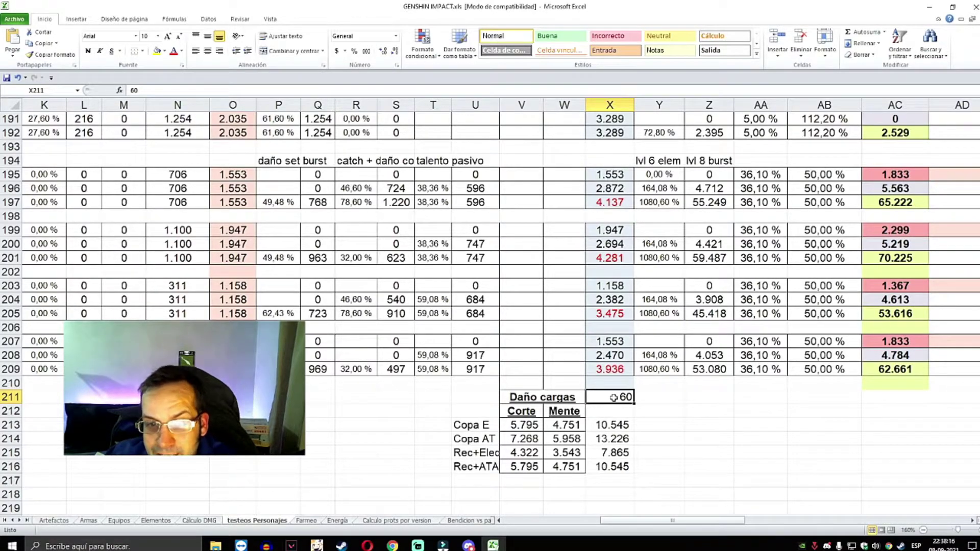
Inspect the Copa E Corte formula in V213 and the build labels Copa E through Rec+ATA.
{"action": "left_click", "coordinate": [522, 425]}
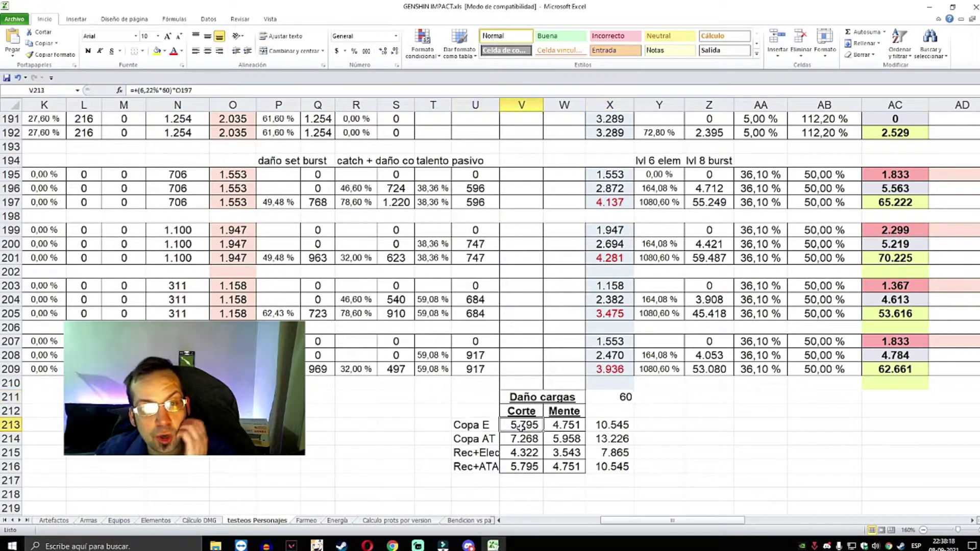
{"action": "left_click", "coordinate": [458, 426]}
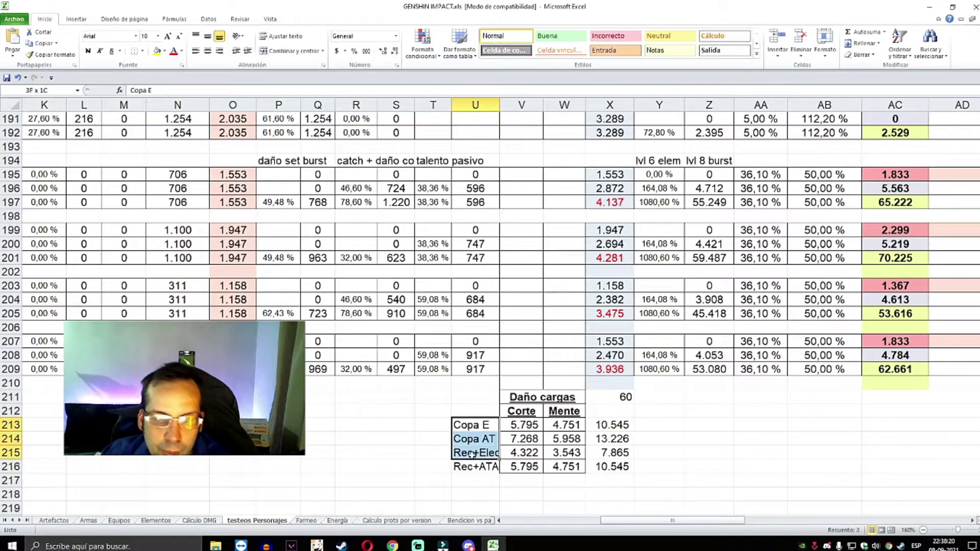
{"action": "left_click_drag", "start_coordinate": [468, 422], "coordinate": [470, 467]}
{"action": "left_click", "coordinate": [470, 422]}
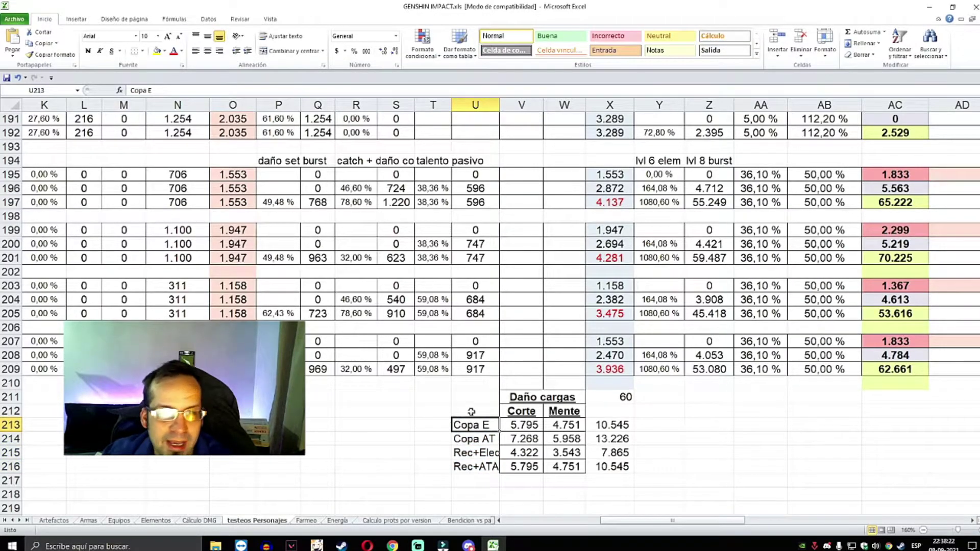
{"action": "left_click", "coordinate": [472, 441]}
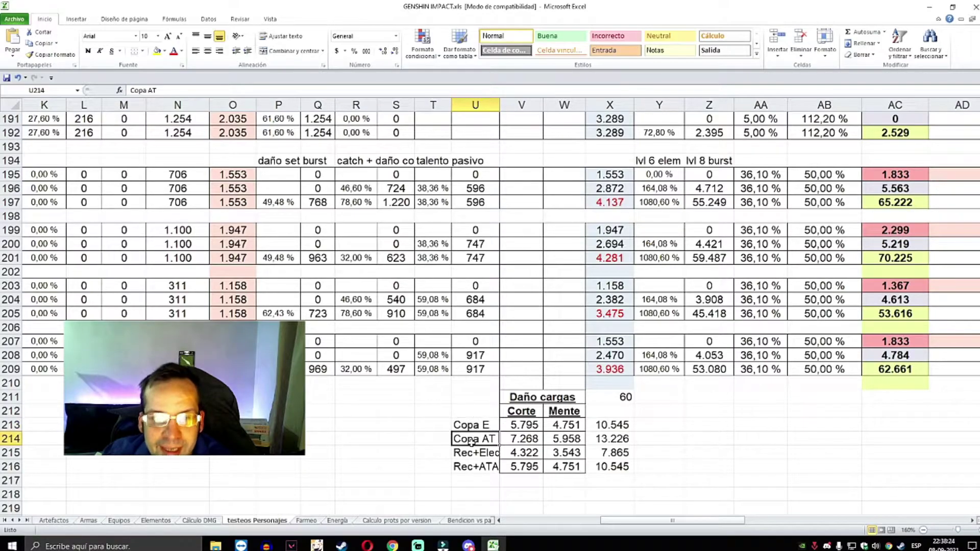
Review the Raiden build names in column A.
{"action": "scroll", "coordinate": [240, 296], "scroll_direction": "left", "scroll_amount": 5}
{"action": "left_click", "coordinate": [86, 179]}
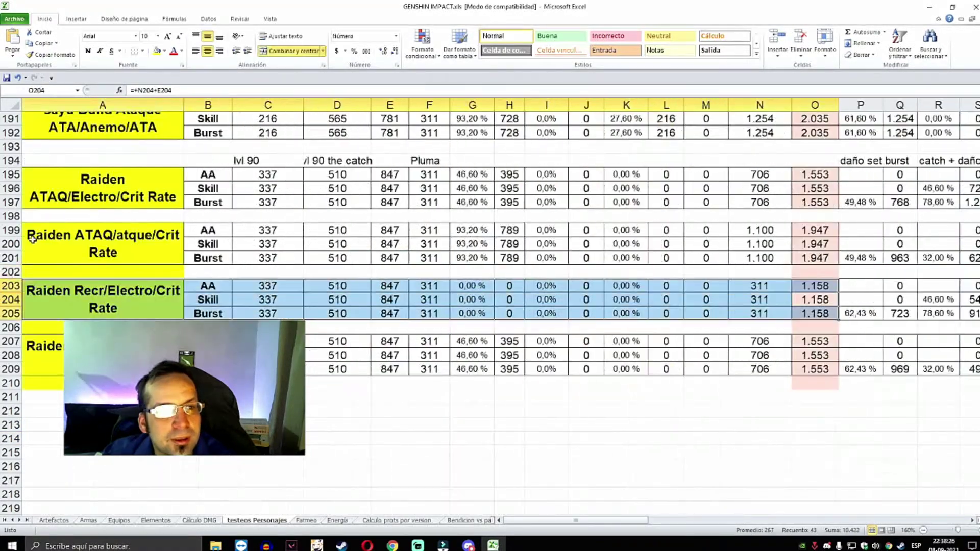
{"action": "key", "text": "Down"}
{"action": "key", "text": "Down"}
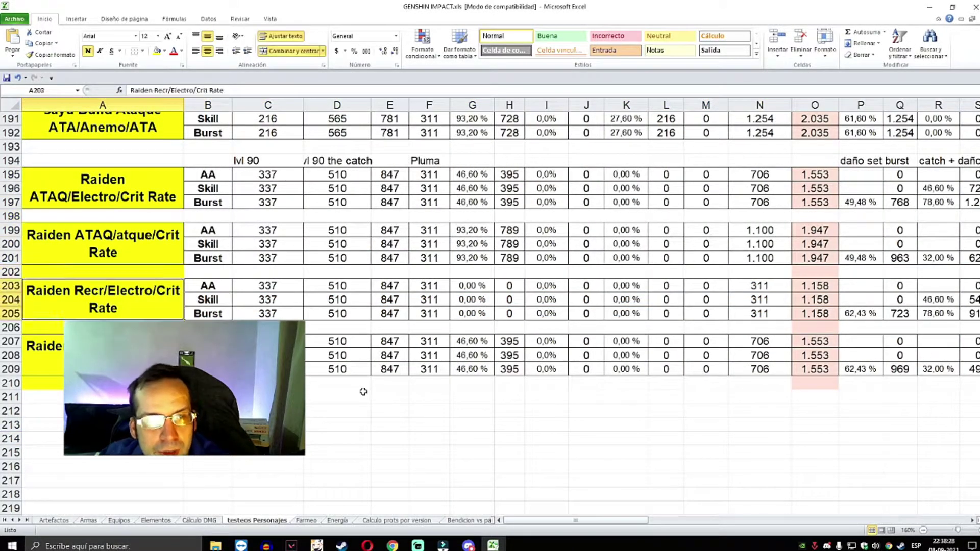
{"action": "key", "text": "Up"}
{"action": "key", "text": "Down"}
{"action": "scroll", "coordinate": [679, 466], "scroll_direction": "down", "scroll_amount": 4}
{"action": "scroll", "coordinate": [680, 466], "scroll_direction": "right", "scroll_amount": 10}
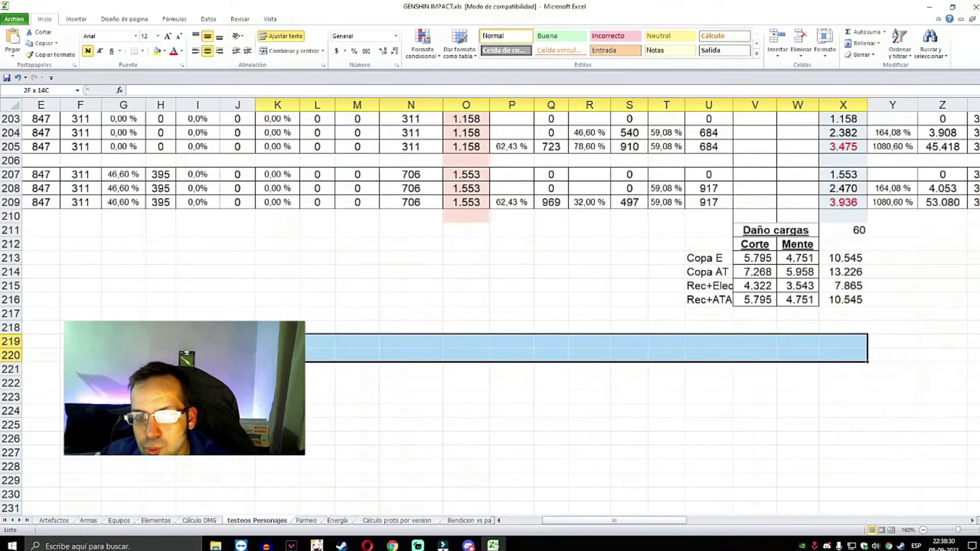
{"action": "mouse_move", "coordinate": [462, 272]}
{"action": "left_mouse_down"}
{"action": "mouse_move", "coordinate": [2, 276]}
{"action": "mouse_move", "coordinate": [48, 276]}
{"action": "left_mouse_up"}
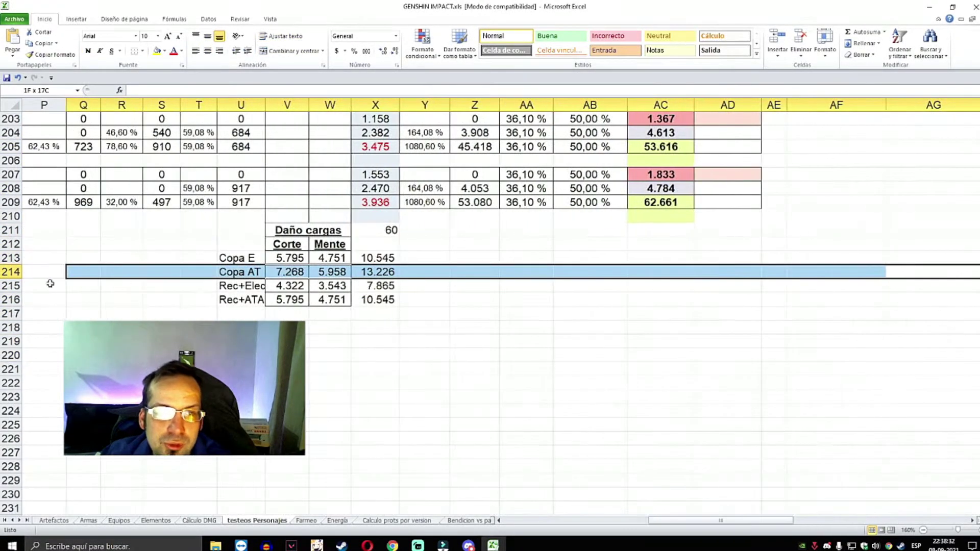
{"action": "left_click", "coordinate": [246, 301]}
{"action": "left_click", "coordinate": [303, 266]}
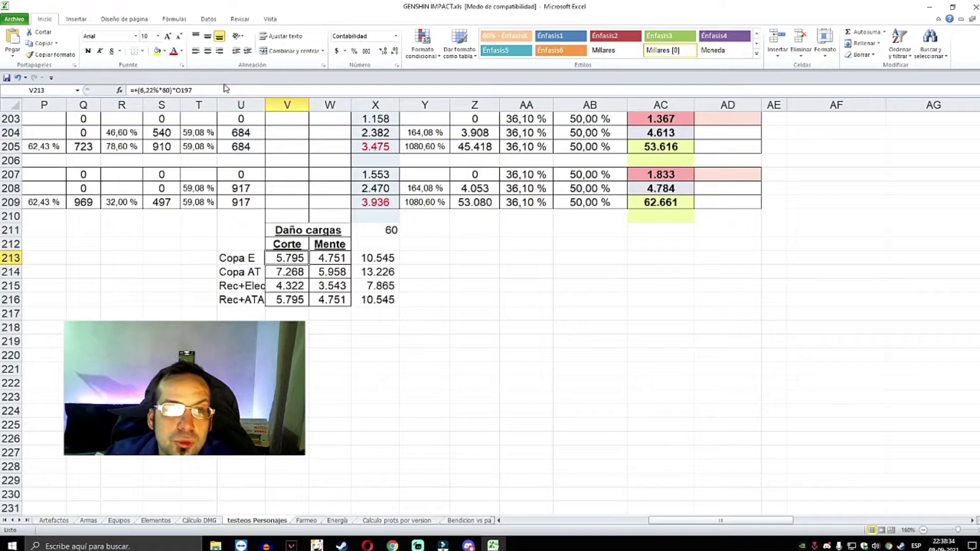
{"action": "left_click", "coordinate": [143, 90]}
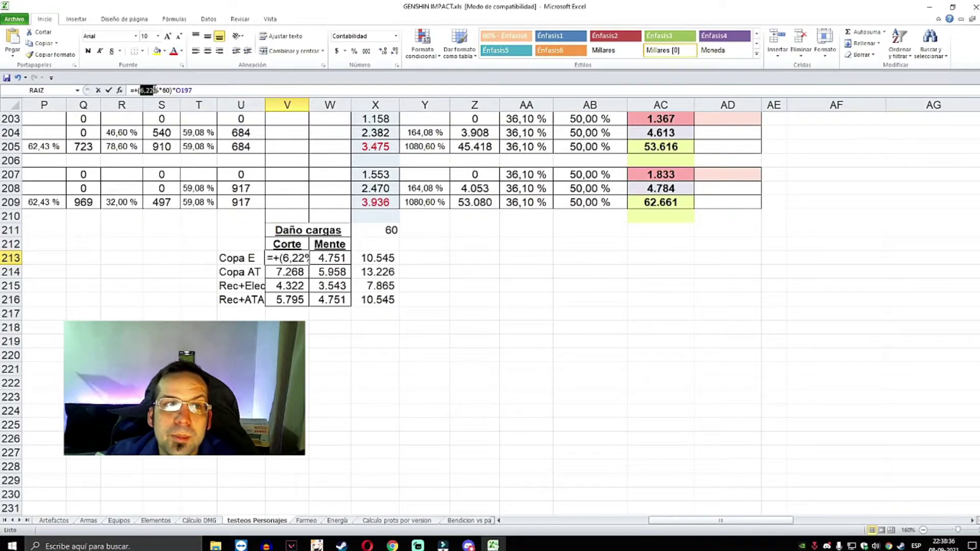
{"action": "left_click", "coordinate": [168, 91]}
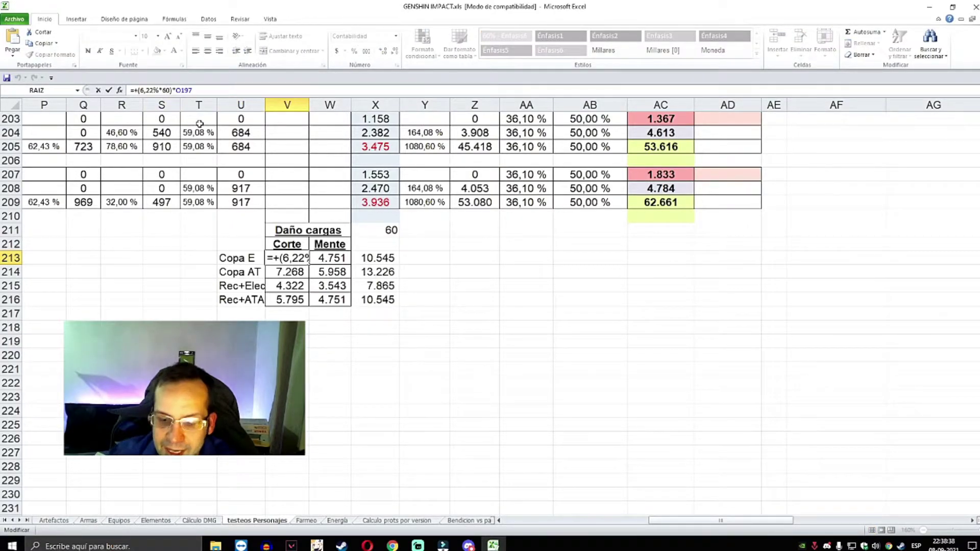
{"action": "key", "text": "Right"}
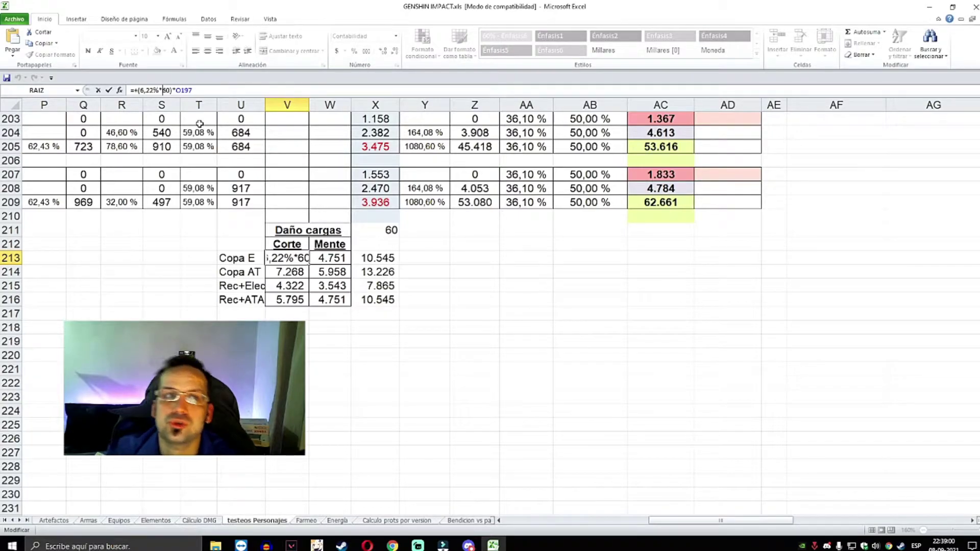
{"action": "key", "text": "Right"}
{"action": "key", "text": "Right"}
{"action": "key", "text": "Right"}
{"action": "key", "text": "Right"}
{"action": "key", "text": "Right"}
{"action": "key", "text": "Right"}
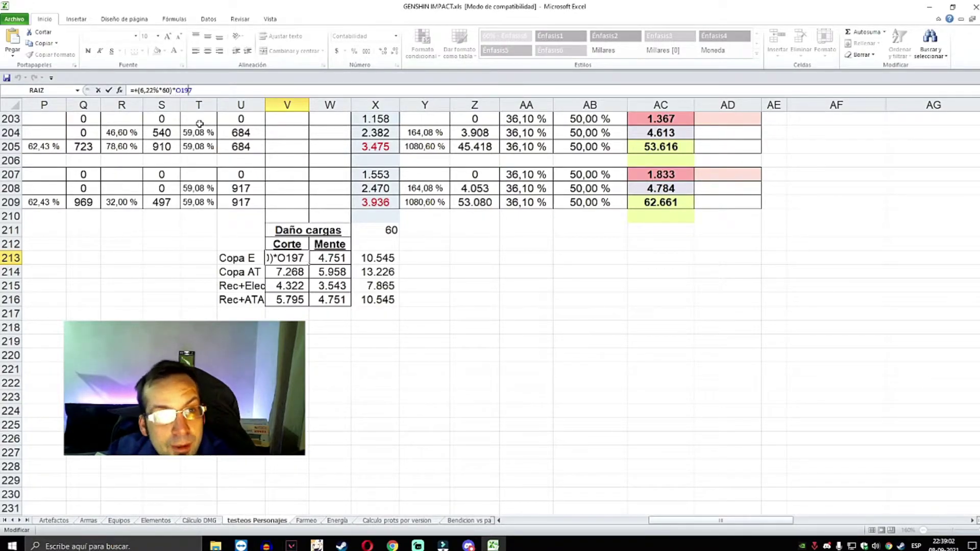
{"action": "key", "text": "Return"}
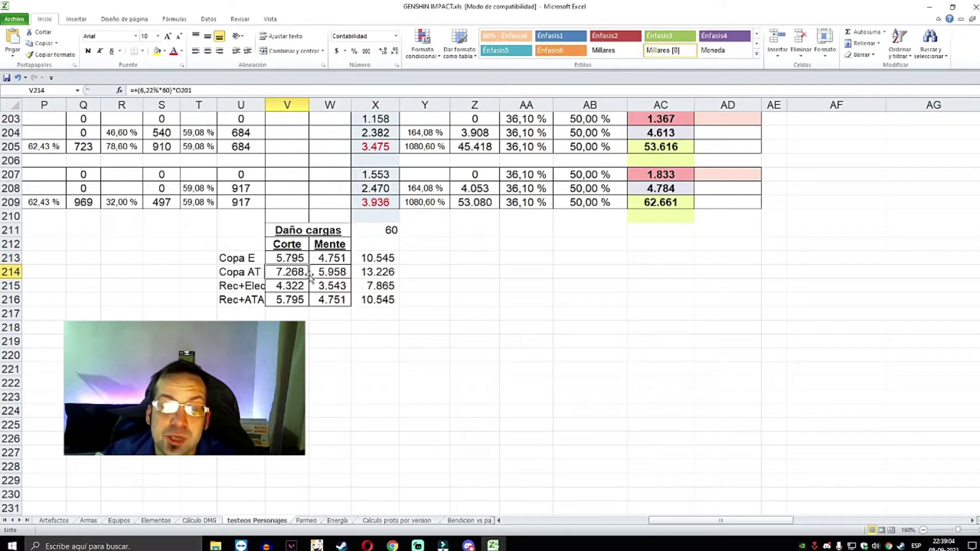
{"action": "left_click_drag", "start_coordinate": [287, 258], "coordinate": [43, 230]}
{"action": "scroll", "coordinate": [352, 352], "scroll_direction": "up", "scroll_amount": 9}
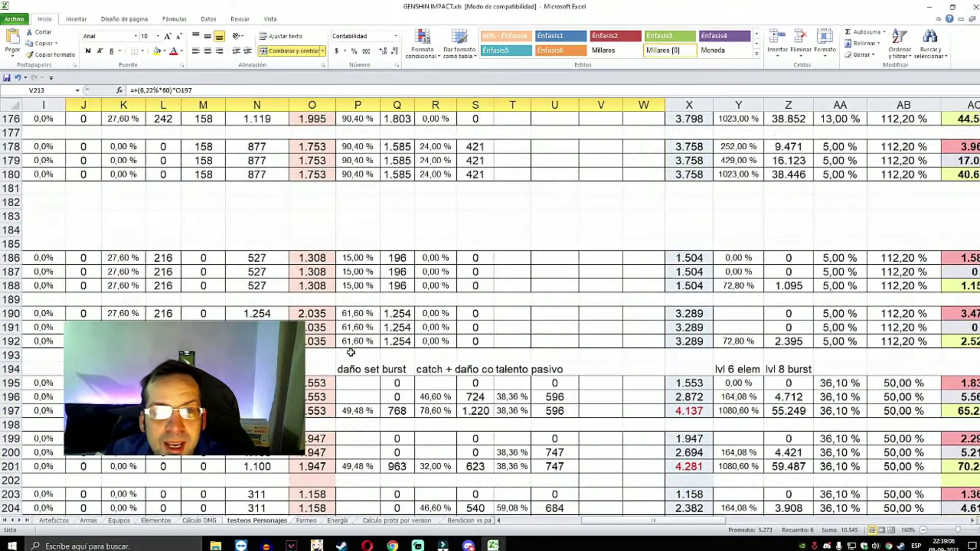
{"action": "scroll", "coordinate": [351, 352], "scroll_direction": "down", "scroll_amount": 7}
{"action": "scroll", "coordinate": [351, 372], "scroll_direction": "up", "scroll_amount": 3}
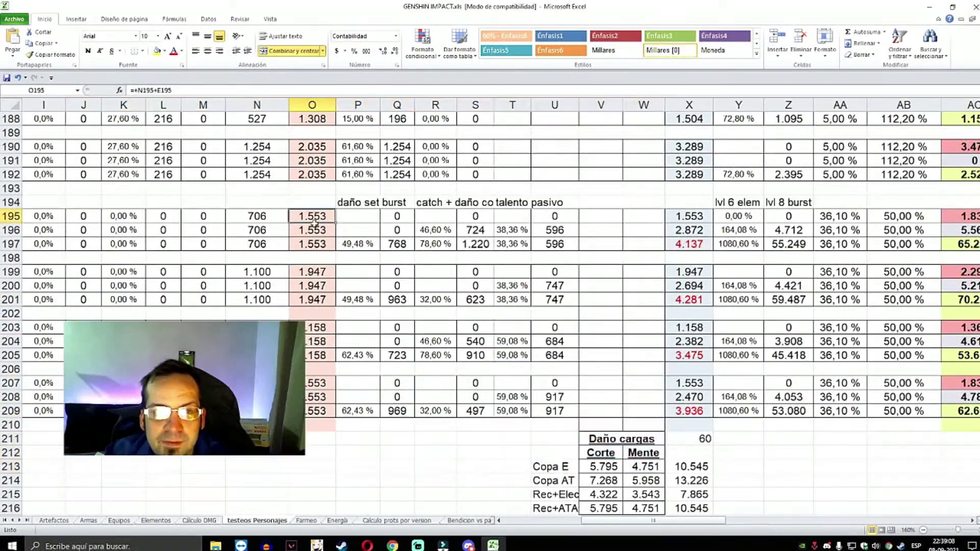
{"action": "left_click_drag", "start_coordinate": [312, 219], "coordinate": [314, 426]}
{"action": "scroll", "coordinate": [414, 467], "scroll_direction": "down", "scroll_amount": 4}
{"action": "scroll", "coordinate": [413, 468], "scroll_direction": "right", "scroll_amount": 3}
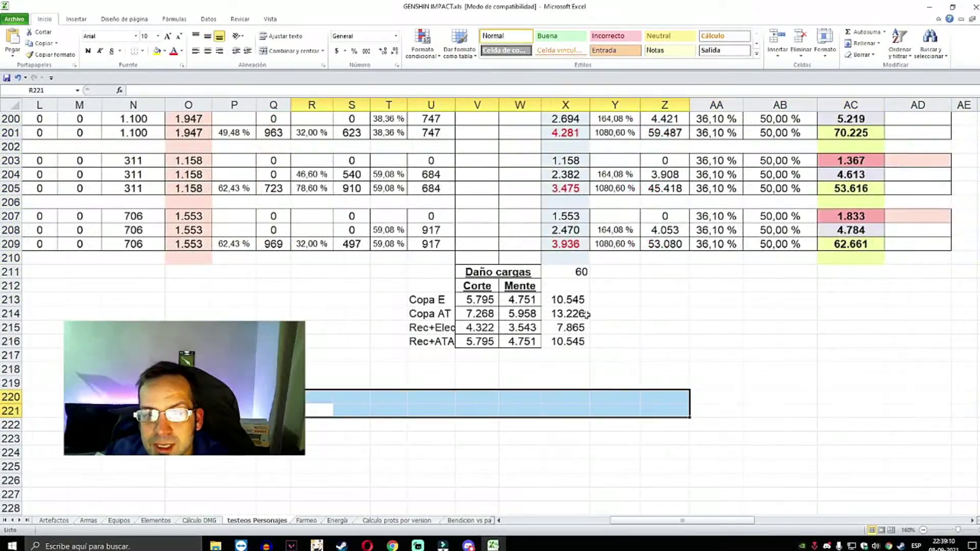
{"action": "left_click_drag", "start_coordinate": [566, 300], "coordinate": [567, 355]}
{"action": "left_click", "coordinate": [567, 327]}
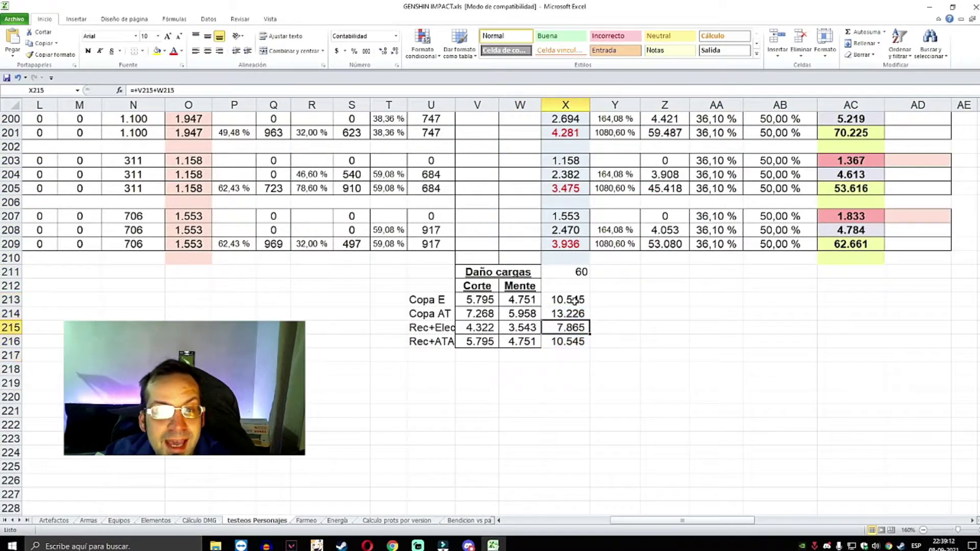
{"action": "left_click", "coordinate": [569, 341]}
{"action": "scroll", "coordinate": [601, 343], "scroll_direction": "up", "scroll_amount": 4}
{"action": "left_click", "coordinate": [666, 244]}
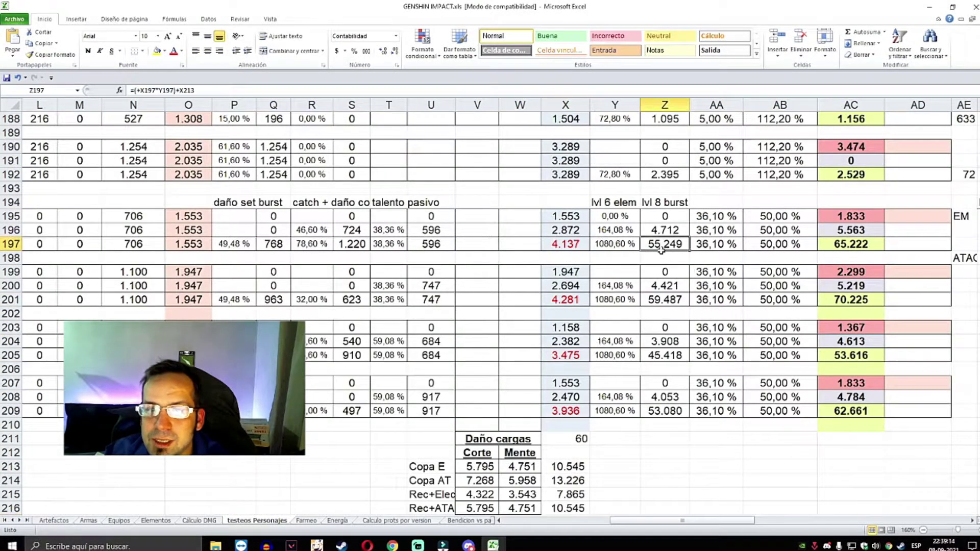
{"action": "key", "text": "Right"}
{"action": "key", "text": "Right"}
{"action": "left_click", "coordinate": [666, 245]}
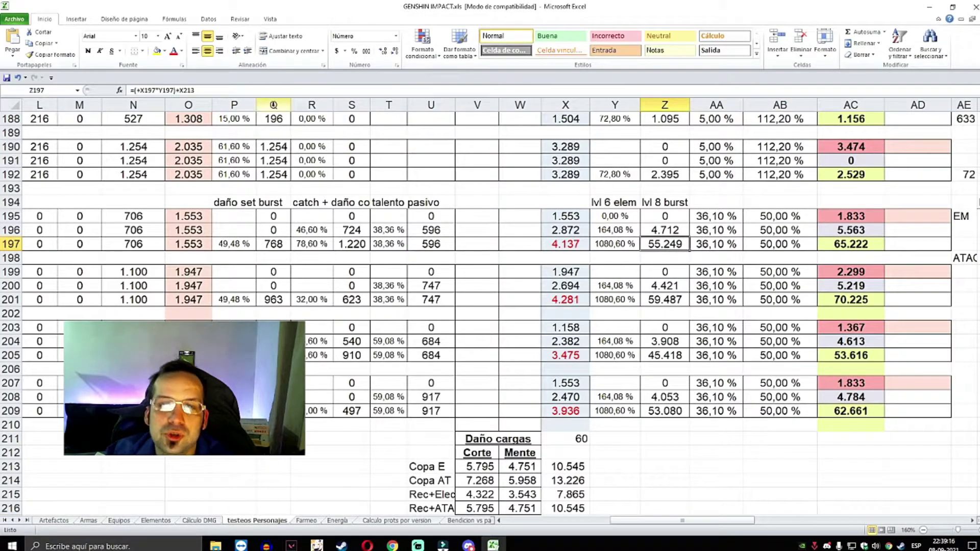
{"action": "key", "text": "F2"}
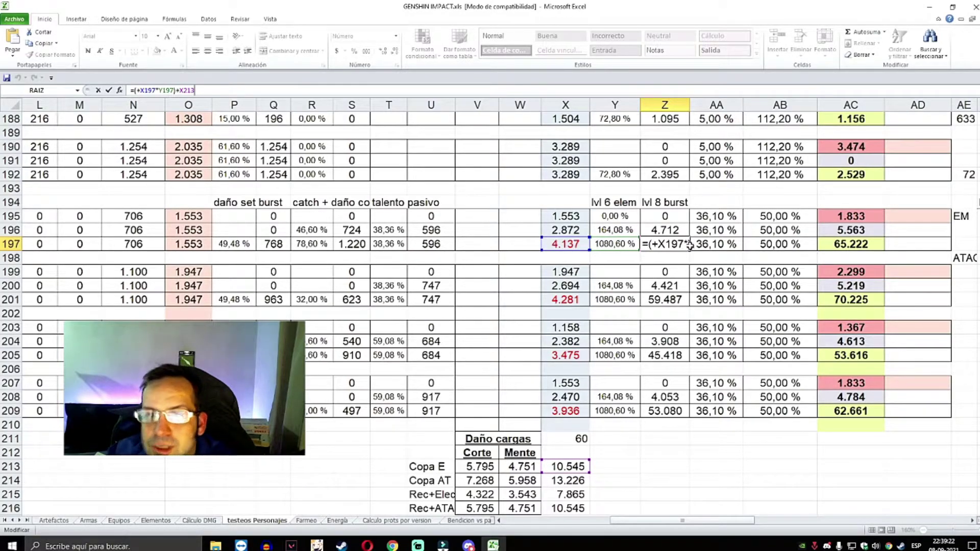
{"action": "key", "text": "ctrl+Return"}
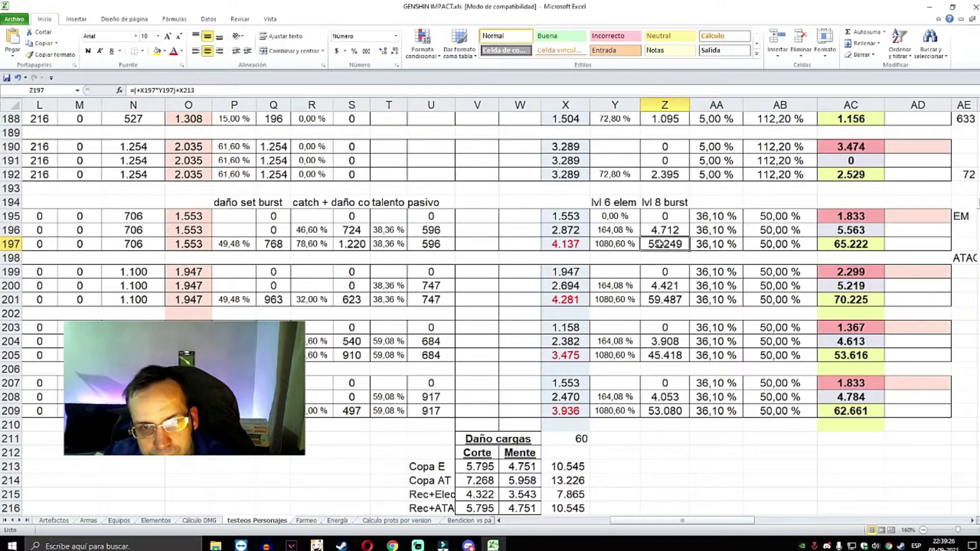
{"action": "left_click", "coordinate": [614, 242]}
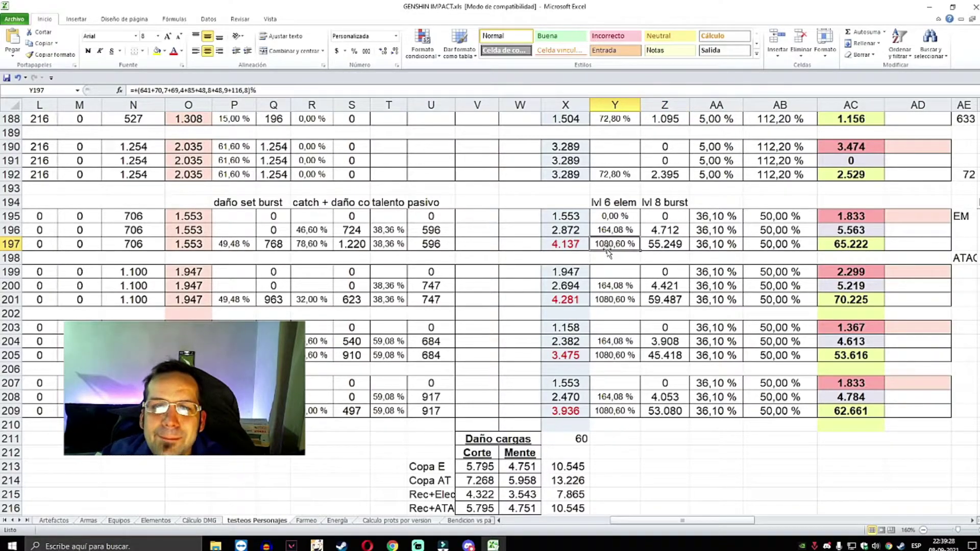
{"action": "left_click", "coordinate": [665, 207]}
{"action": "left_click", "coordinate": [602, 242]}
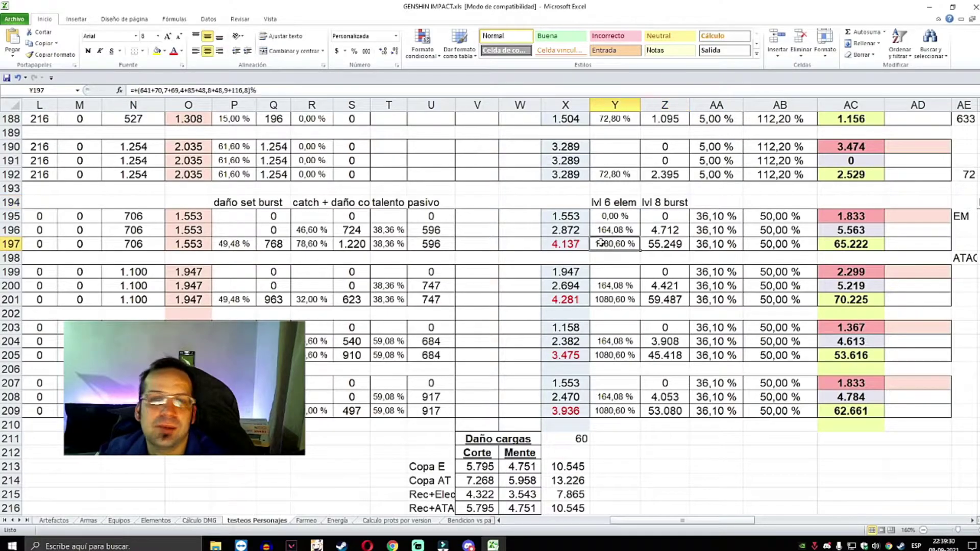
{"action": "double_click", "coordinate": [146, 90]}
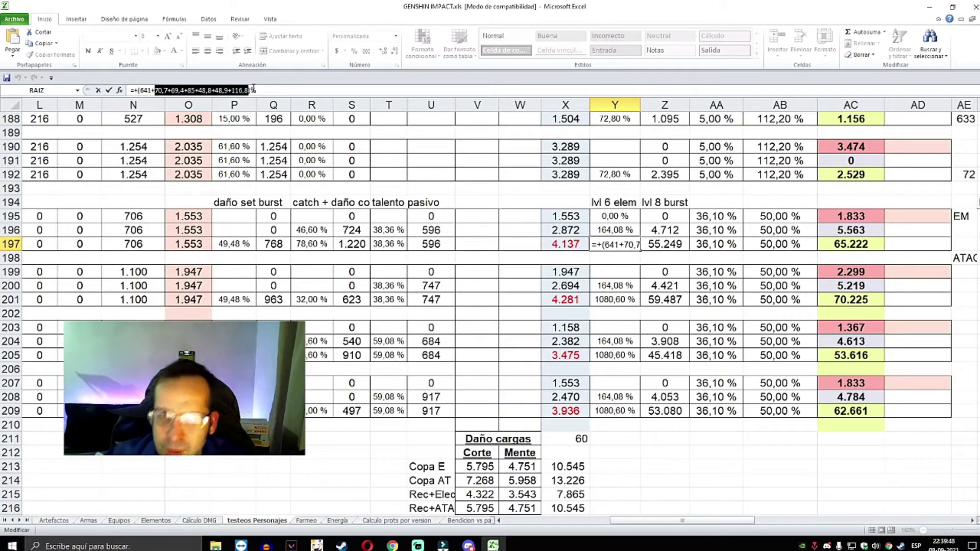
{"action": "key", "text": "Escape"}
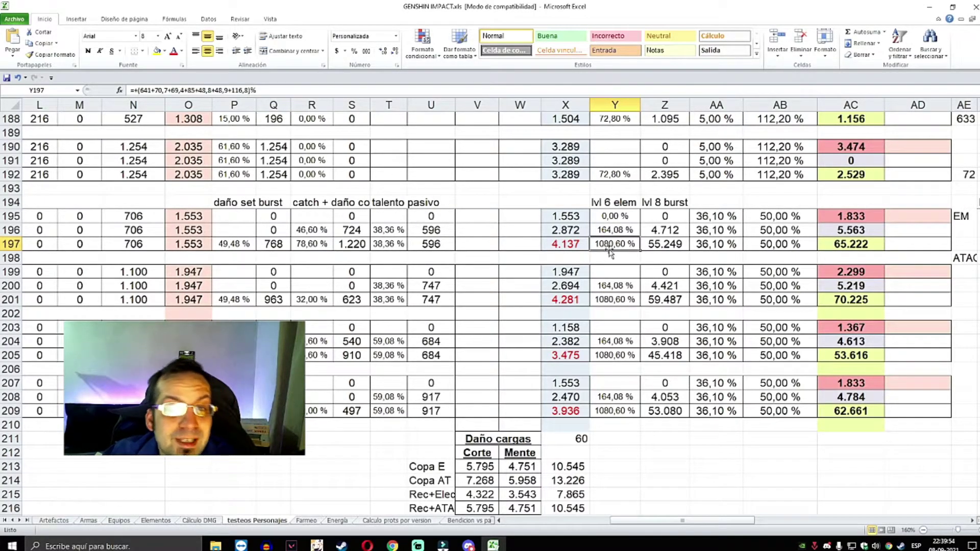
{"action": "left_click", "coordinate": [663, 245]}
{"action": "key", "text": "Left"}
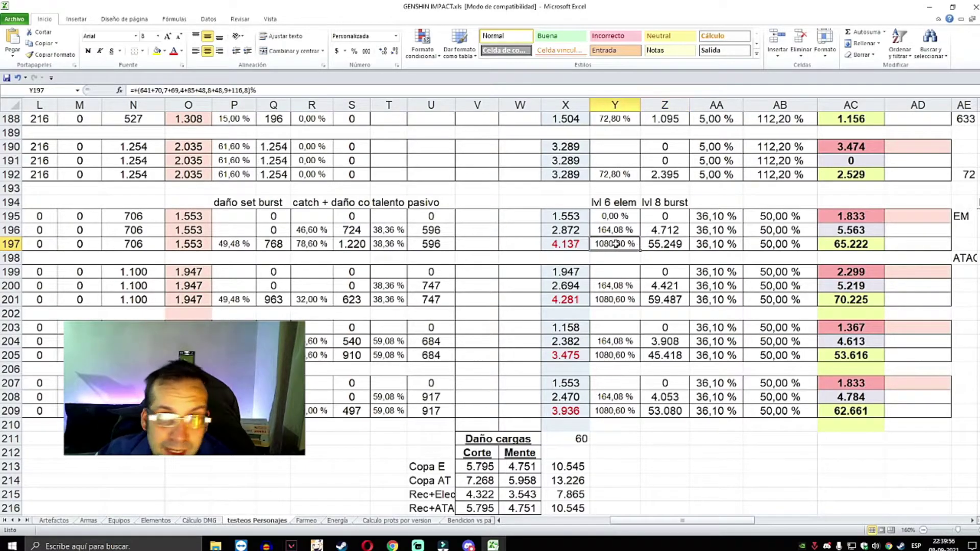
{"action": "key", "text": "Right"}
{"action": "key", "text": "Left"}
{"action": "key", "text": "Left"}
{"action": "key", "text": "Right"}
{"action": "key", "text": "Right"}
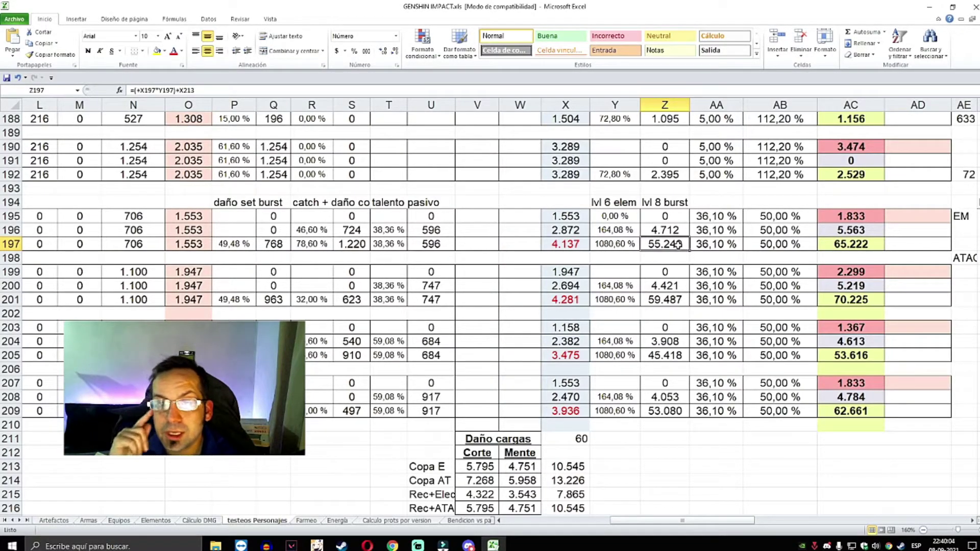
{"action": "left_click", "coordinate": [868, 248]}
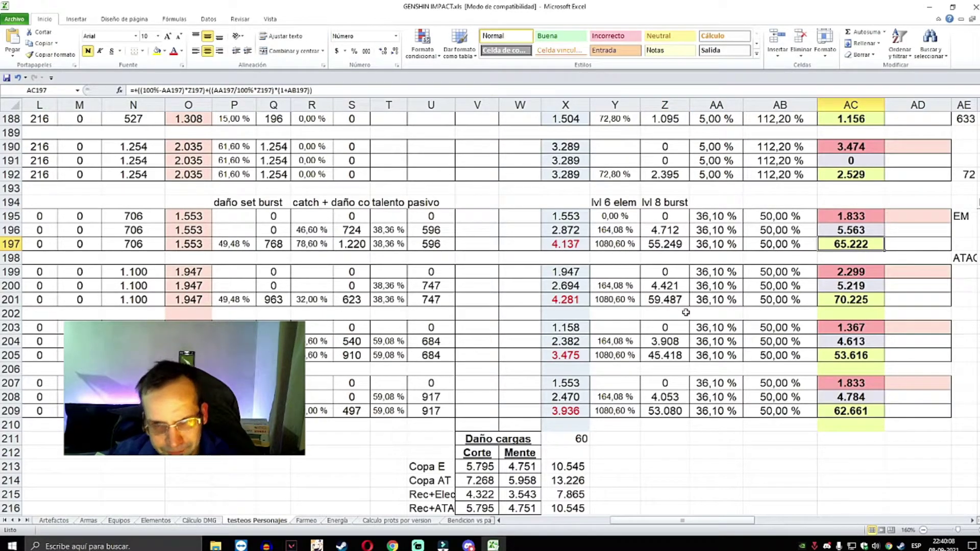
{"action": "left_click", "coordinate": [664, 246]}
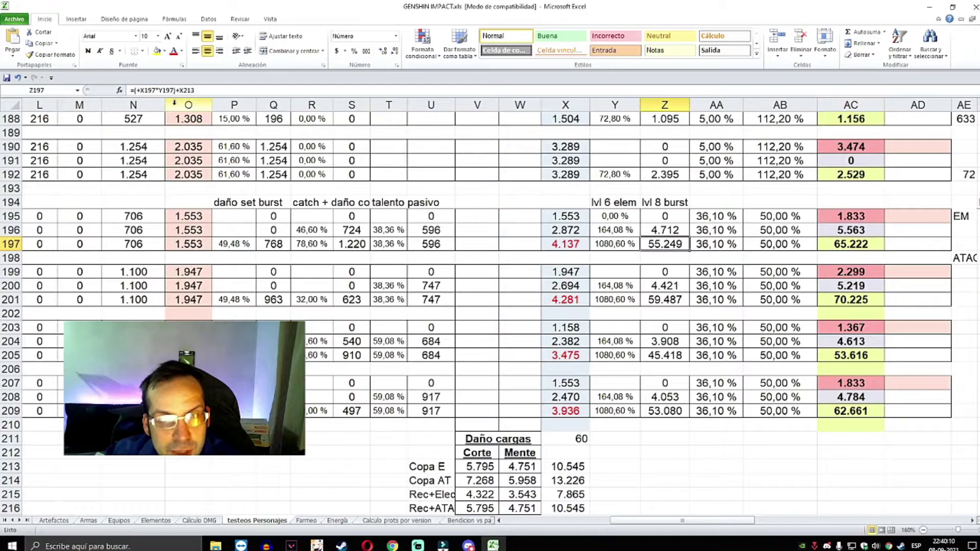
{"action": "left_click", "coordinate": [568, 468]}
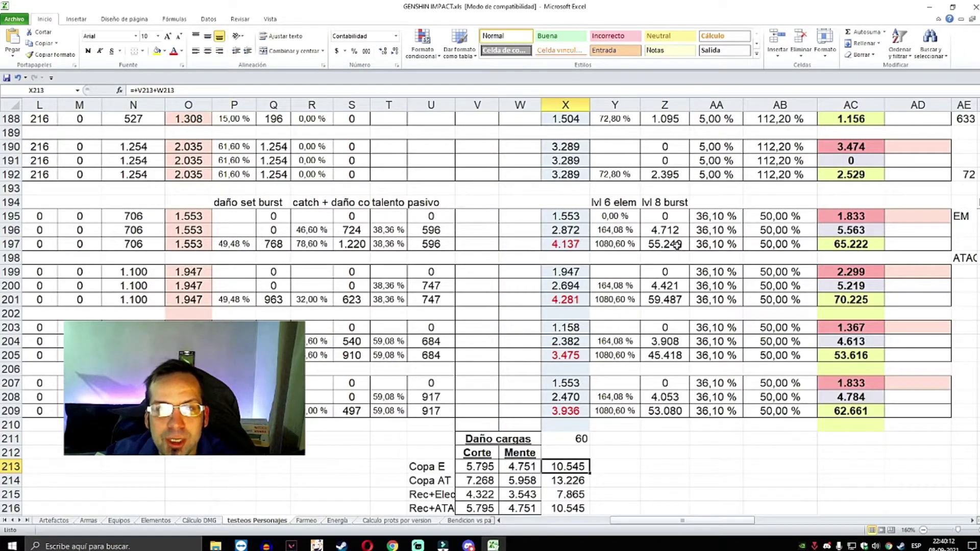
{"action": "left_click", "coordinate": [676, 246]}
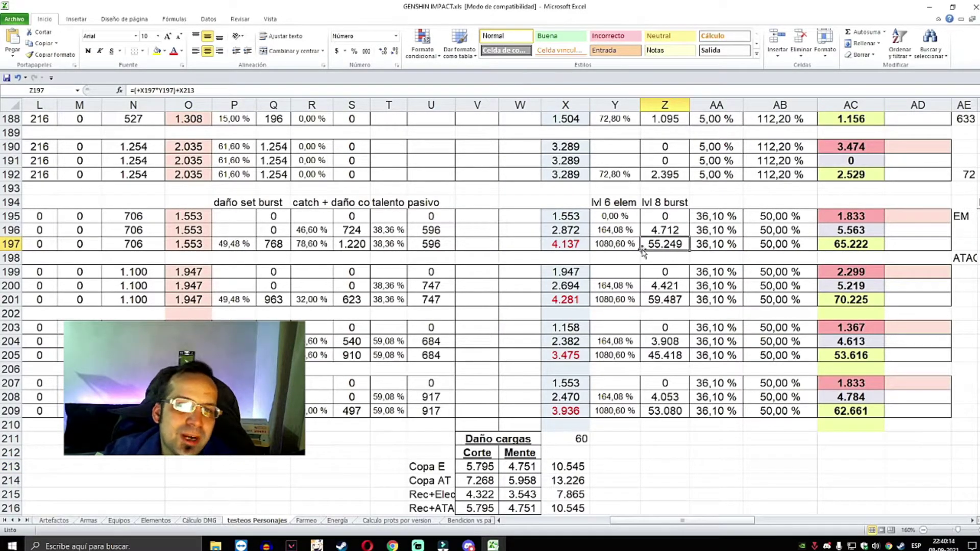
{"action": "left_click", "coordinate": [562, 467]}
{"action": "left_click", "coordinate": [678, 248]}
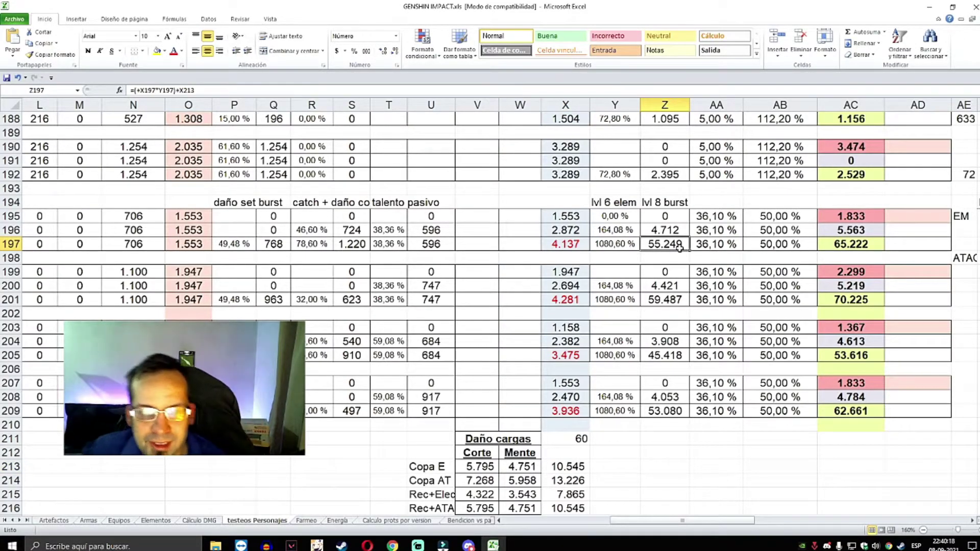
{"action": "left_click", "coordinate": [718, 244]}
{"action": "left_click", "coordinate": [780, 244]}
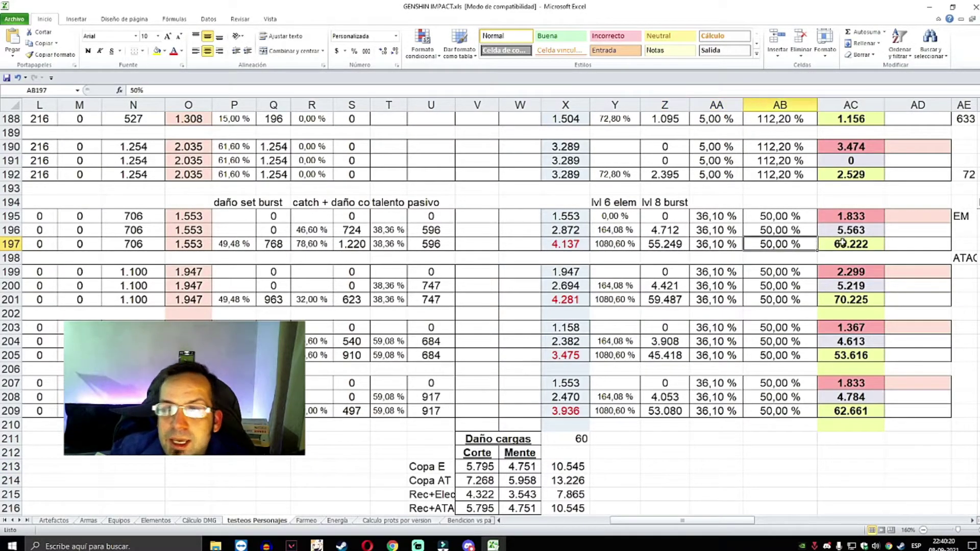
{"action": "left_click", "coordinate": [868, 244]}
{"action": "left_click", "coordinate": [718, 241]}
{"action": "left_click", "coordinate": [718, 216]}
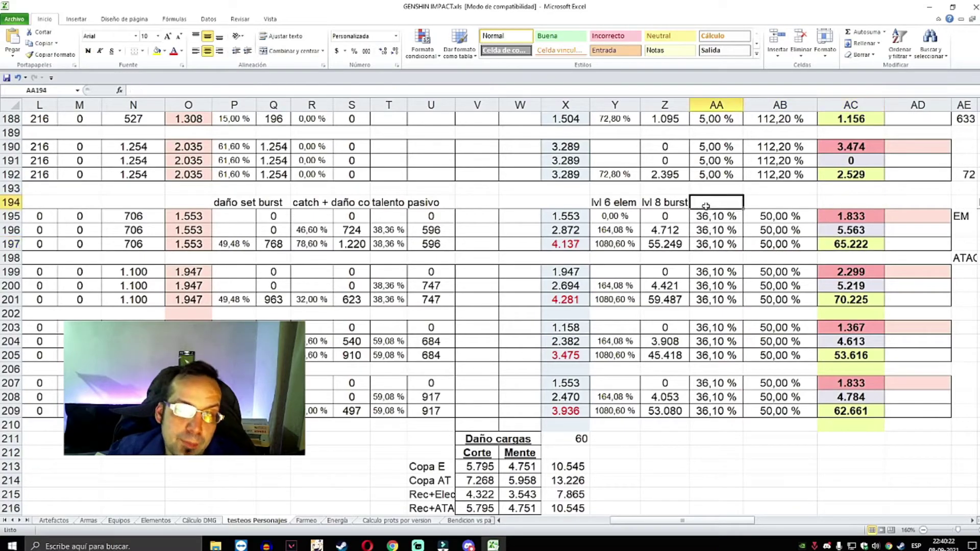
{"action": "left_click", "coordinate": [720, 255]}
{"action": "left_click", "coordinate": [730, 230]}
{"action": "left_click", "coordinate": [729, 219]}
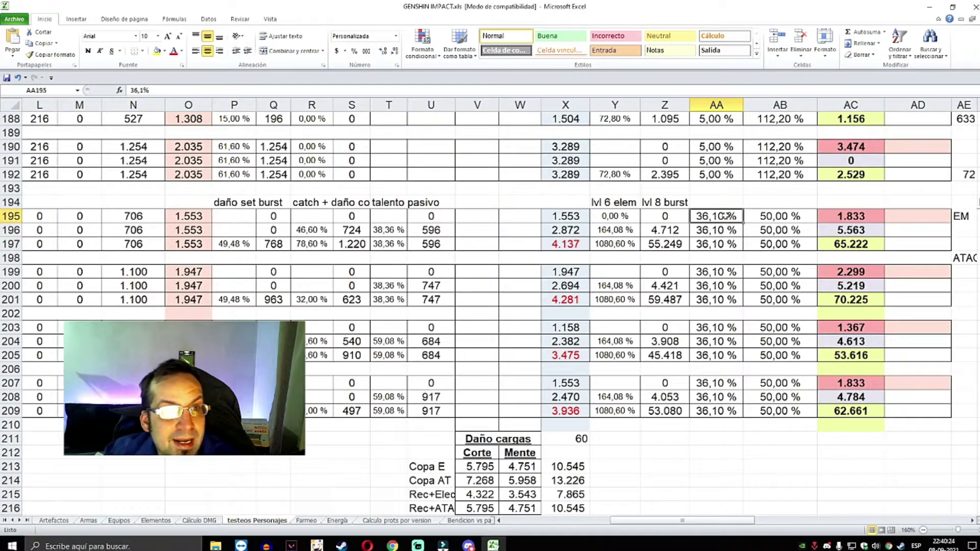
{"action": "left_click", "coordinate": [720, 244]}
{"action": "left_click", "coordinate": [723, 219]}
{"action": "left_click", "coordinate": [728, 245]}
{"action": "left_click", "coordinate": [721, 218]}
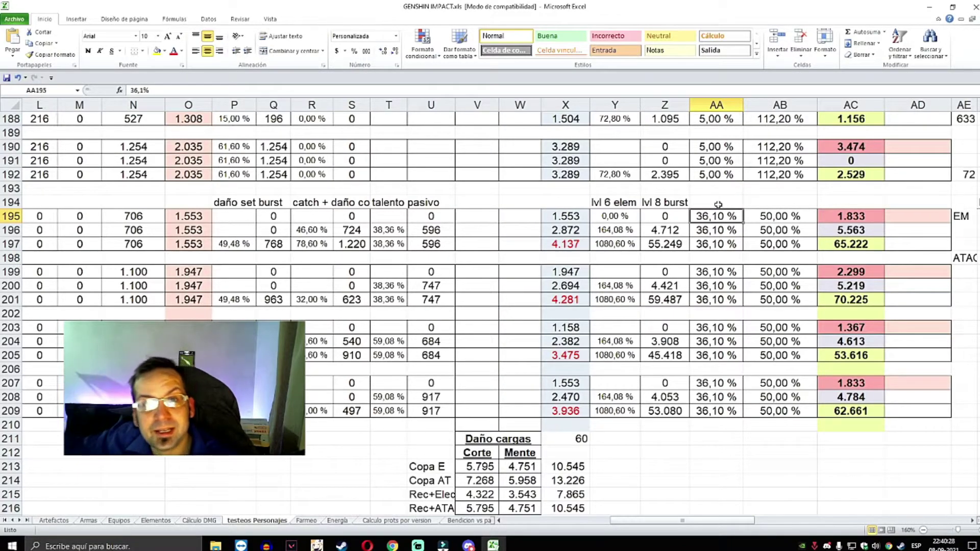
{"action": "left_click", "coordinate": [718, 245]}
{"action": "left_click", "coordinate": [852, 244]}
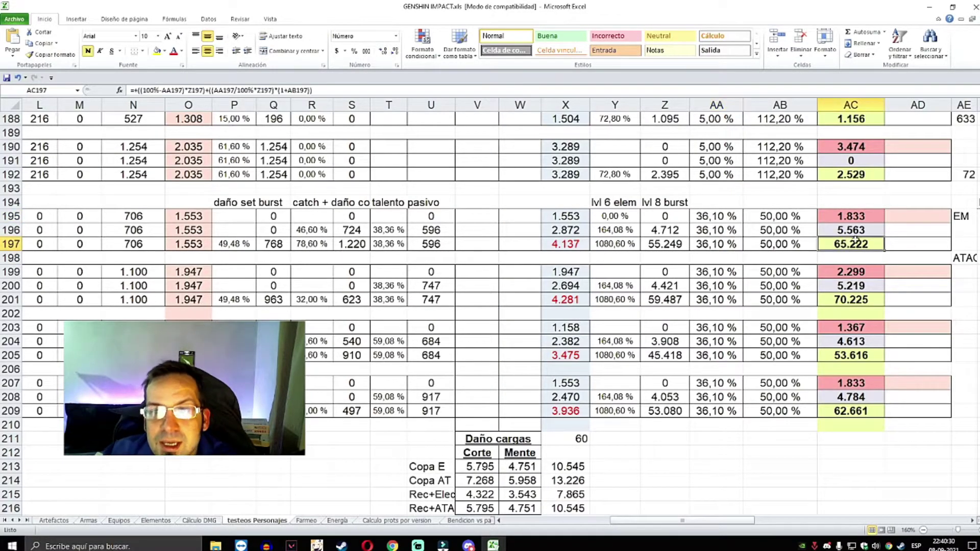
{"action": "left_click_drag", "start_coordinate": [852, 216], "coordinate": [852, 408]}
{"action": "left_click", "coordinate": [854, 243]}
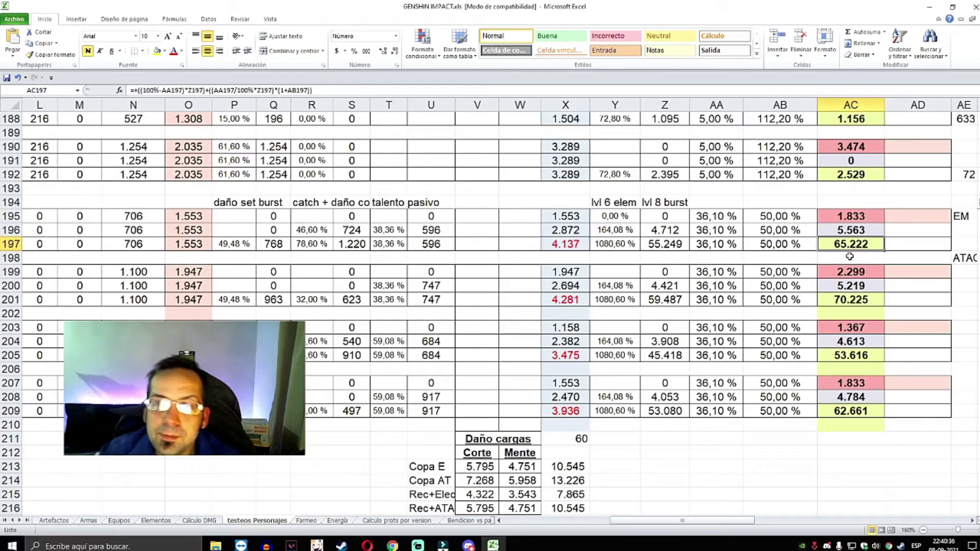
{"action": "left_click", "coordinate": [843, 295]}
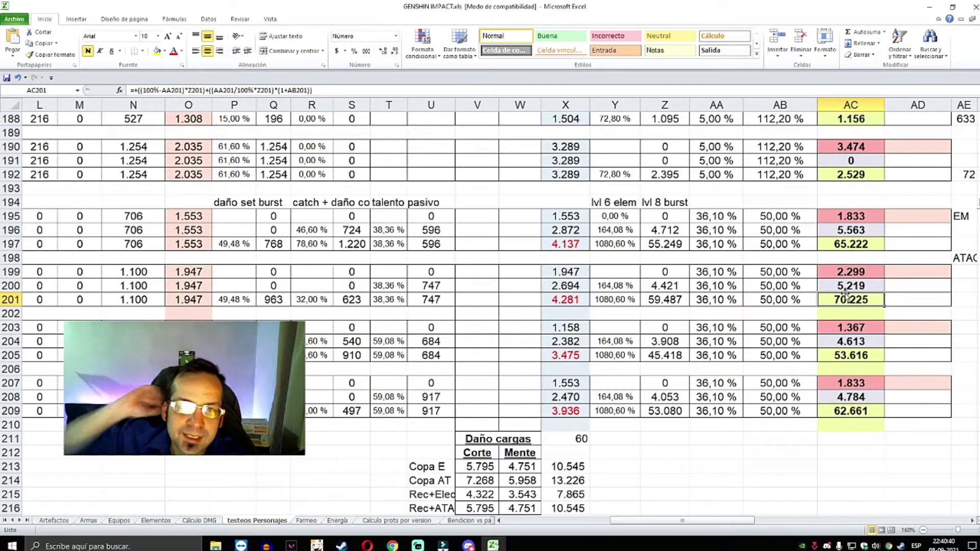
{"action": "left_click_drag", "start_coordinate": [845, 302], "coordinate": [858, 383]}
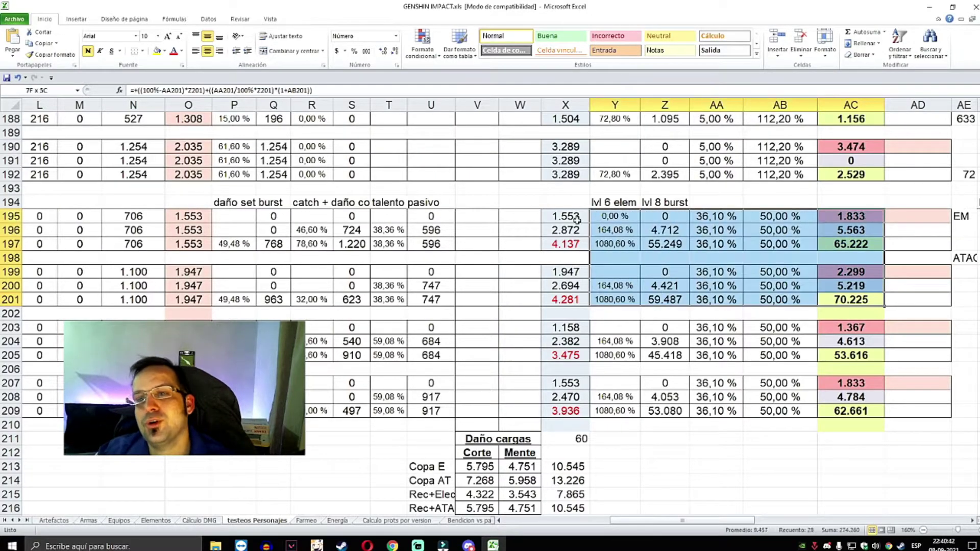
{"action": "left_click", "coordinate": [739, 421]}
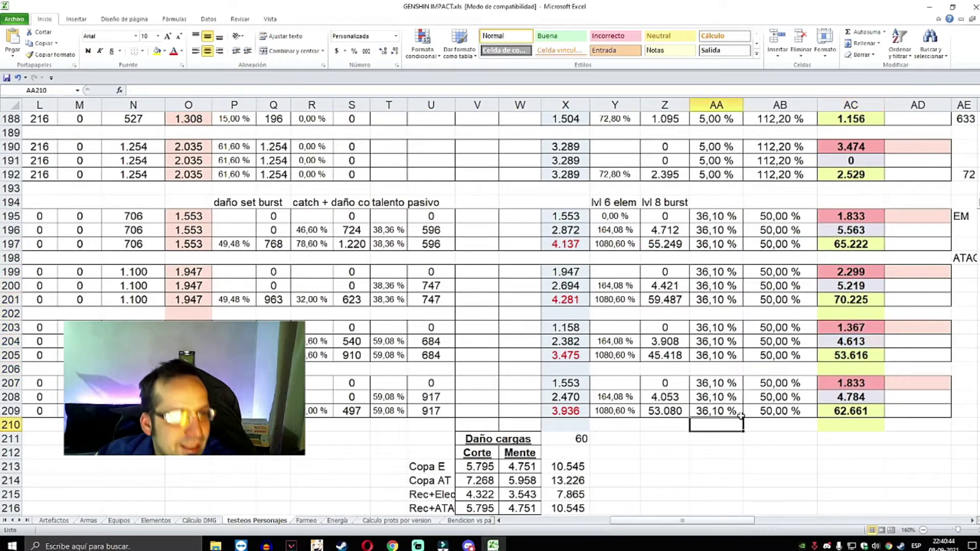
{"action": "scroll", "coordinate": [740, 377], "scroll_direction": "up", "scroll_amount": 2}
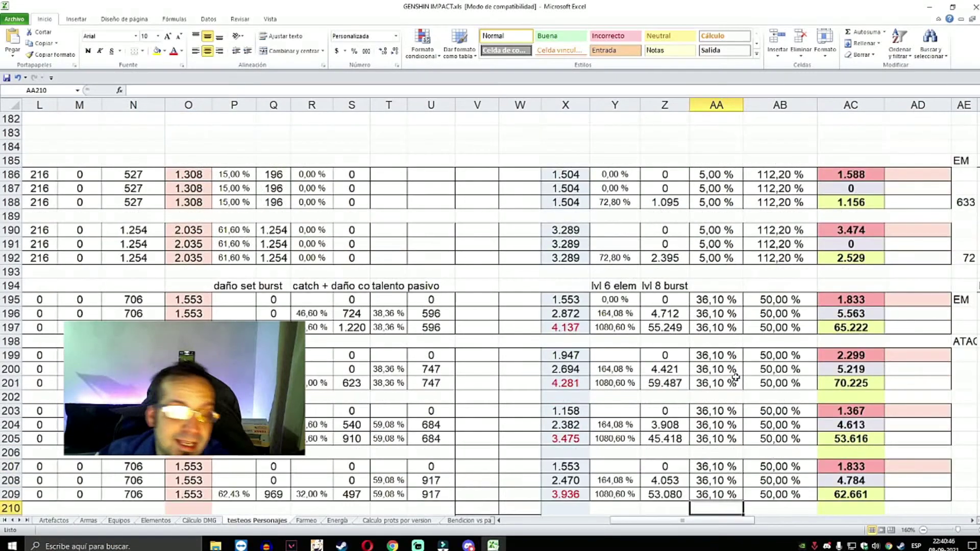
{"action": "scroll", "coordinate": [733, 379], "scroll_direction": "down", "scroll_amount": 1}
{"action": "left_click", "coordinate": [848, 341]}
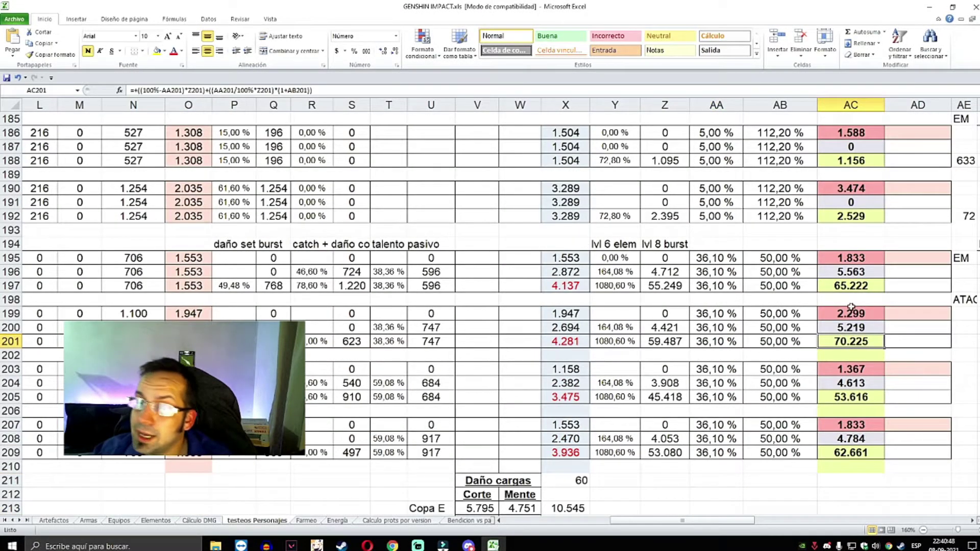
{"action": "key", "text": "Left"}
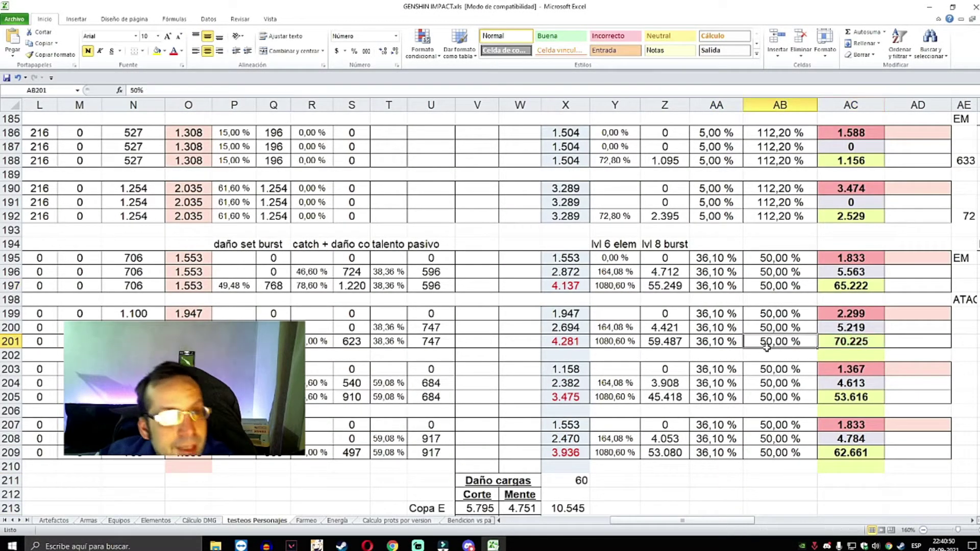
{"action": "key", "text": "Left"}
{"action": "key", "text": "Left"}
{"action": "key", "text": "Left"}
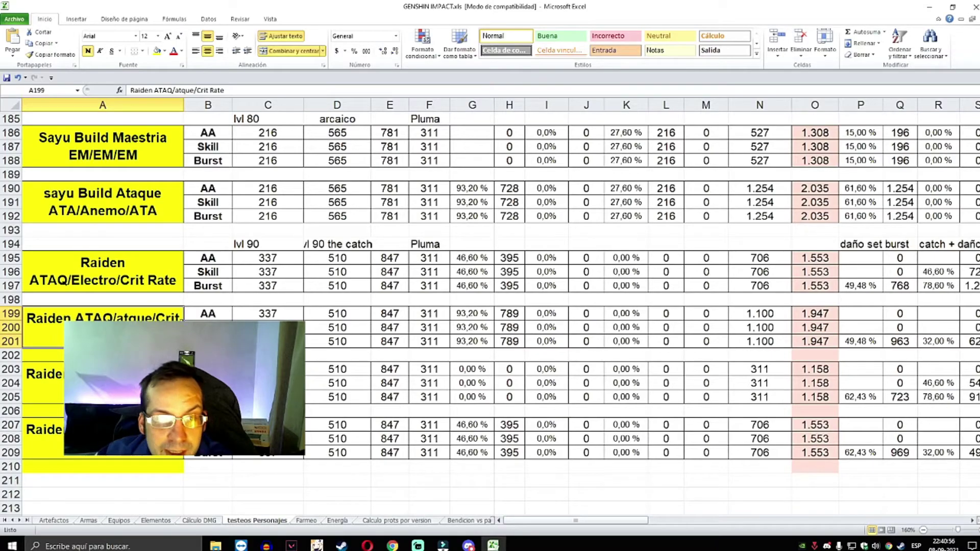
{"action": "left_click_drag", "start_coordinate": [103, 316], "coordinate": [865, 332]}
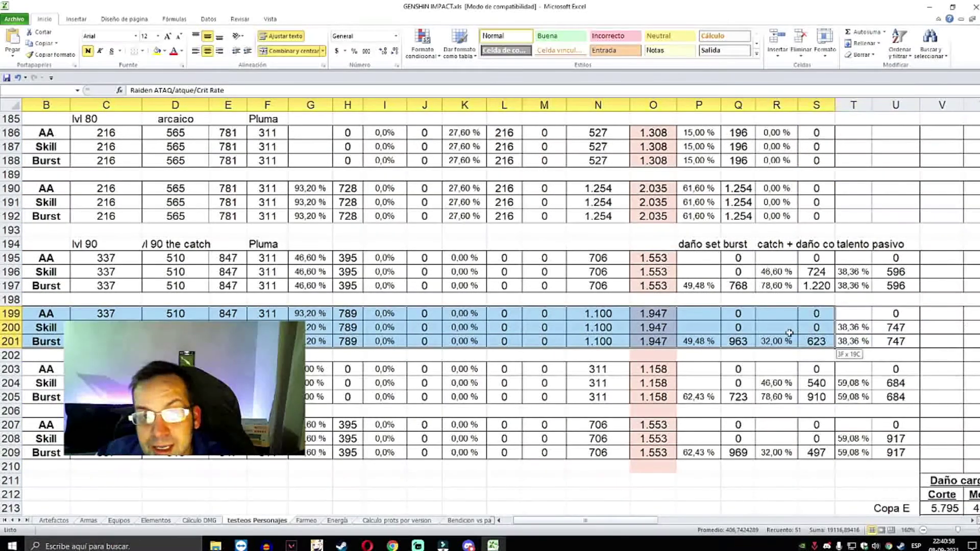
{"action": "mouse_move", "coordinate": [654, 314]}
{"action": "left_mouse_down"}
{"action": "mouse_move", "coordinate": [664, 348]}
{"action": "mouse_move", "coordinate": [849, 344]}
{"action": "left_mouse_up"}
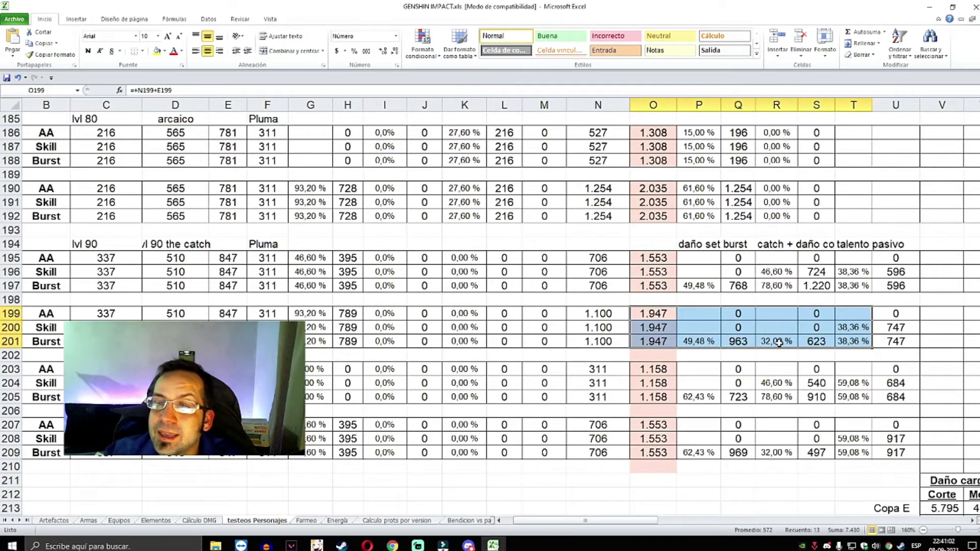
{"action": "left_click", "coordinate": [740, 343]}
{"action": "left_click", "coordinate": [647, 338]}
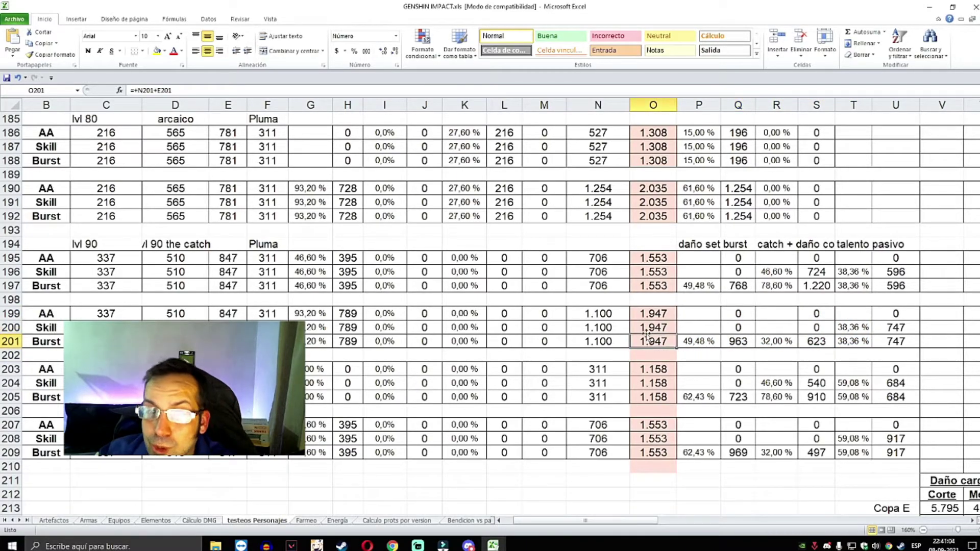
{"action": "left_click_drag", "start_coordinate": [504, 354], "coordinate": [896, 398]}
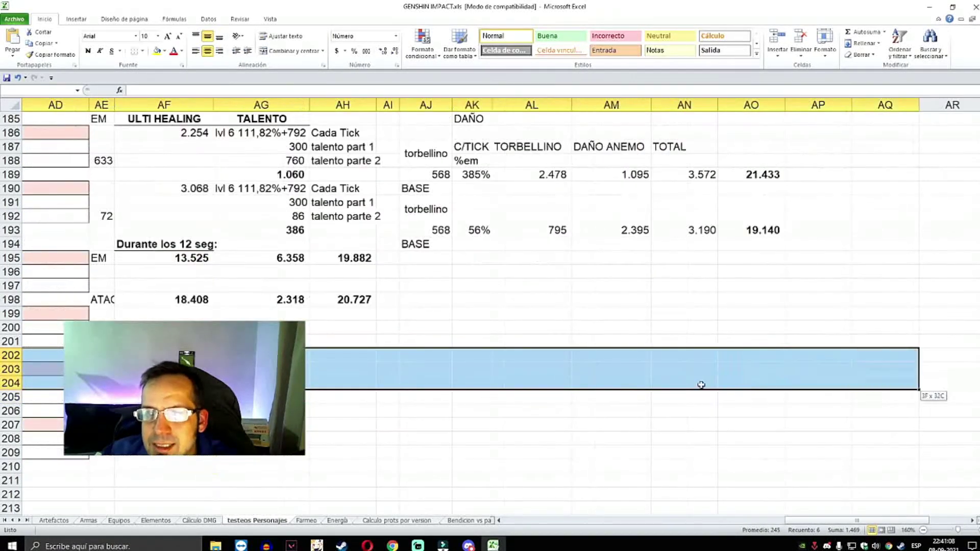
{"action": "left_click_drag", "start_coordinate": [896, 397], "coordinate": [36, 369]}
{"action": "left_click", "coordinate": [233, 341]}
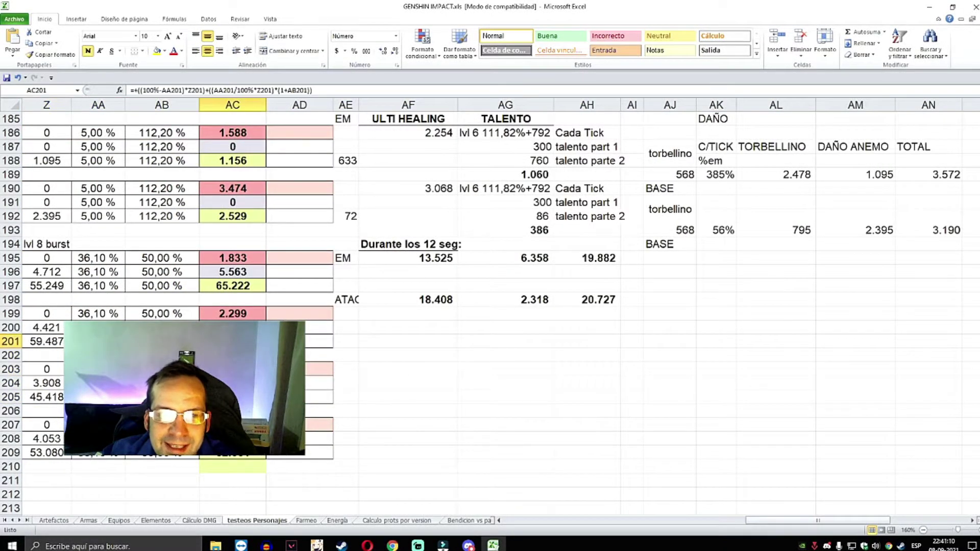
{"action": "key", "text": "Left"}
{"action": "key", "text": "Left"}
{"action": "key", "text": "Left"}
{"action": "key", "text": "Left"}
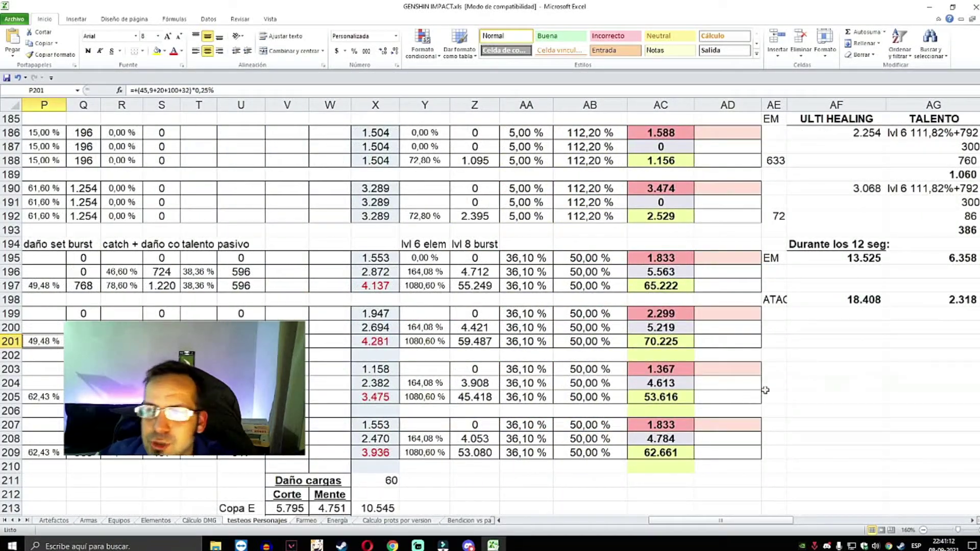
{"action": "left_click", "coordinate": [679, 276]}
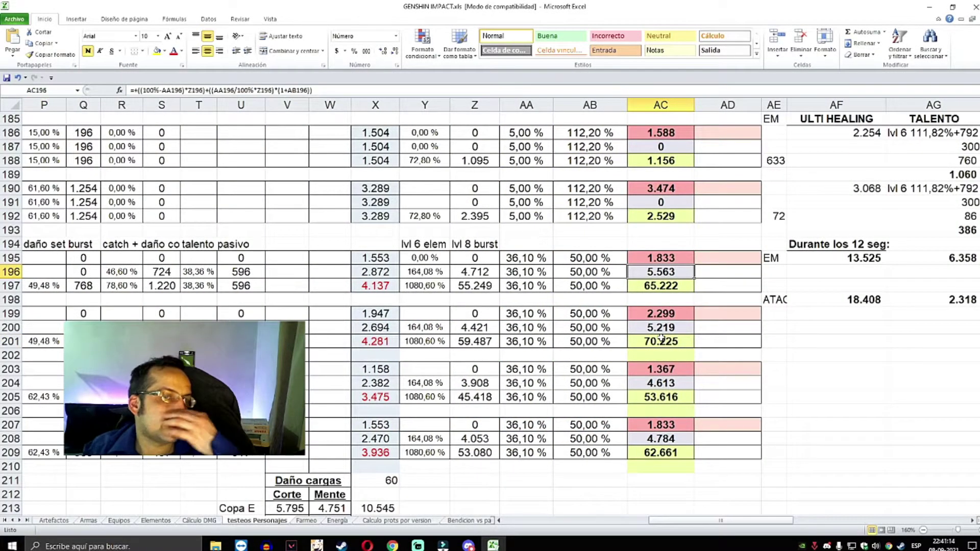
{"action": "left_click_drag", "start_coordinate": [330, 286], "coordinate": [207, 258]}
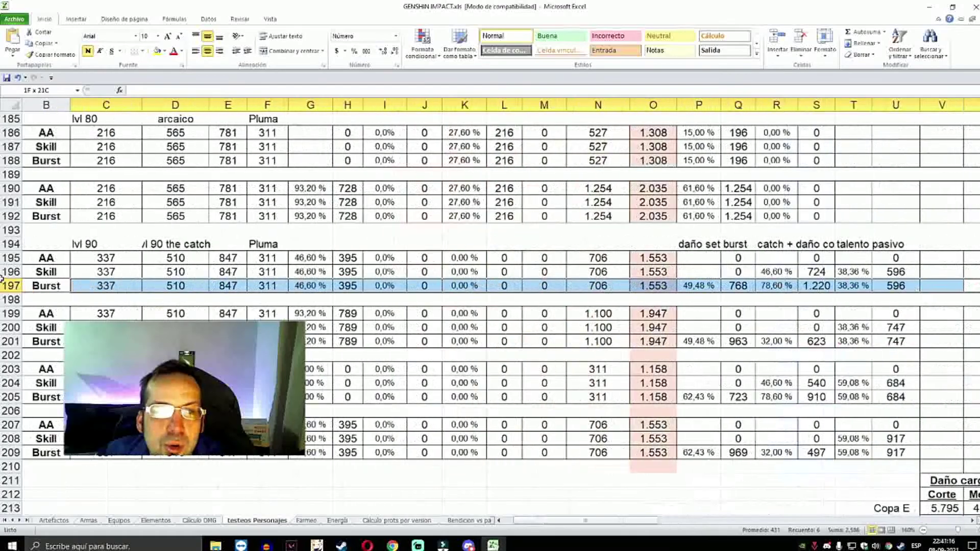
{"action": "mouse_move", "coordinate": [331, 329]}
{"action": "left_mouse_down"}
{"action": "mouse_move", "coordinate": [733, 332]}
{"action": "mouse_move", "coordinate": [204, 337]}
{"action": "left_mouse_up"}
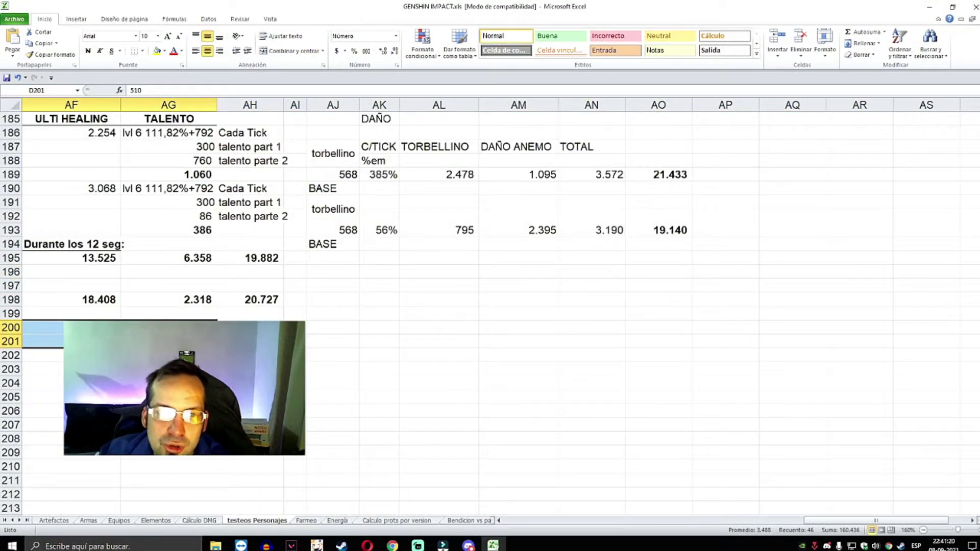
{"action": "scroll", "coordinate": [60, 341], "scroll_direction": "left", "scroll_amount": 6}
{"action": "left_click", "coordinate": [60, 342]}
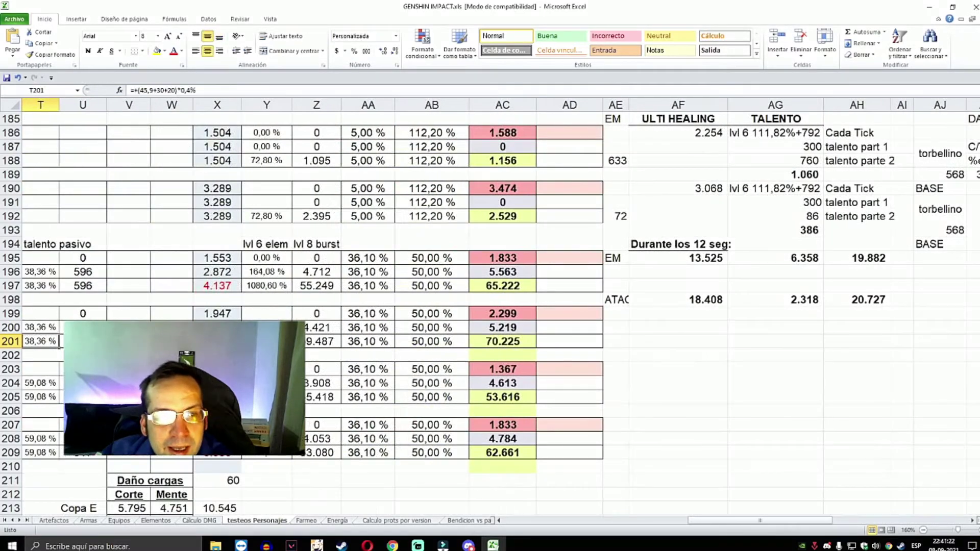
{"action": "key", "text": "Right"}
{"action": "key", "text": "Right"}
{"action": "key", "text": "Right"}
{"action": "key", "text": "Right"}
{"action": "key", "text": "Right"}
{"action": "key", "text": "Right"}
{"action": "key", "text": "Right"}
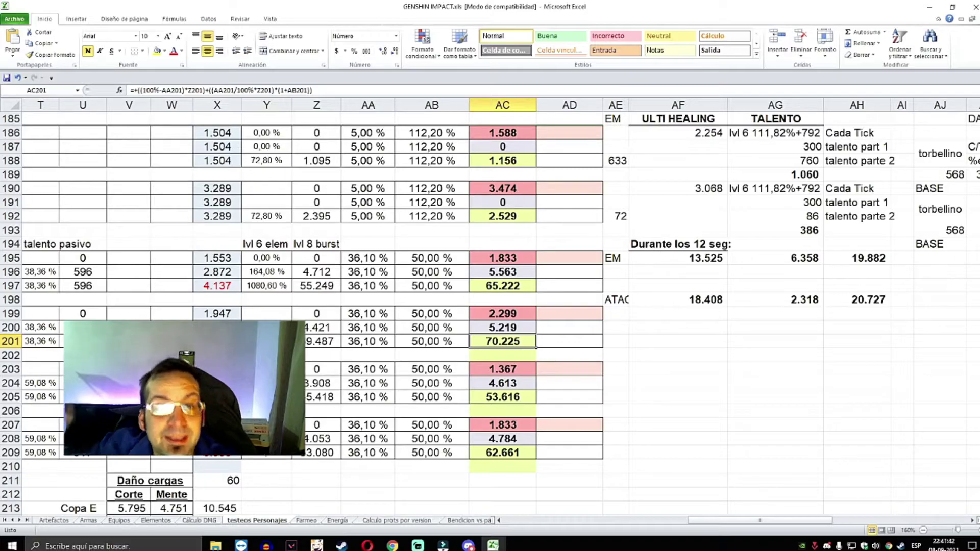
{"action": "key", "text": "Left"}
{"action": "key", "text": "Left"}
{"action": "key", "text": "Left"}
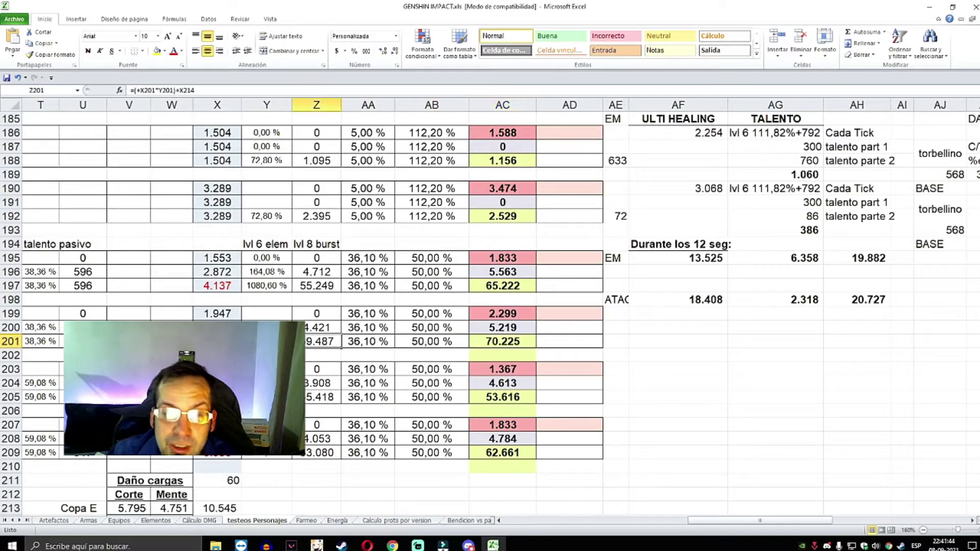
{"action": "key", "text": "Left"}
{"action": "key", "text": "Right"}
{"action": "key", "text": "Right"}
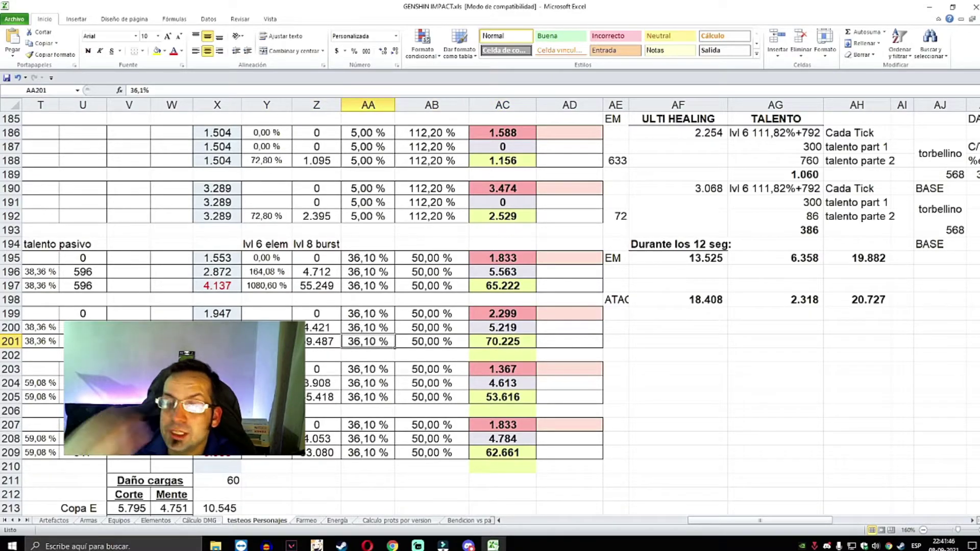
{"action": "key", "text": "Right"}
{"action": "key", "text": "Right"}
{"action": "key", "text": "Right"}
{"action": "key", "text": "Up"}
{"action": "key", "text": "Up"}
{"action": "key", "text": "Left"}
{"action": "key", "text": "Up"}
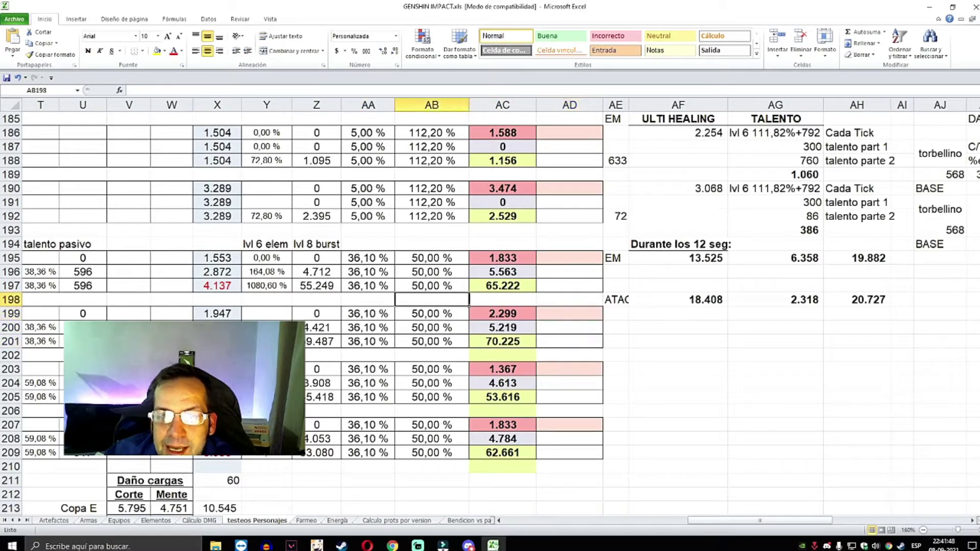
{"action": "key", "text": "Up"}
{"action": "key", "text": "Up"}
{"action": "key", "text": "Left"}
{"action": "key", "text": "Left"}
{"action": "key", "text": "Left"}
{"action": "key", "text": "Left"}
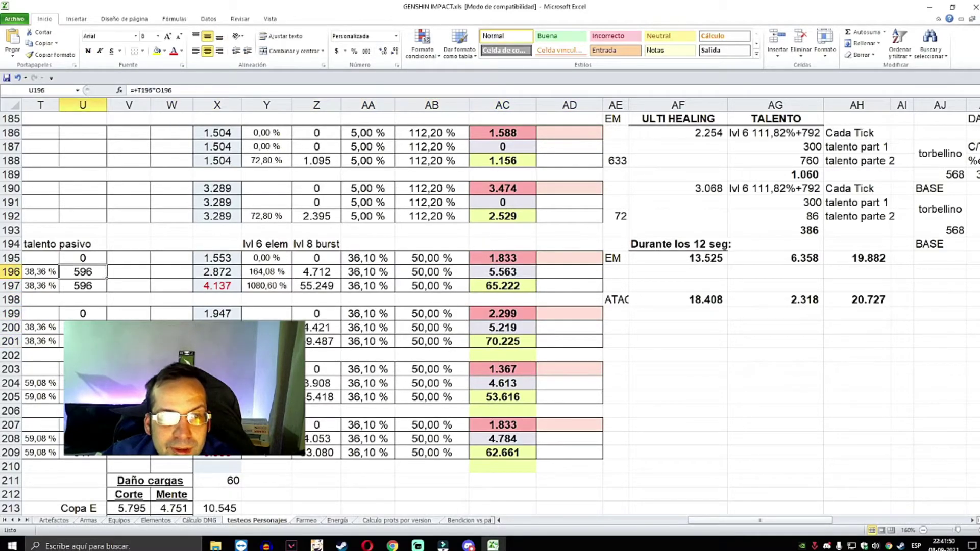
{"action": "key", "text": "Right"}
{"action": "key", "text": "Right"}
{"action": "key", "text": "Right"}
{"action": "key", "text": "Right"}
{"action": "key", "text": "Right"}
{"action": "key", "text": "Right"}
{"action": "key", "text": "Right"}
{"action": "key", "text": "Right"}
{"action": "key", "text": "Down"}
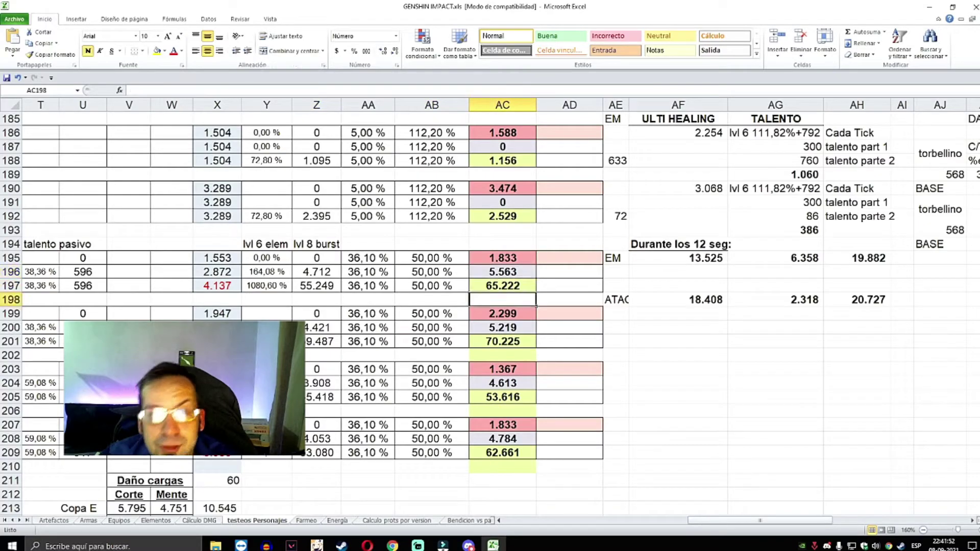
{"action": "key", "text": "Down"}
{"action": "key", "text": "Down"}
{"action": "key", "text": "Down"}
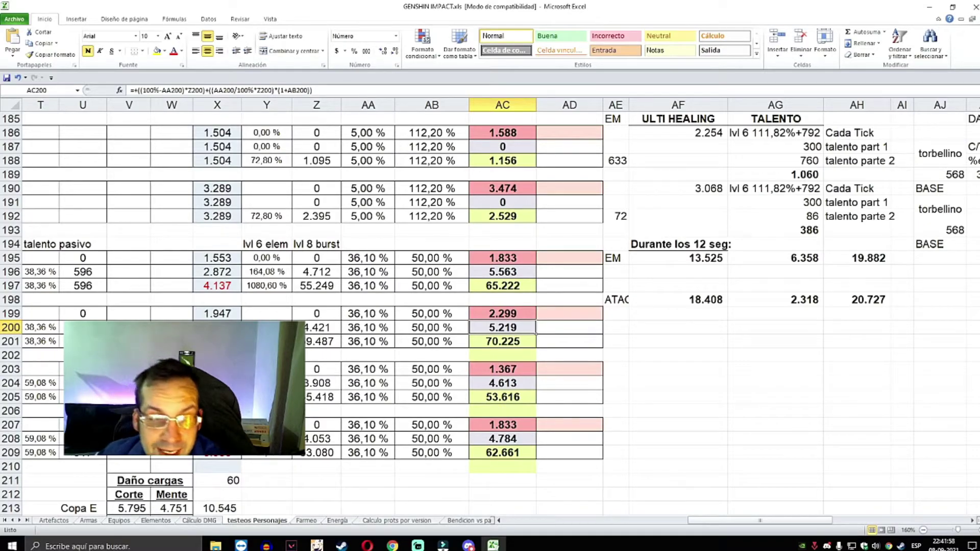
{"action": "scroll", "coordinate": [240, 356], "scroll_direction": "down", "scroll_amount": 4}
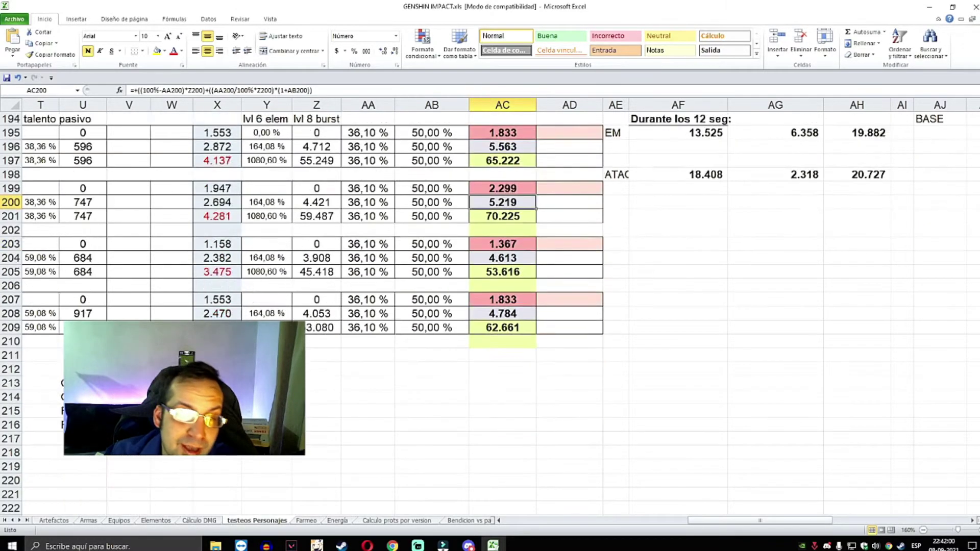
{"action": "left_click_drag", "start_coordinate": [217, 355], "coordinate": [267, 356]}
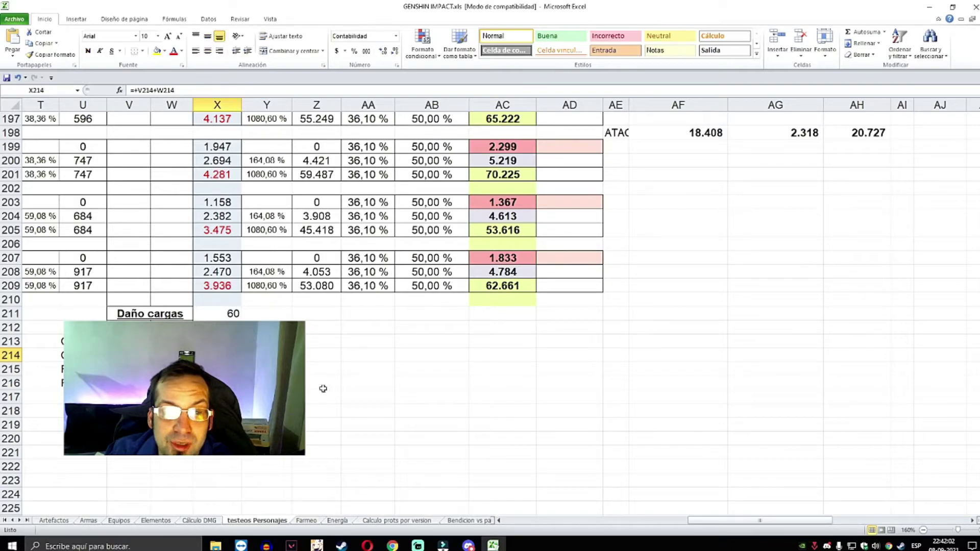
{"action": "scroll", "coordinate": [324, 389], "scroll_direction": "up", "scroll_amount": 3}
{"action": "scroll", "coordinate": [358, 398], "scroll_direction": "up", "scroll_amount": 2}
{"action": "scroll", "coordinate": [367, 402], "scroll_direction": "down", "scroll_amount": 2}
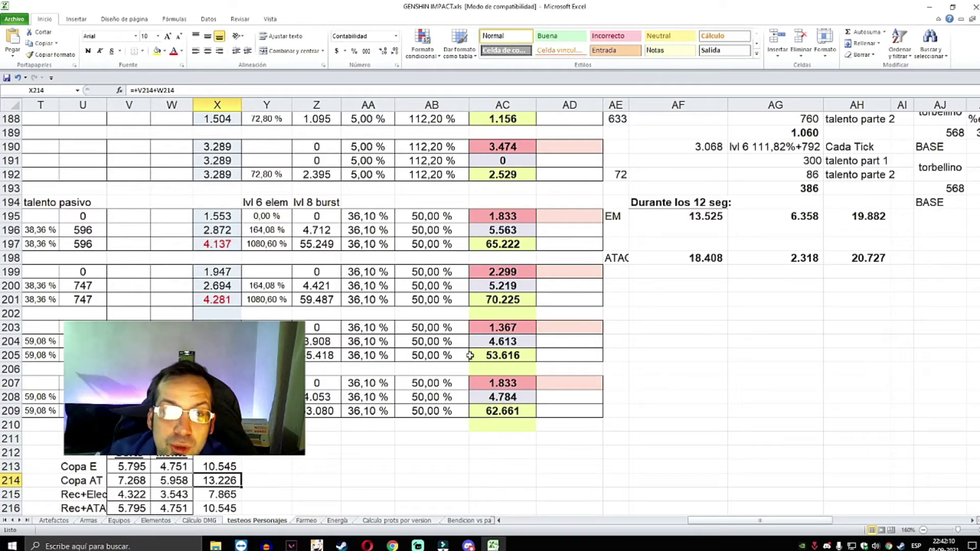
{"action": "left_click_drag", "start_coordinate": [503, 299], "coordinate": [346, 300]}
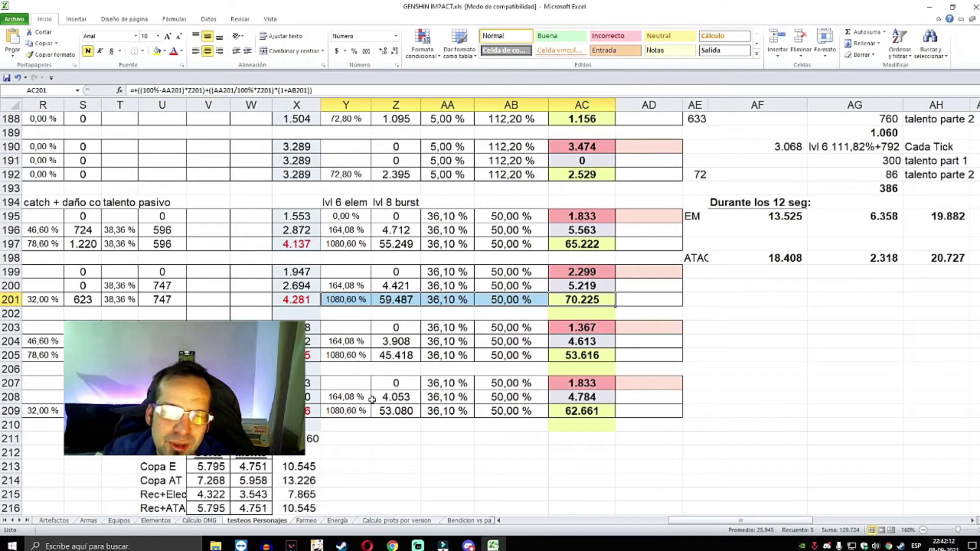
{"action": "left_click", "coordinate": [309, 467]}
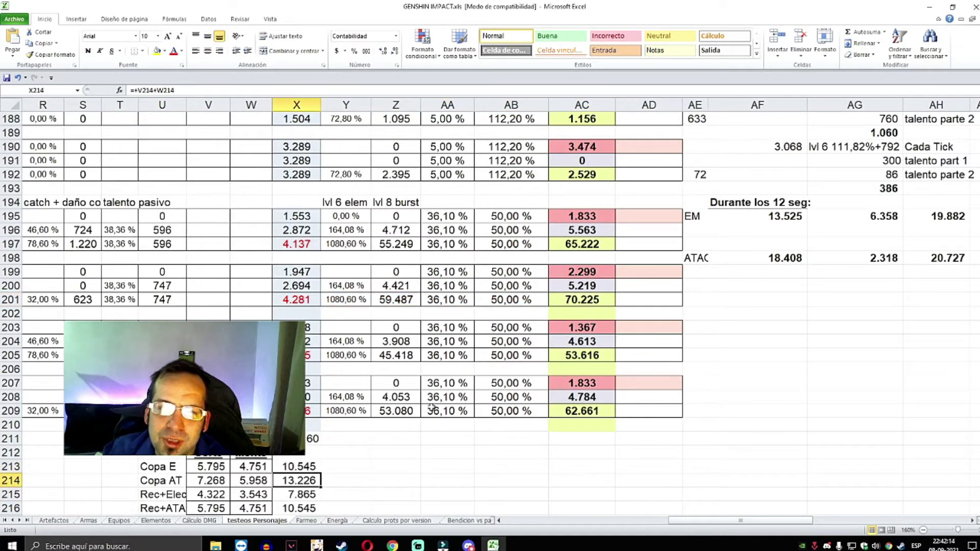
{"action": "left_click", "coordinate": [567, 300]}
{"action": "left_click_drag", "start_coordinate": [167, 471], "coordinate": [348, 511]}
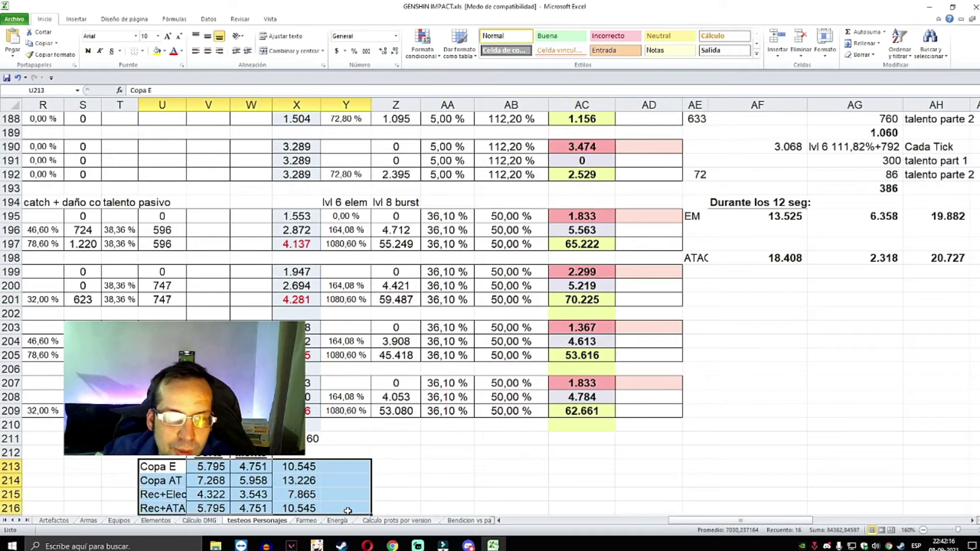
{"action": "left_click_drag", "start_coordinate": [346, 279], "coordinate": [587, 286]}
{"action": "left_click", "coordinate": [608, 287]}
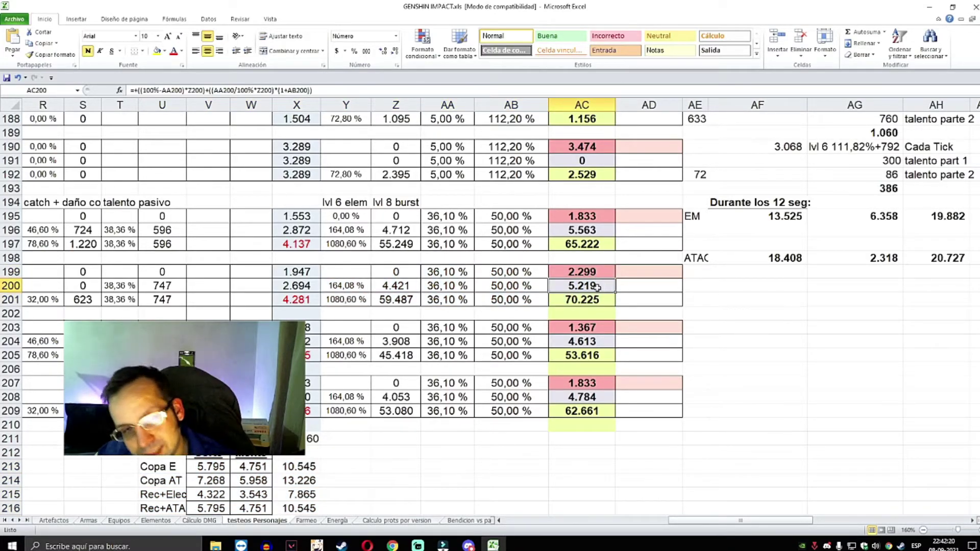
{"action": "scroll", "coordinate": [491, 306], "scroll_direction": "left", "scroll_amount": 5}
{"action": "left_click", "coordinate": [238, 341]}
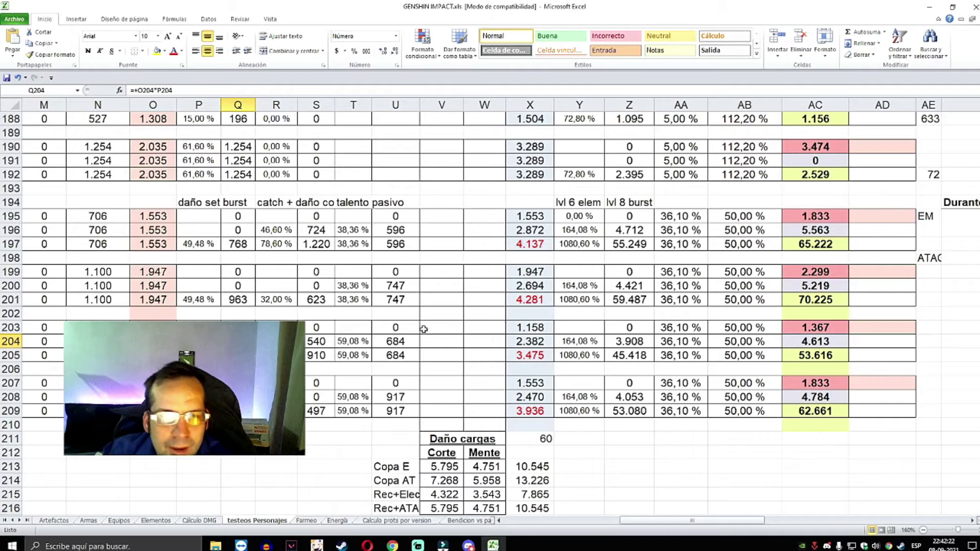
{"action": "left_click_drag", "start_coordinate": [423, 329], "coordinate": [15, 356]}
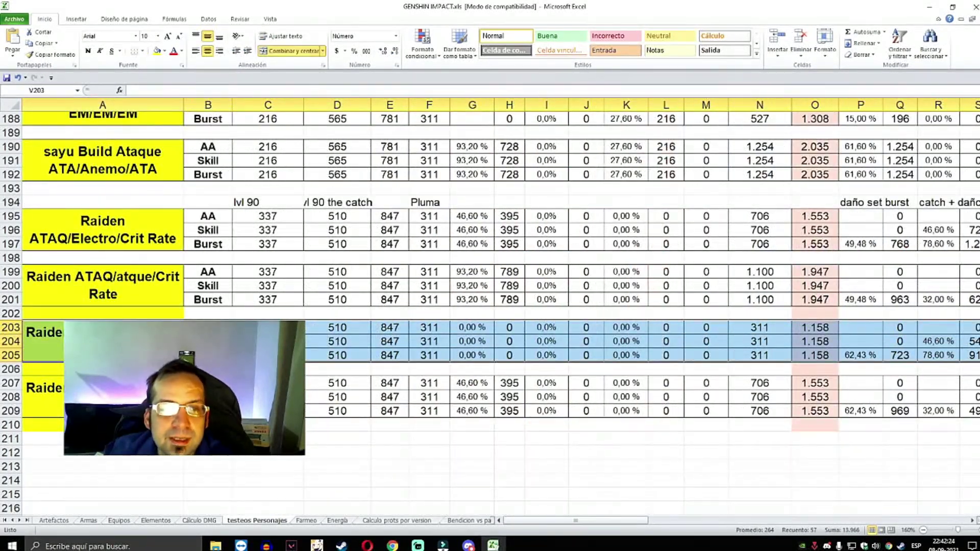
{"action": "mouse_move", "coordinate": [16, 355]}
{"action": "left_mouse_down"}
{"action": "mouse_move", "coordinate": [867, 361]}
{"action": "mouse_move", "coordinate": [347, 337]}
{"action": "left_mouse_up"}
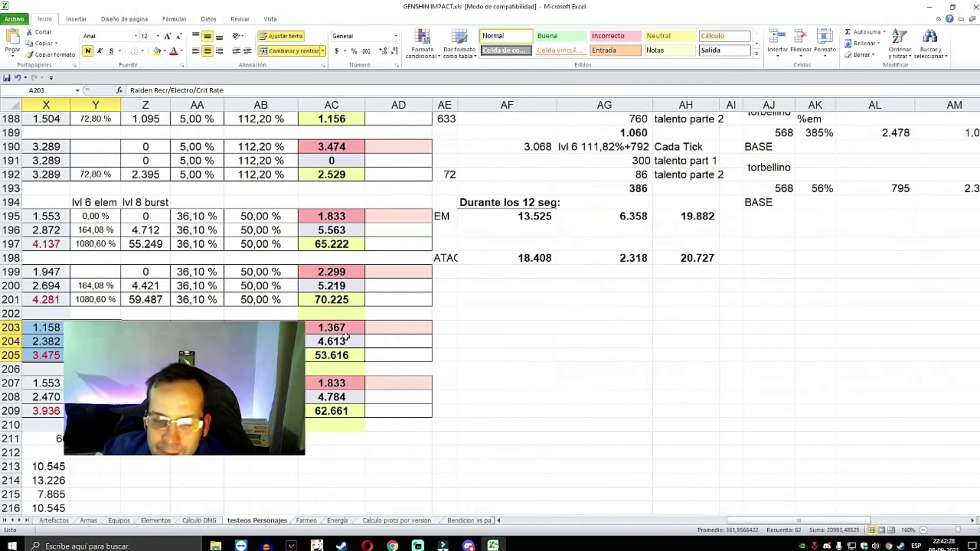
{"action": "left_click", "coordinate": [312, 313]}
{"action": "left_click", "coordinate": [314, 301]}
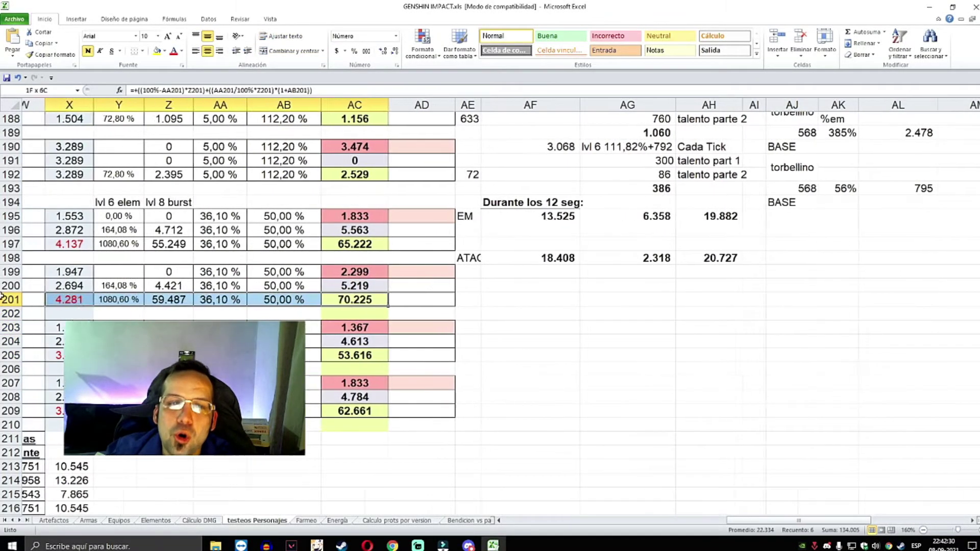
{"action": "scroll", "coordinate": [332, 297], "scroll_direction": "left", "scroll_amount": 3}
{"action": "left_click", "coordinate": [333, 245]}
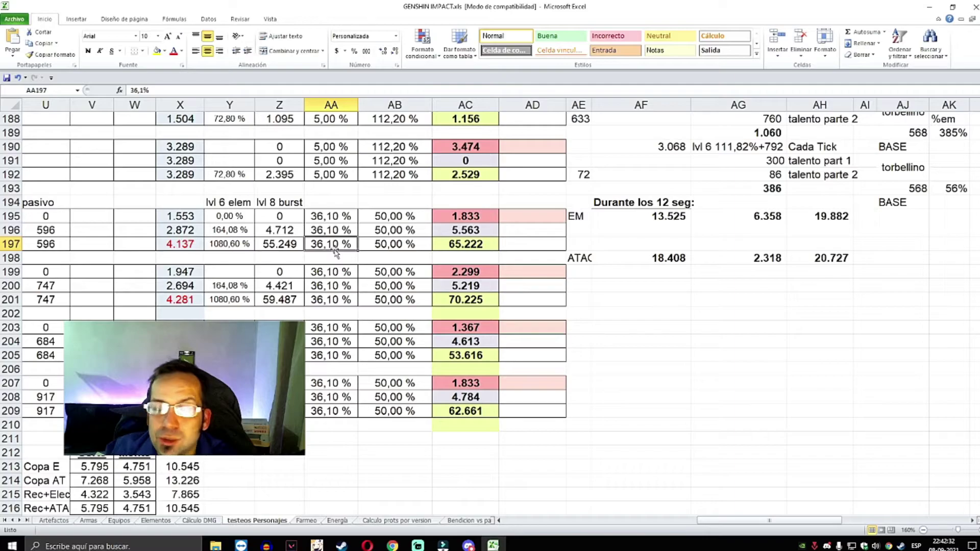
{"action": "left_click", "coordinate": [330, 229]}
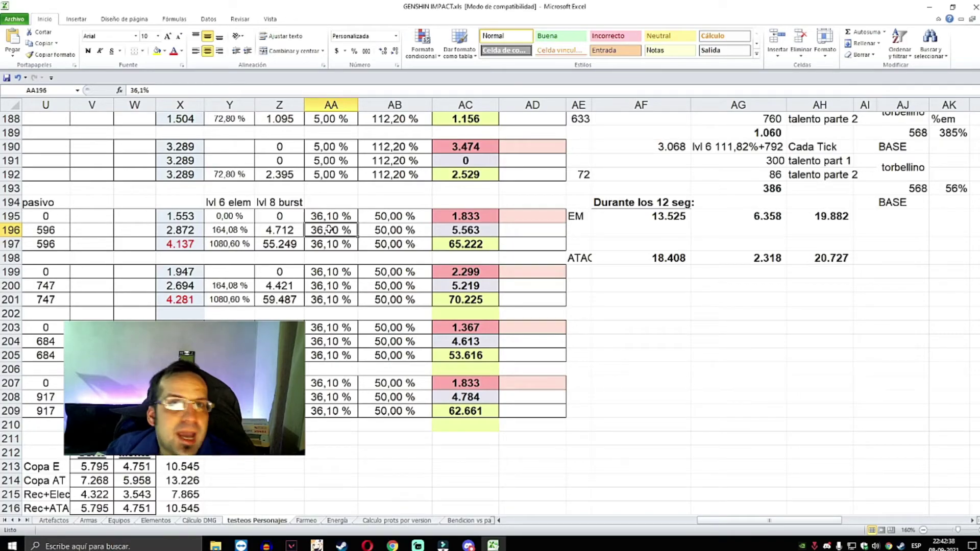
{"action": "left_click", "coordinate": [470, 300]}
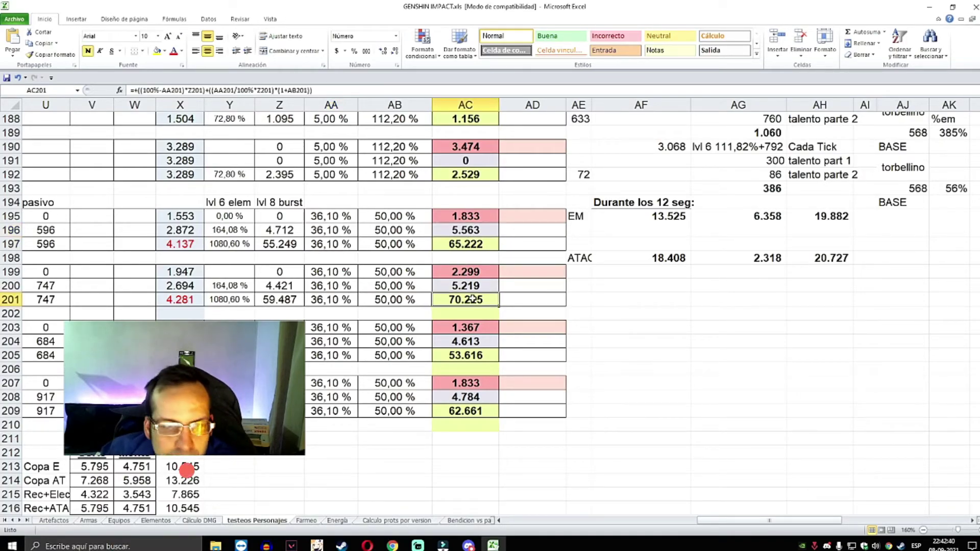
{"action": "scroll", "coordinate": [473, 299], "scroll_direction": "down", "scroll_amount": 1}
{"action": "scroll", "coordinate": [474, 299], "scroll_direction": "down", "scroll_amount": 1}
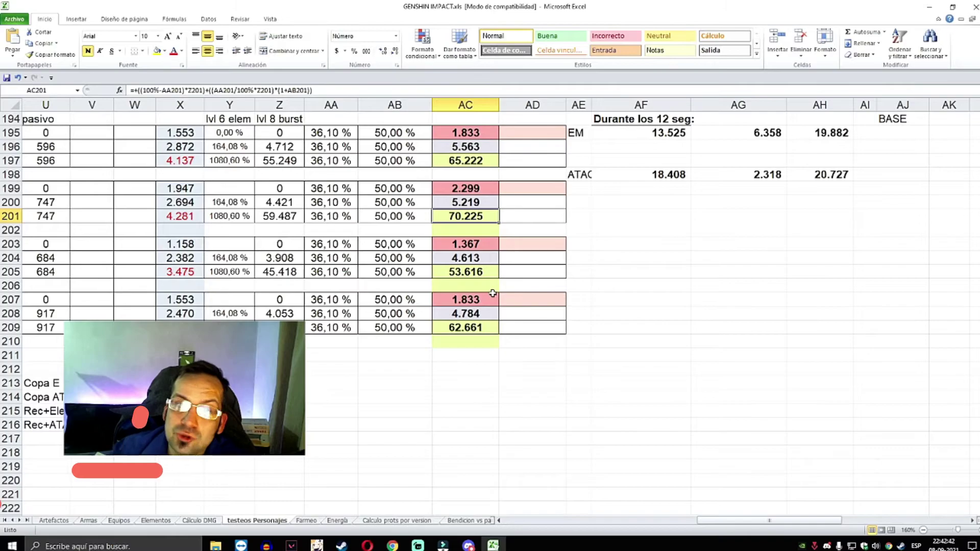
{"action": "scroll", "coordinate": [493, 293], "scroll_direction": "up", "scroll_amount": 3}
{"action": "scroll", "coordinate": [493, 294], "scroll_direction": "down", "scroll_amount": 1}
{"action": "left_click", "coordinate": [463, 356]}
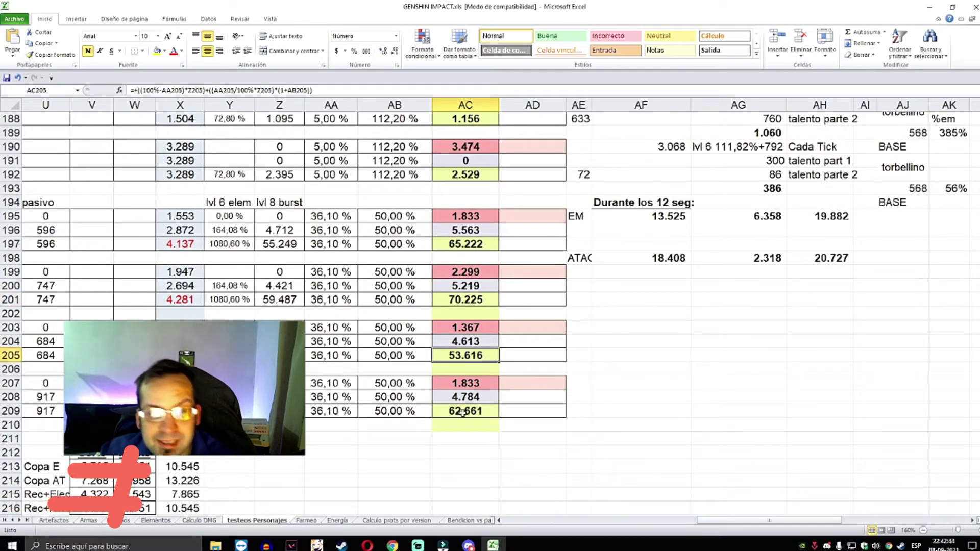
{"action": "left_click_drag", "start_coordinate": [463, 413], "coordinate": [2, 398]}
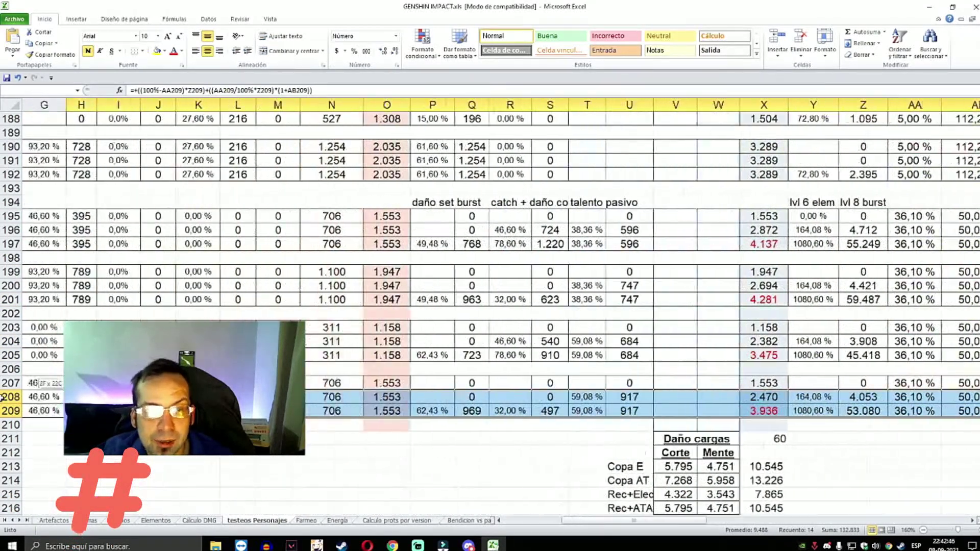
{"action": "mouse_move", "coordinate": [36, 342]}
{"action": "left_mouse_down"}
{"action": "mouse_move", "coordinate": [835, 361]}
{"action": "mouse_move", "coordinate": [48, 411]}
{"action": "mouse_move", "coordinate": [3, 369]}
{"action": "mouse_move", "coordinate": [35, 350]}
{"action": "mouse_move", "coordinate": [836, 376]}
{"action": "left_mouse_up"}
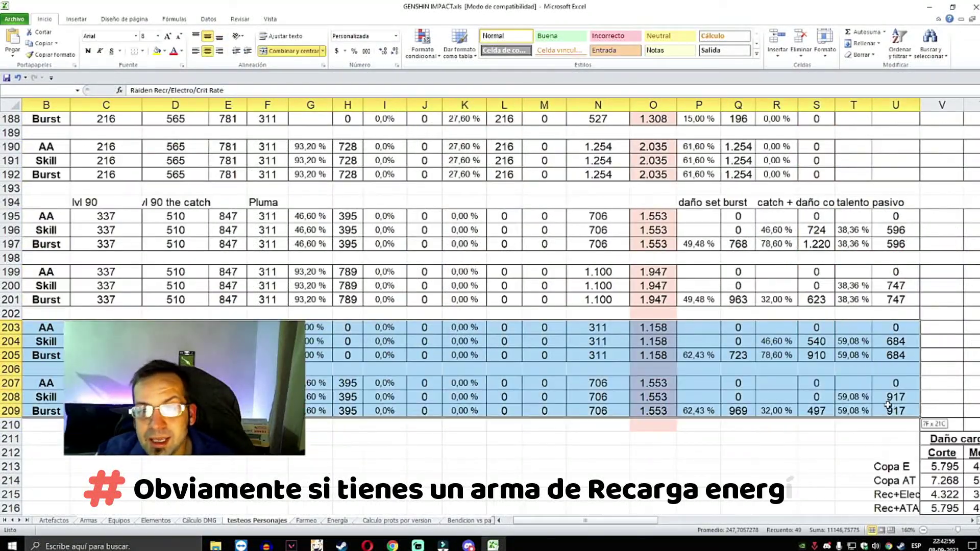
{"action": "left_click_drag", "start_coordinate": [836, 376], "coordinate": [283, 416]}
{"action": "left_click_drag", "start_coordinate": [538, 425], "coordinate": [2, 401]}
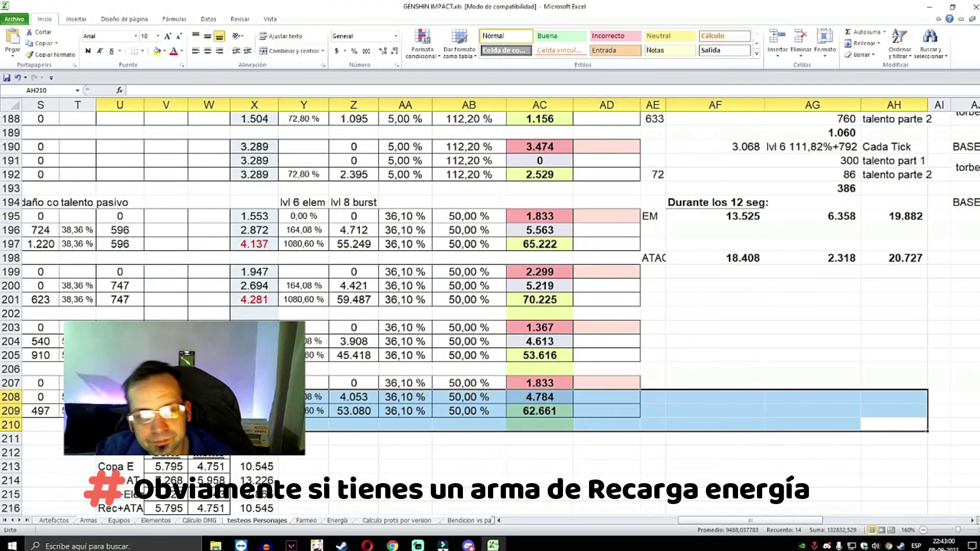
{"action": "left_click", "coordinate": [424, 461]}
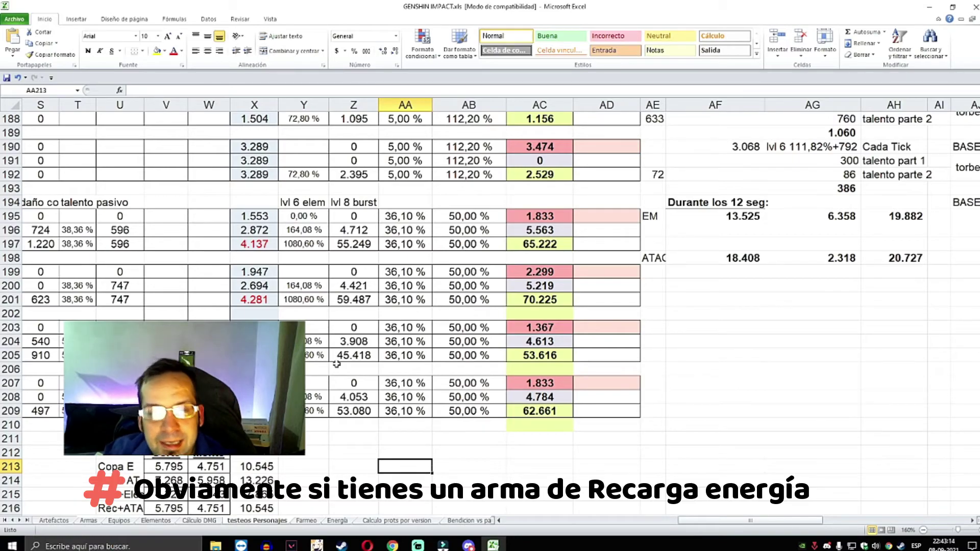
{"action": "mouse_move", "coordinate": [514, 415]}
{"action": "left_mouse_down"}
{"action": "mouse_move", "coordinate": [1, 397]}
{"action": "mouse_move", "coordinate": [783, 384]}
{"action": "left_mouse_up"}
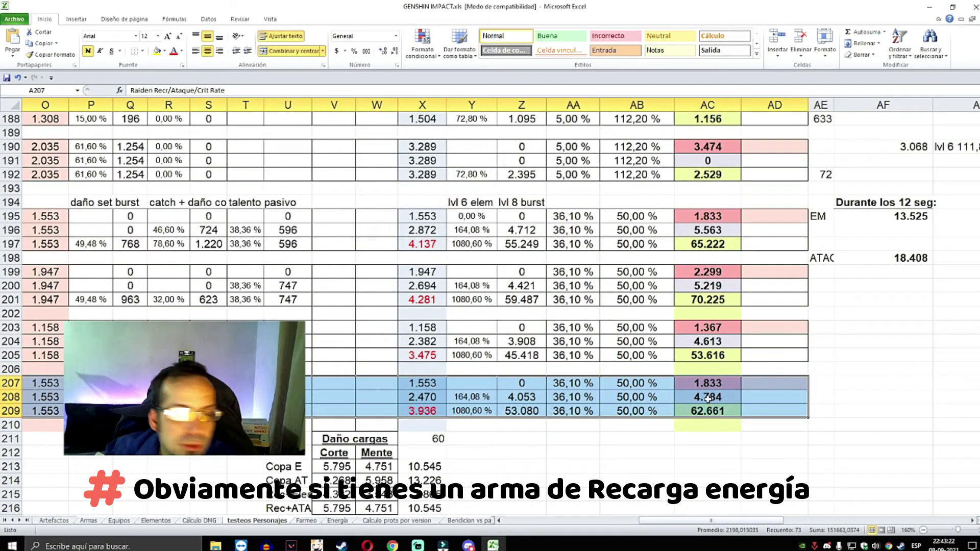
{"action": "left_click_drag", "start_coordinate": [708, 411], "coordinate": [708, 313]}
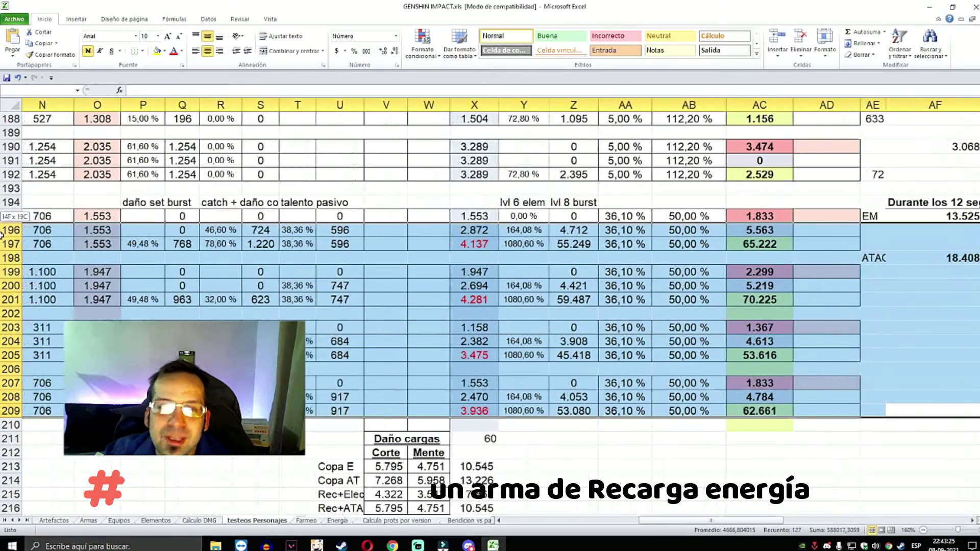
{"action": "scroll", "coordinate": [511, 307], "scroll_direction": "left", "scroll_amount": 10}
{"action": "left_click", "coordinate": [205, 299]}
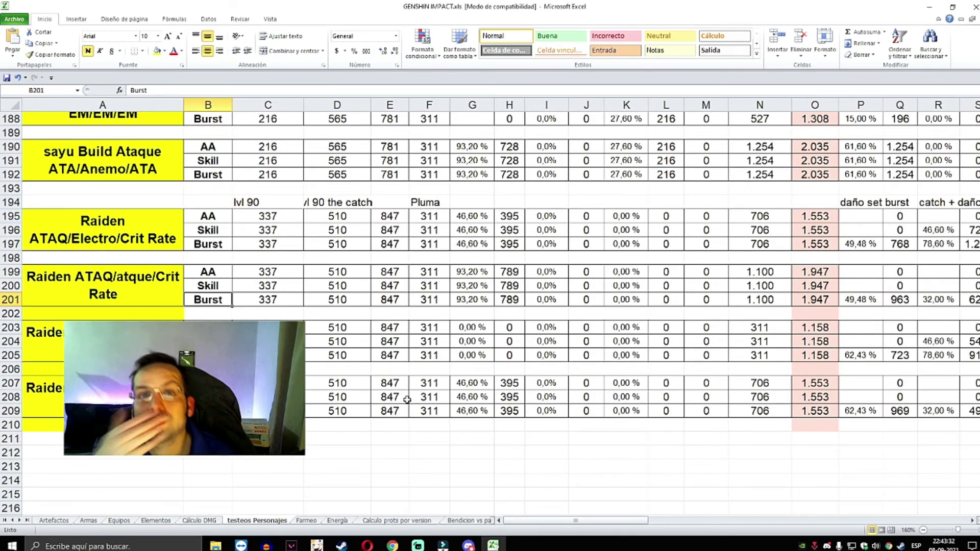
{"action": "key", "text": "alt+Tab"}
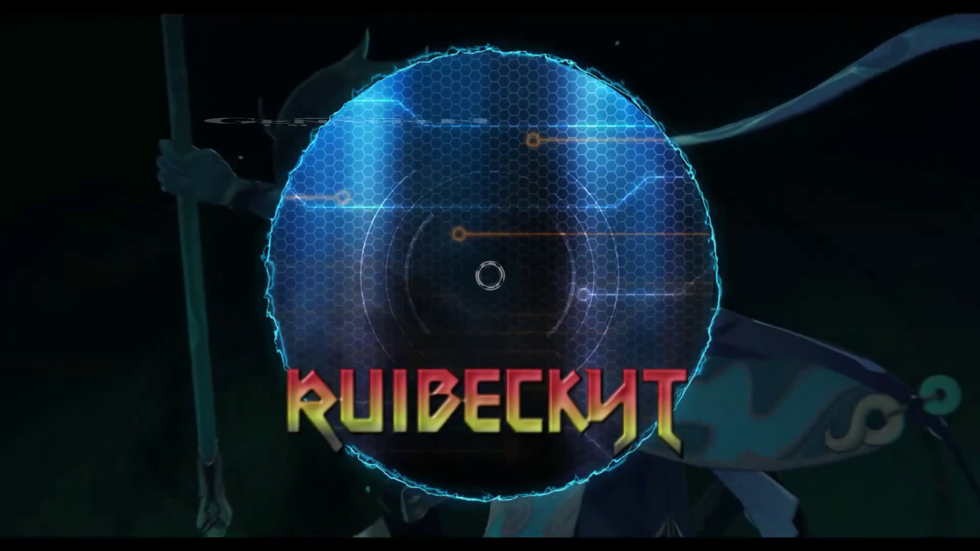